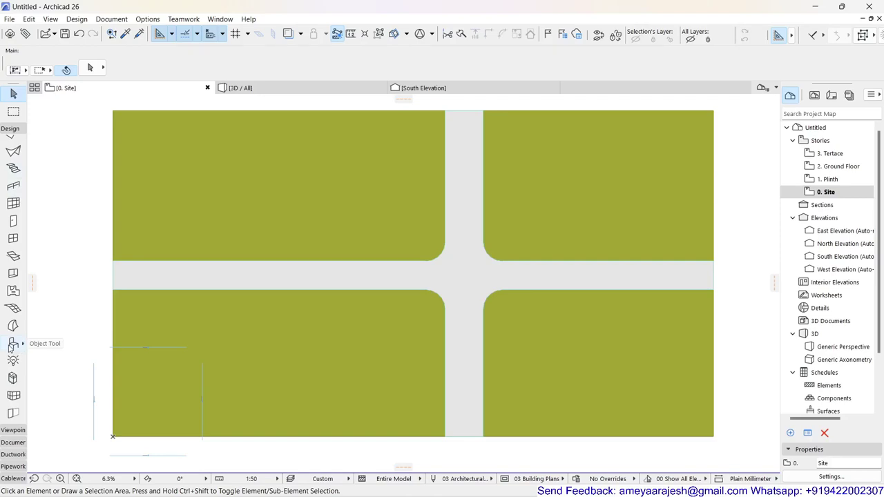
Choose Conceptual Tree Model 26 from the Basic Shapes 26 library folder in the Object tool's default settings.
left_click(13, 343)
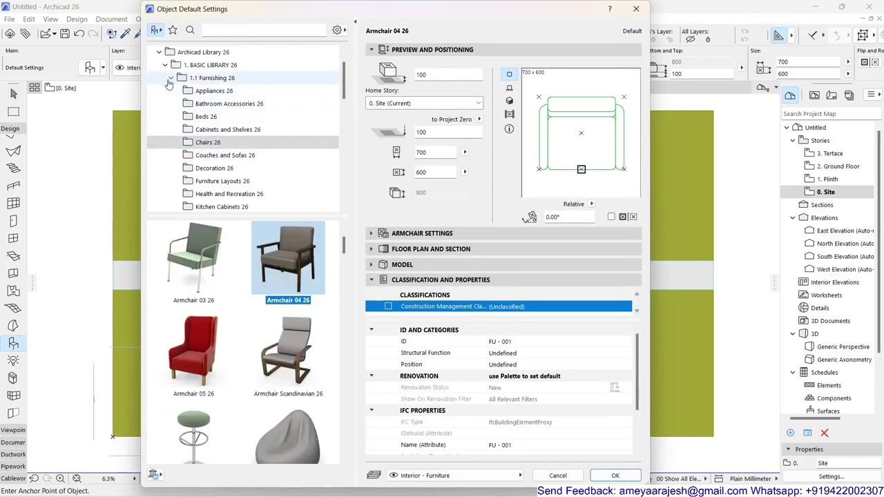
scroll(183, 74, "up", 1)
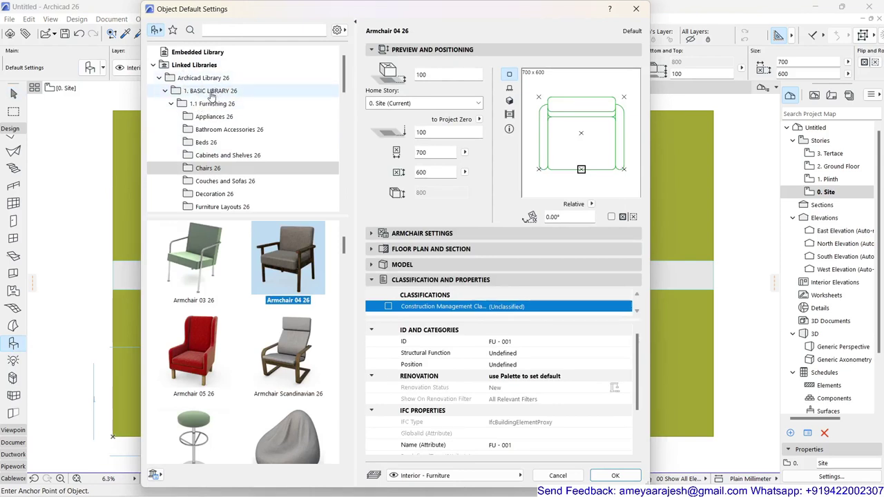
scroll(210, 95, "down", 4)
scroll(211, 96, "down", 4)
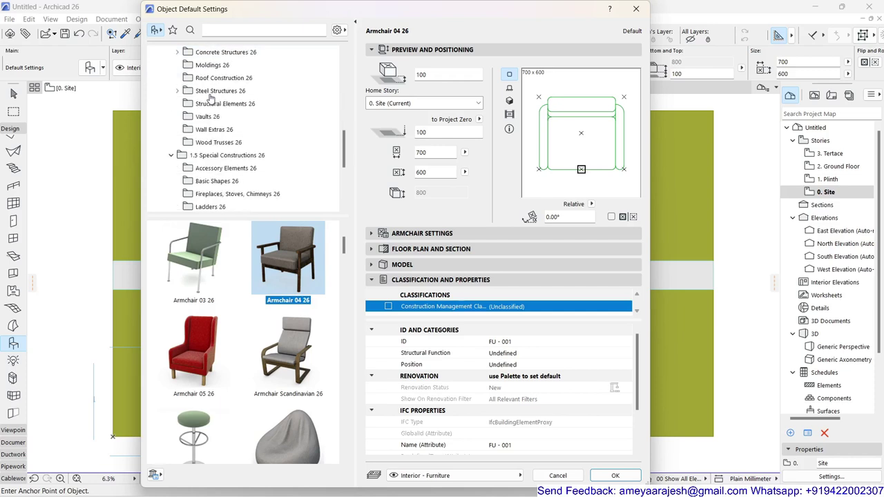
scroll(210, 97, "down", 1)
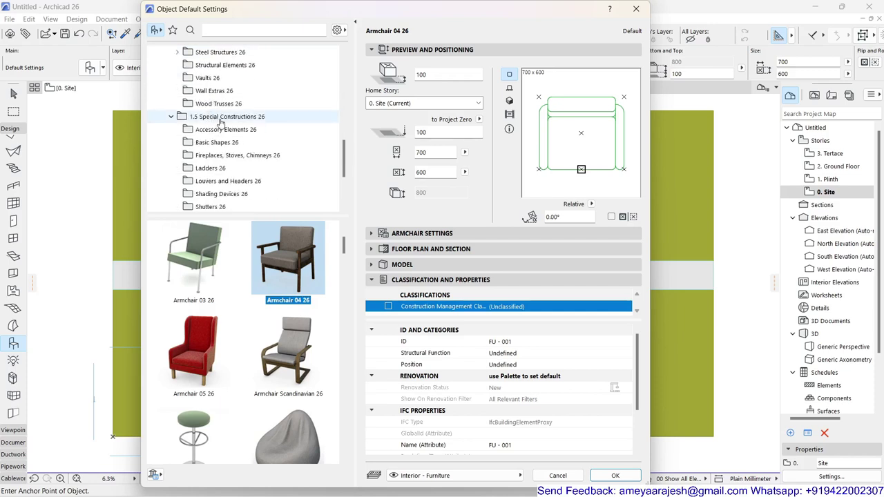
left_click(217, 143)
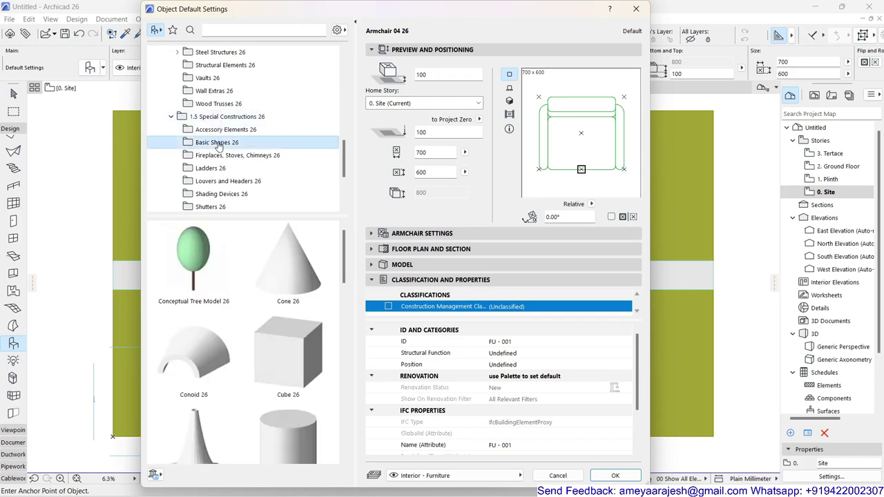
mouse_move(204, 261)
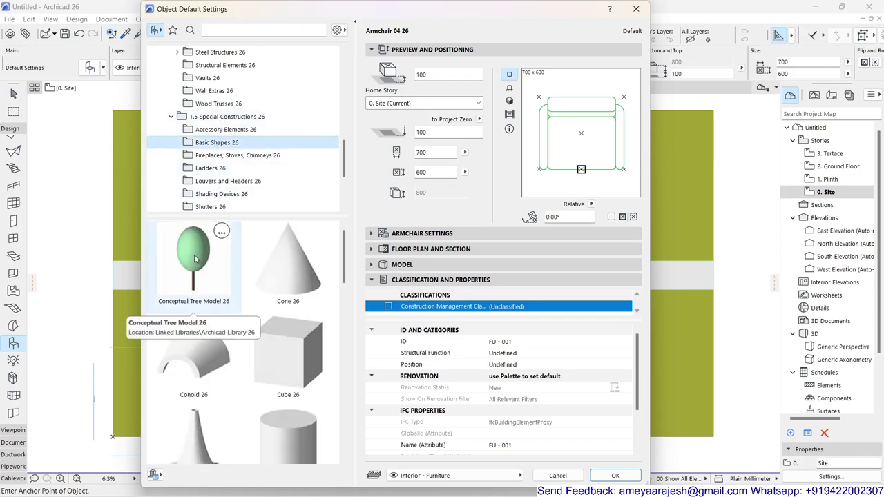
left_click(195, 259)
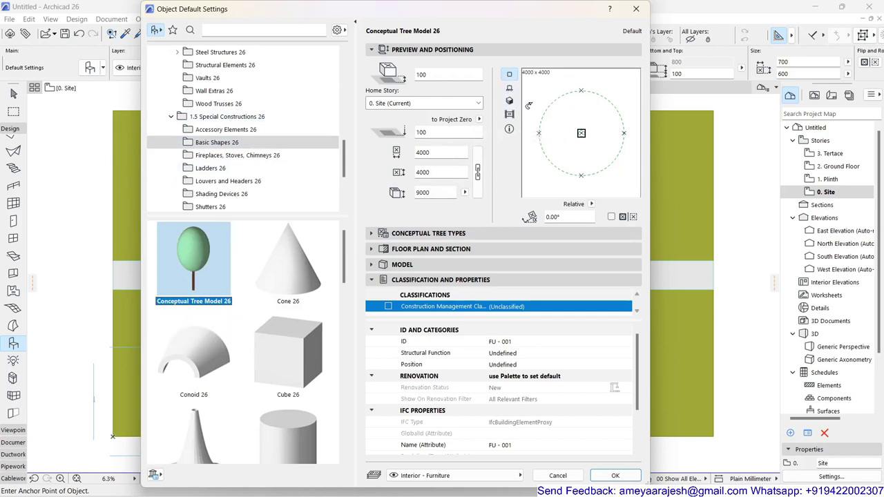
Set the tree's bottom offset to the home story to 0 and place it on the Site plan, outside the plot near the road's west end.
left_click(509, 88)
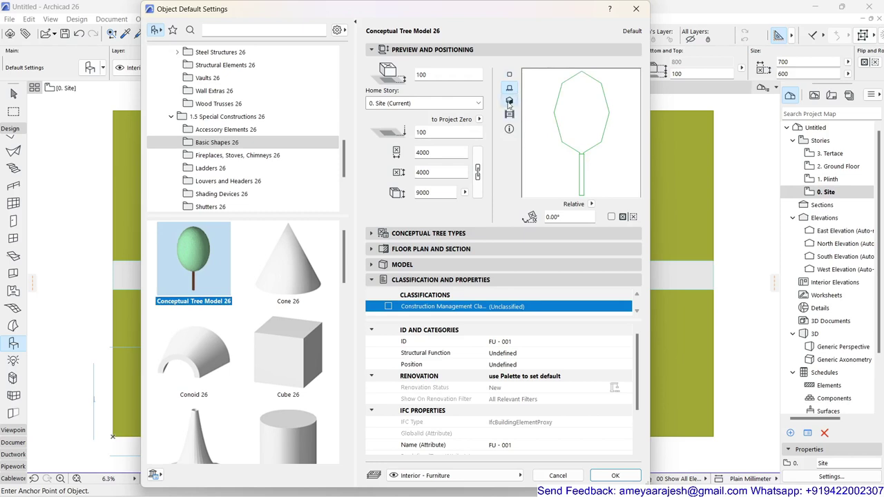
left_click(510, 102)
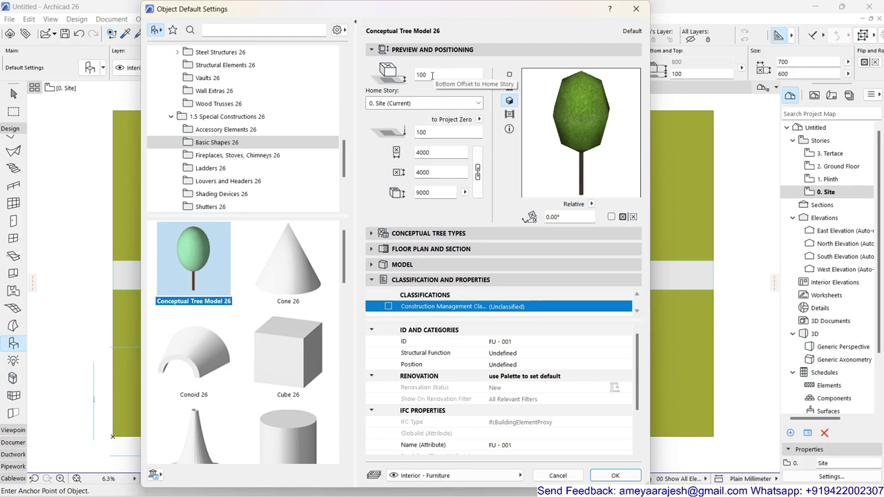
left_click(432, 75)
type("0")
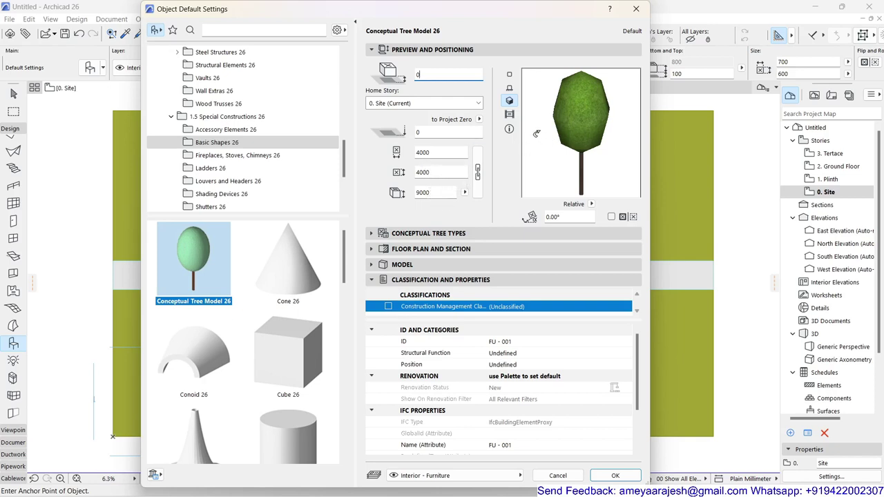
left_click(510, 75)
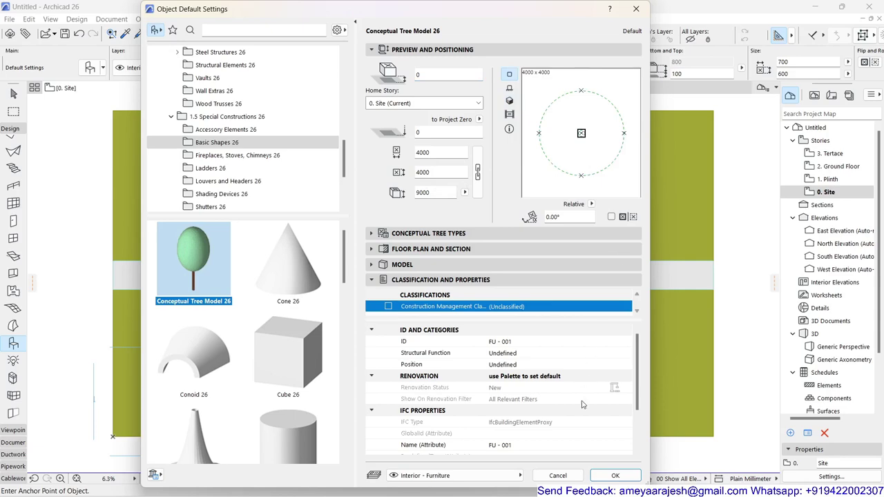
key("Return")
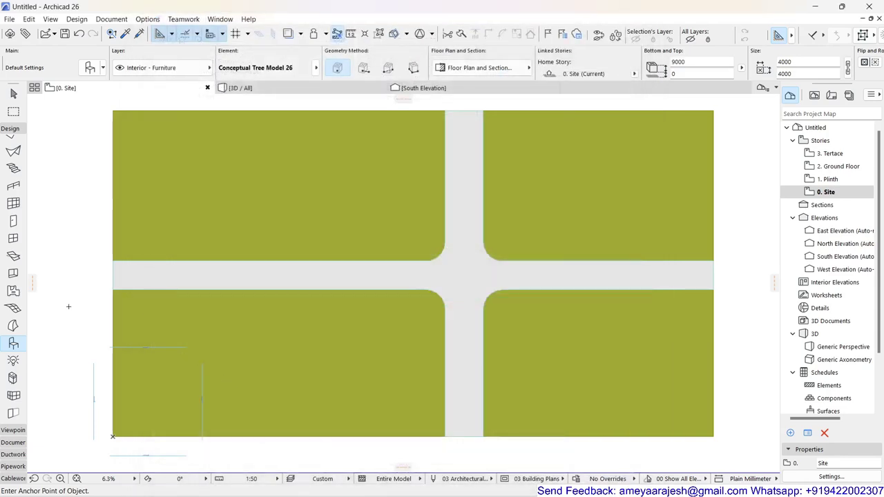
left_click(72, 317)
Examine the placed tree in the 3D view up close and from a low angle beside the road.
left_click(344, 95)
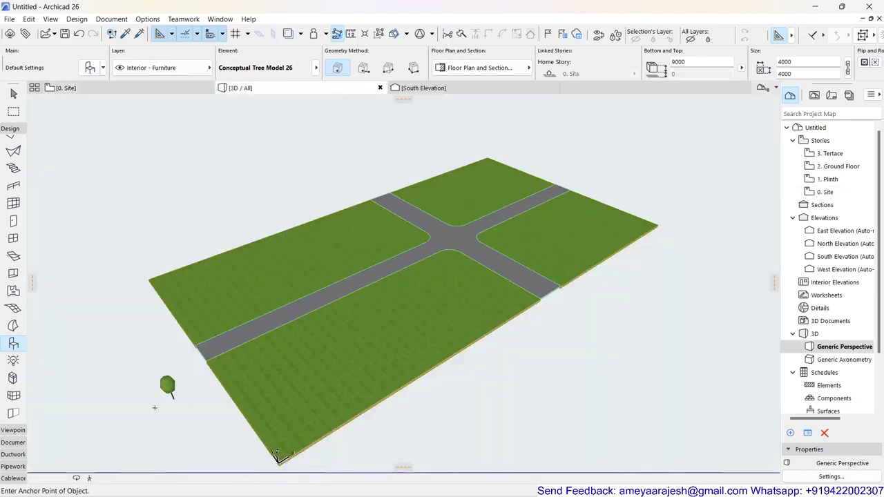
scroll(157, 406, "up", 3)
scroll(158, 406, "up", 3)
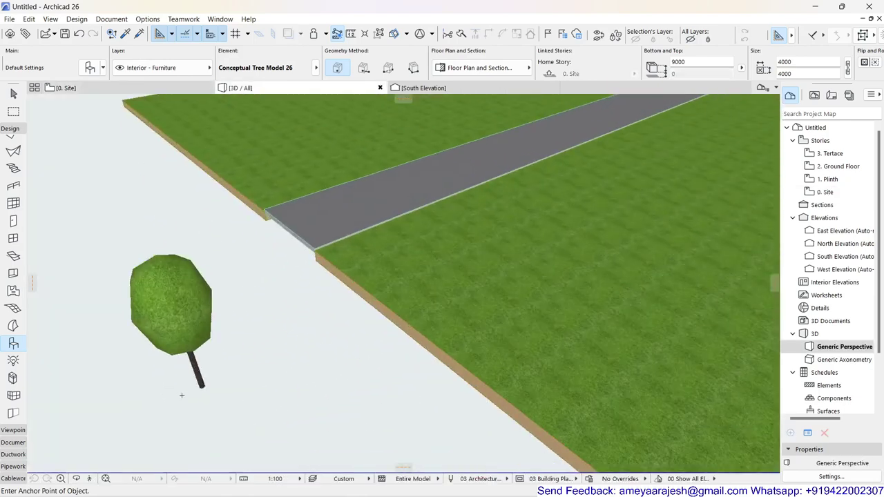
left_click(61, 479)
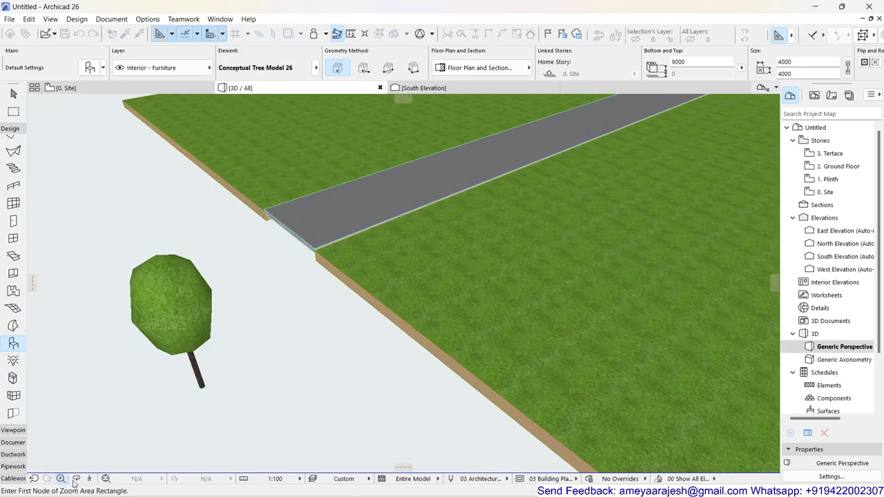
left_click(130, 419)
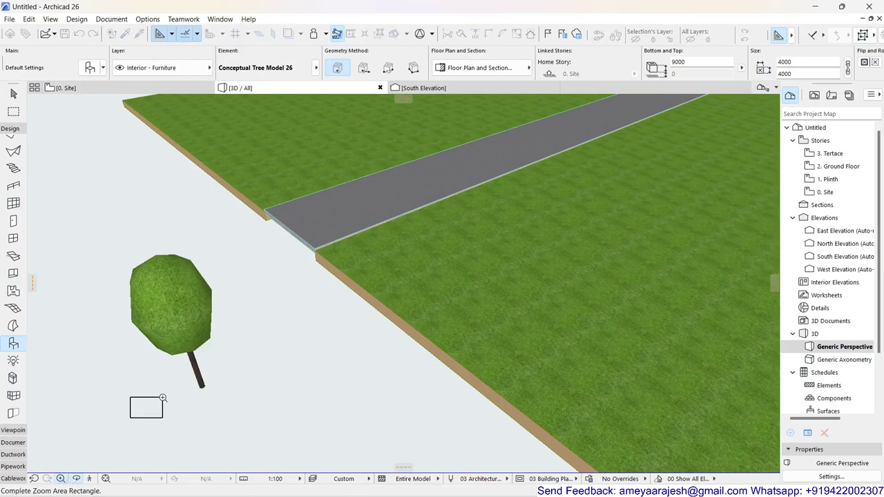
key("Escape")
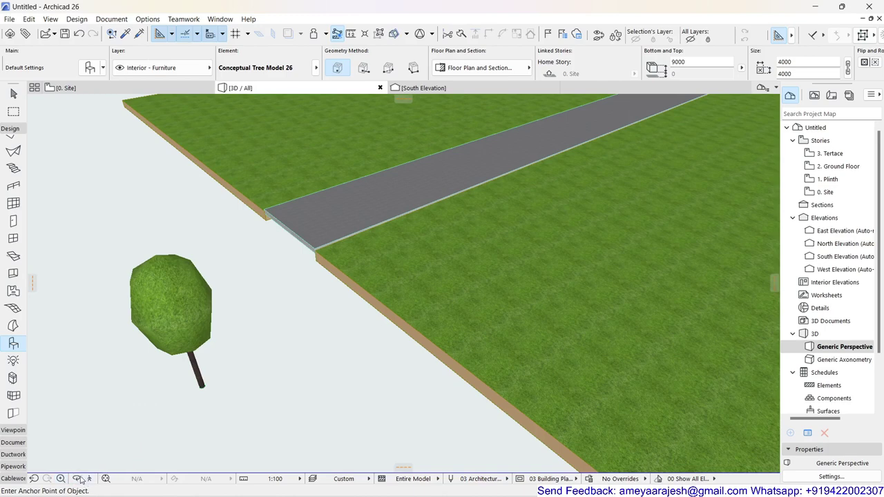
left_click(78, 479)
left_click_drag(127, 425, 187, 381)
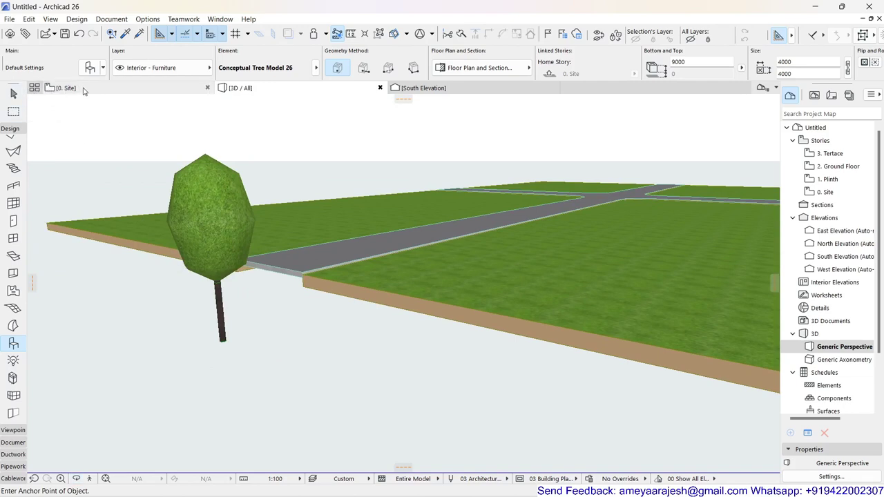
Return to the Site floor plan and start saving the selected tree as a Railing Post library part.
left_click(83, 91)
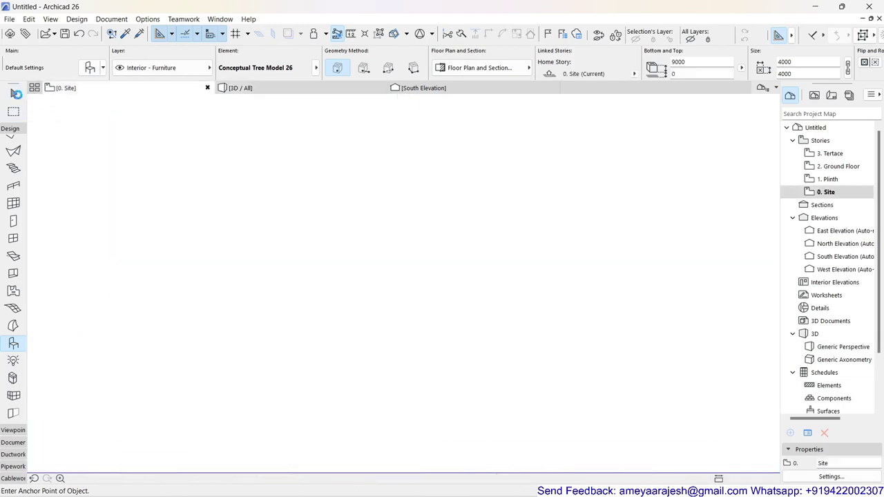
left_click(15, 93)
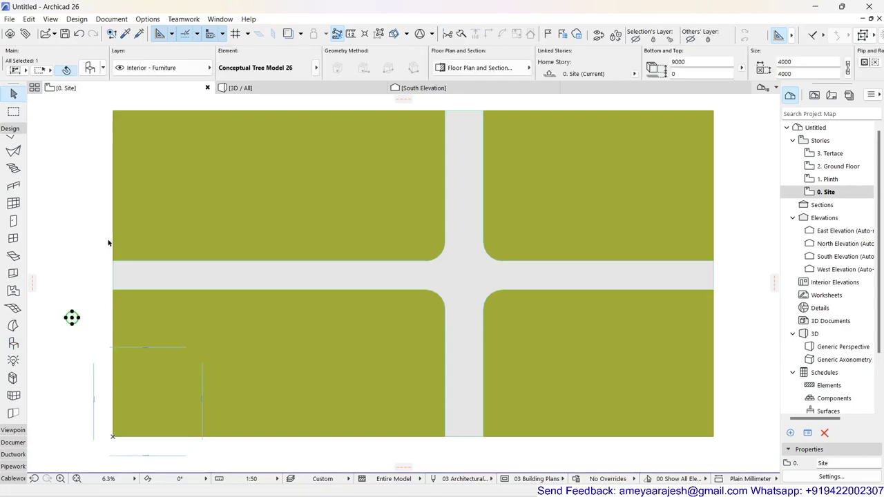
scroll(50, 338, "up", 5)
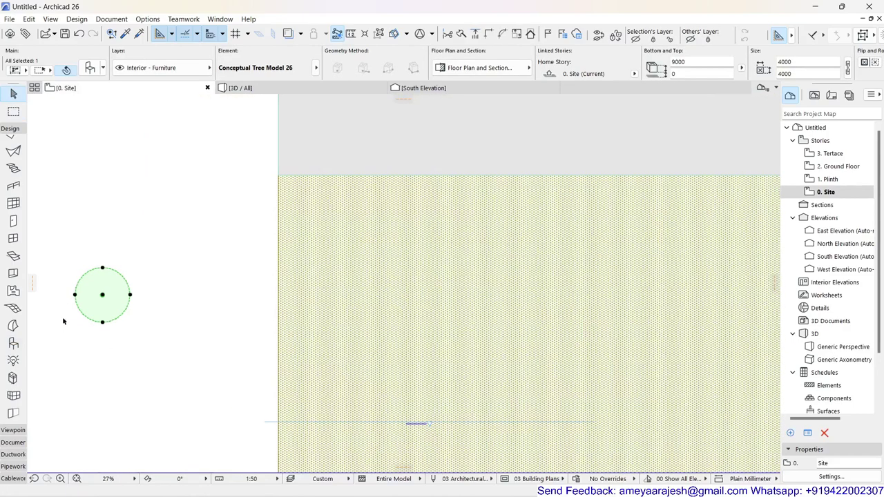
scroll(197, 328, "up", 1)
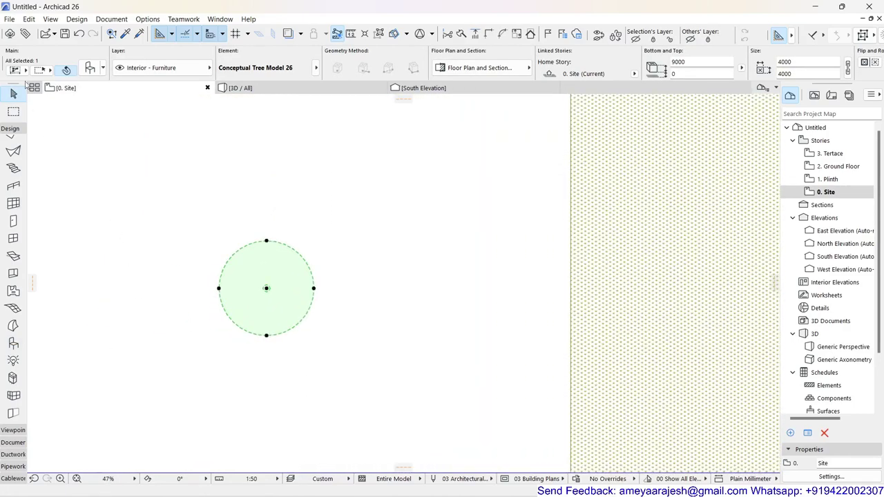
left_click(9, 19)
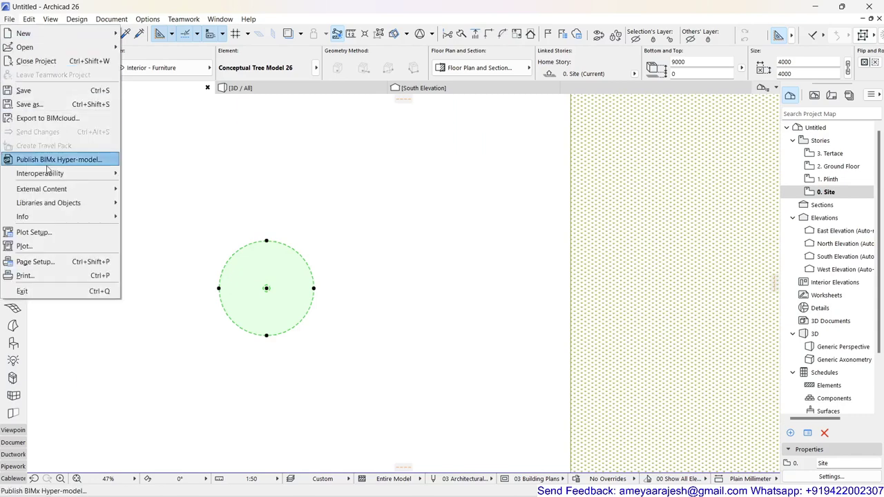
mouse_move(64, 203)
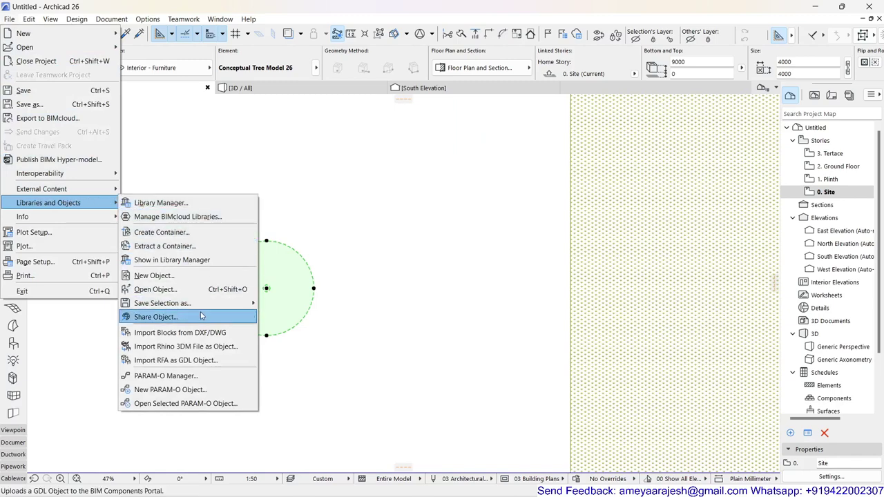
mouse_move(206, 304)
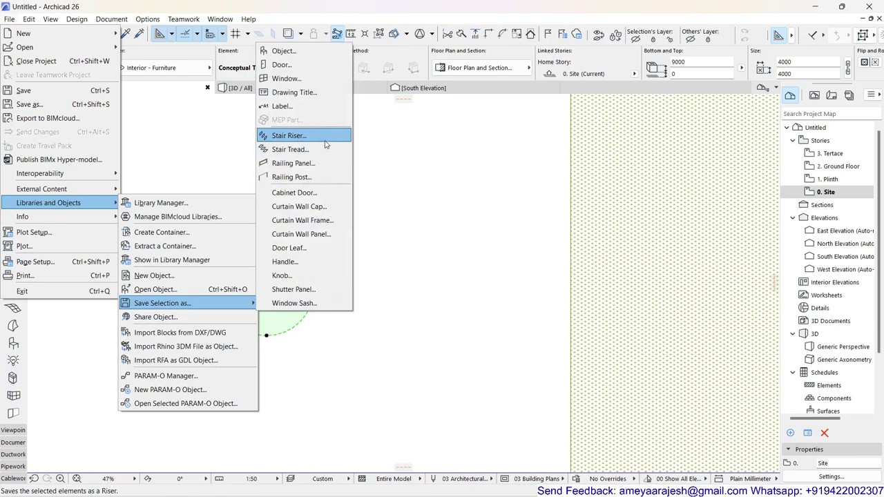
left_click(281, 177)
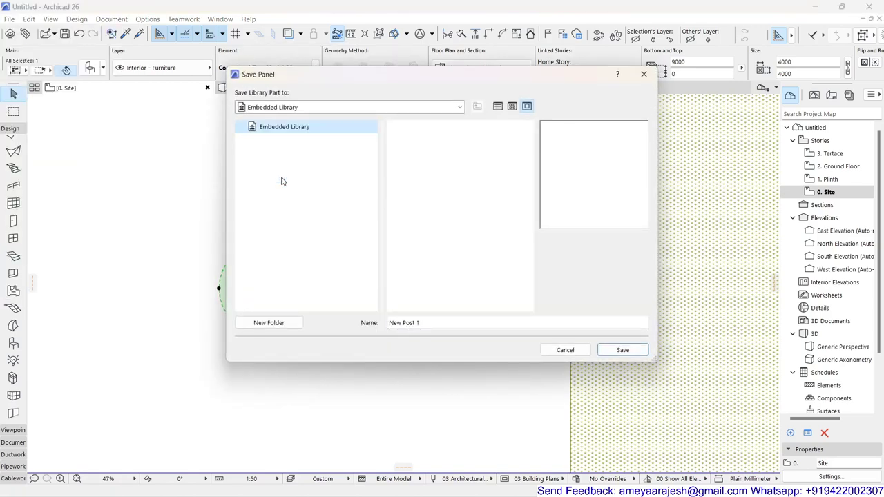
Save the post in the Embedded Library under the name Tree Cons 1, accepting its basic settings.
left_click(319, 109)
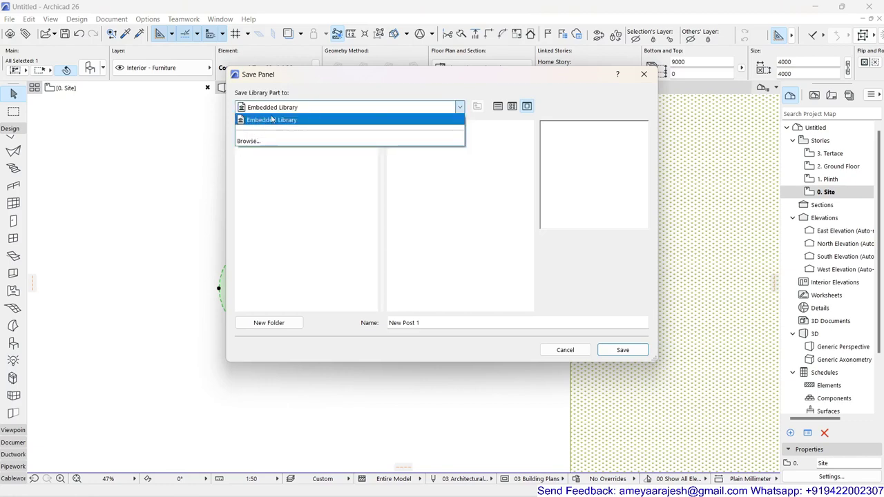
left_click(312, 95)
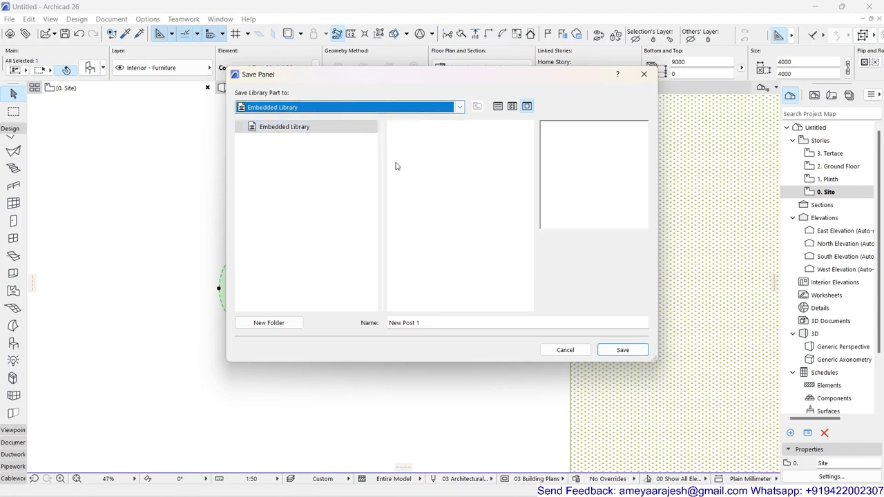
left_click_drag(419, 322, 381, 325)
type("Tree")
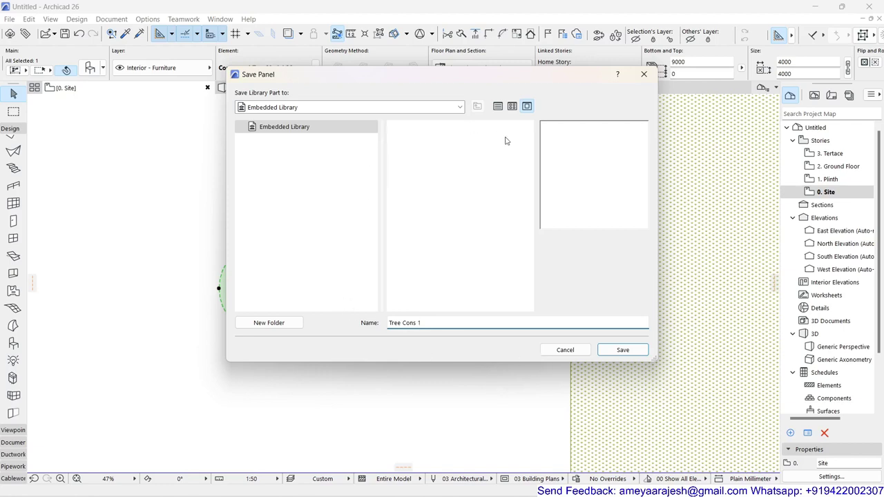
left_click(624, 350)
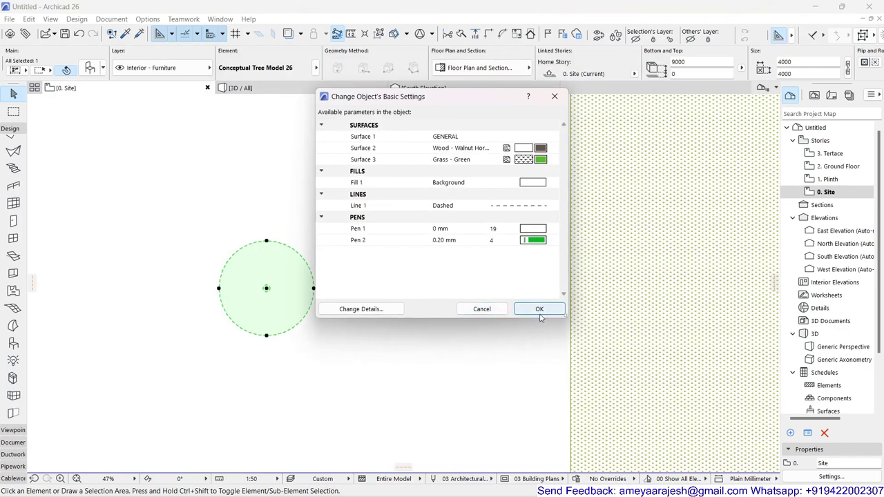
left_click(539, 309)
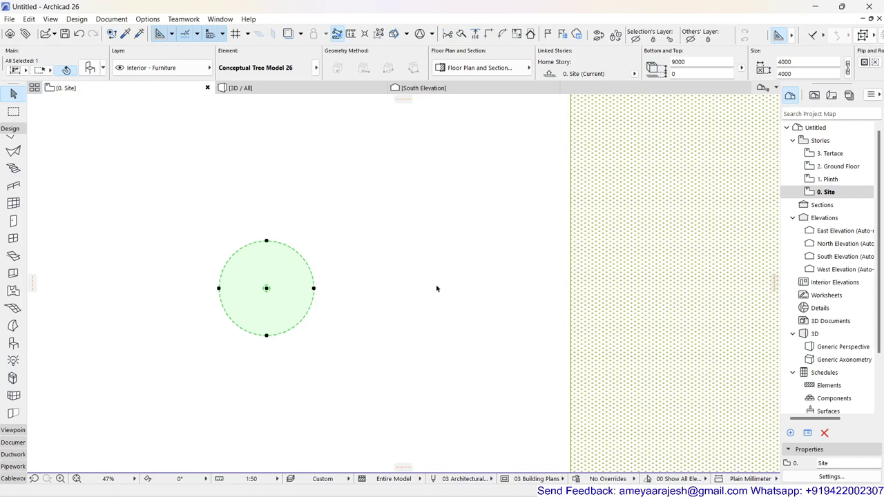
Deselect the tree and open the default settings of the Railing tool.
scroll(407, 278, "down", 5)
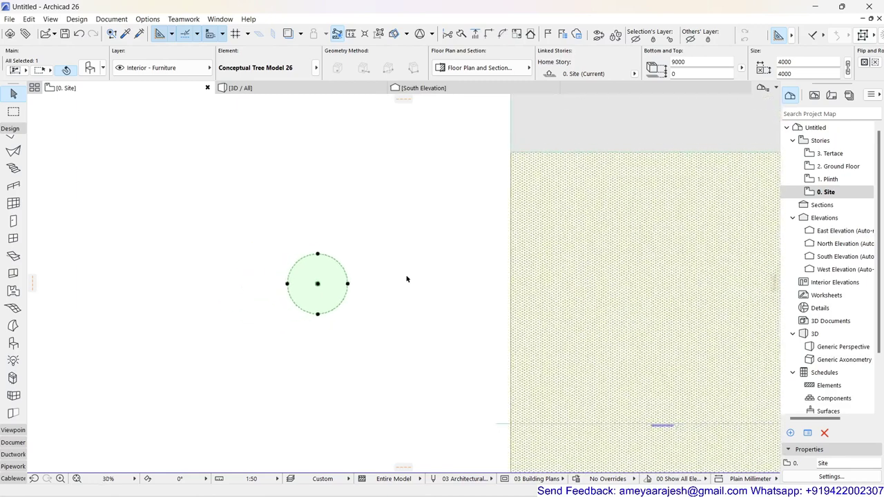
middle_click_drag(424, 245, 186, 242)
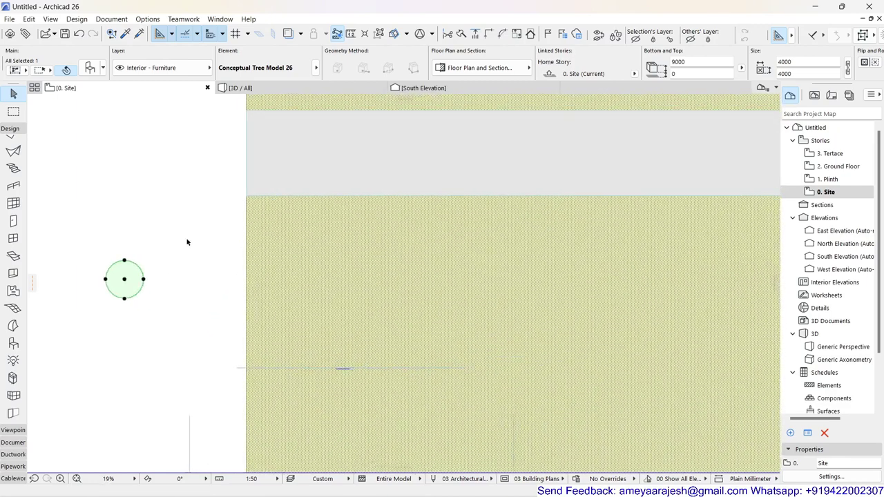
left_click(152, 242)
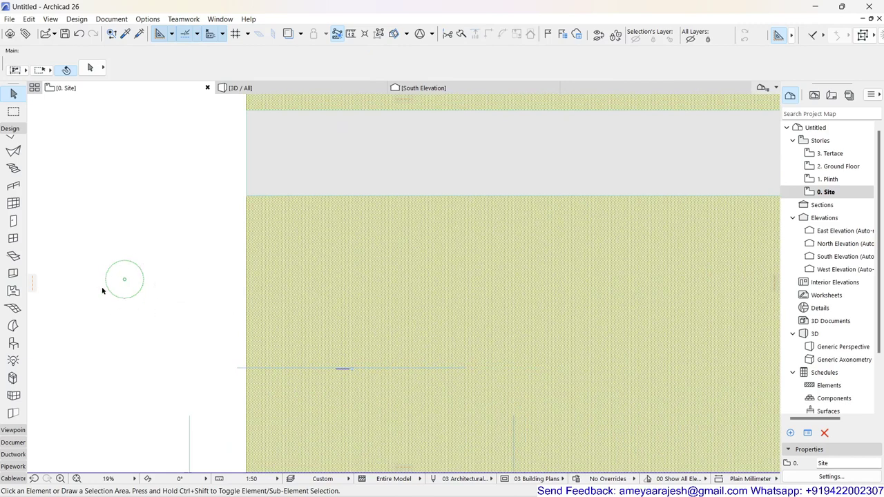
left_click(14, 187)
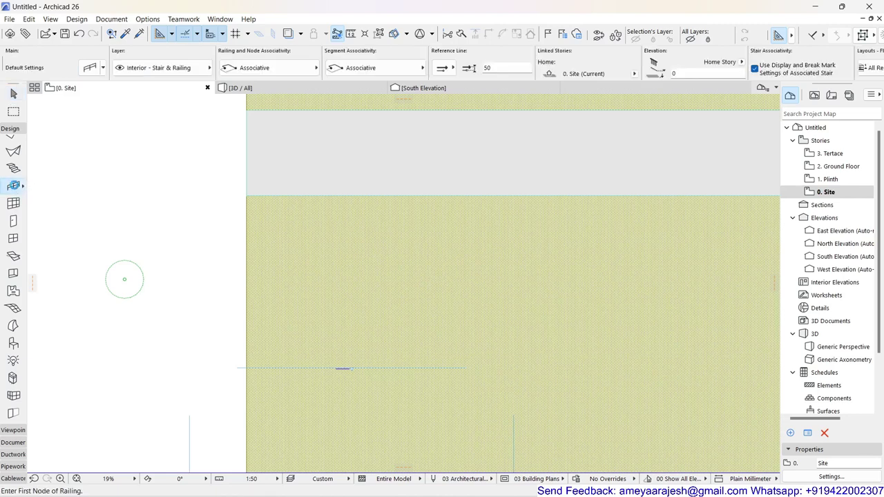
double_click(14, 186)
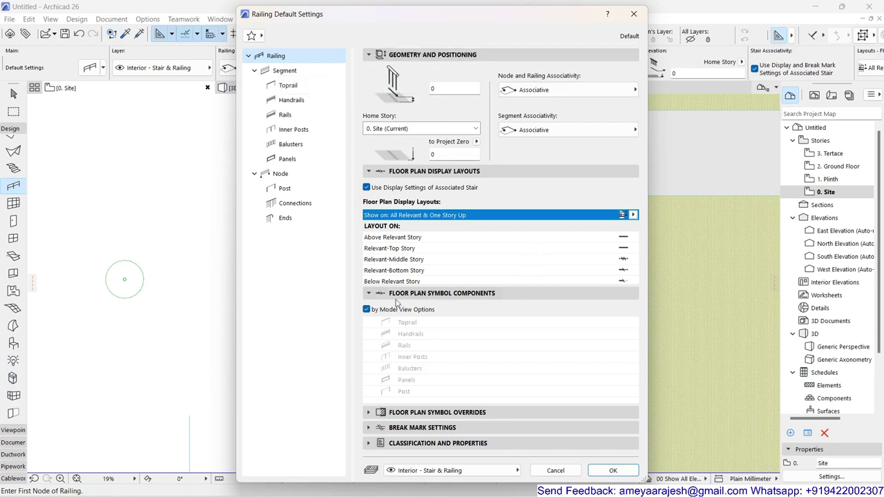
Remove the balusters, the handrail and the toprail from the railing's segment pattern.
left_click(284, 72)
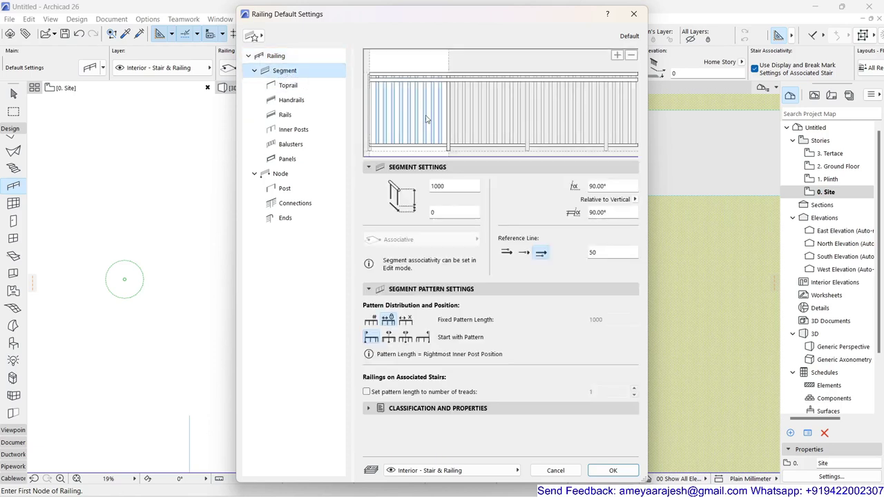
left_click(424, 117)
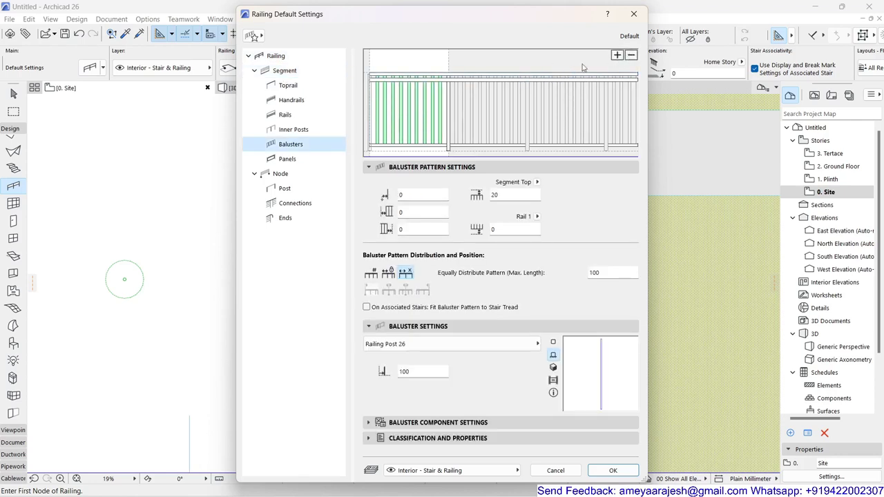
left_click(631, 55)
left_click(603, 80)
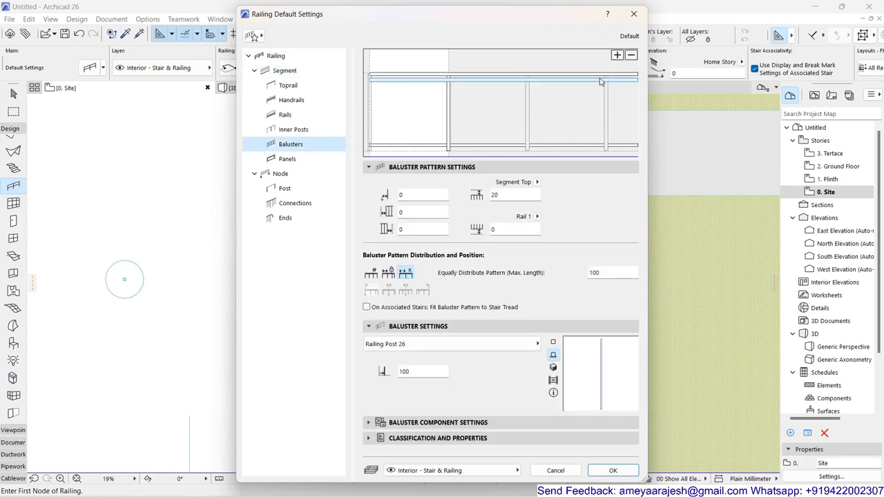
left_click(630, 57)
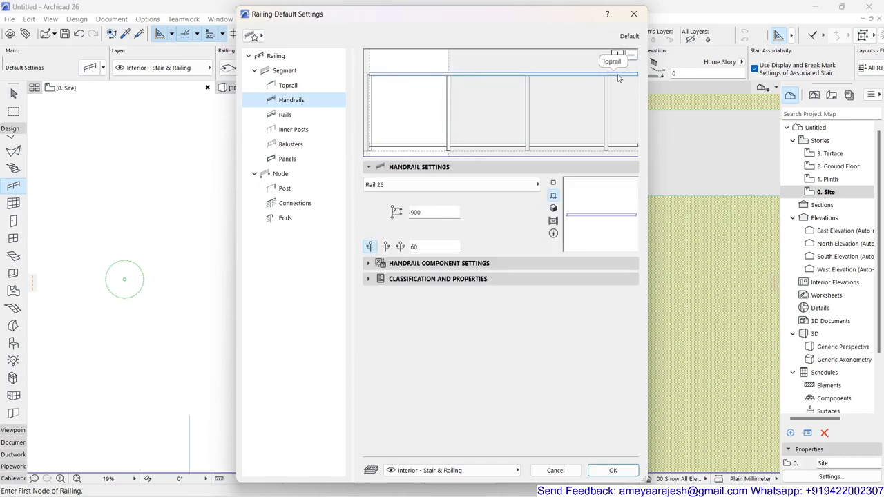
left_click(618, 76)
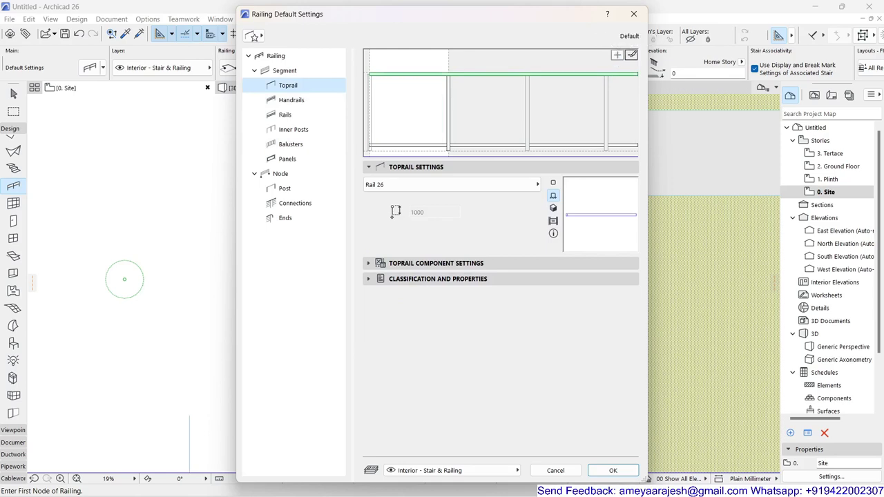
left_click(631, 55)
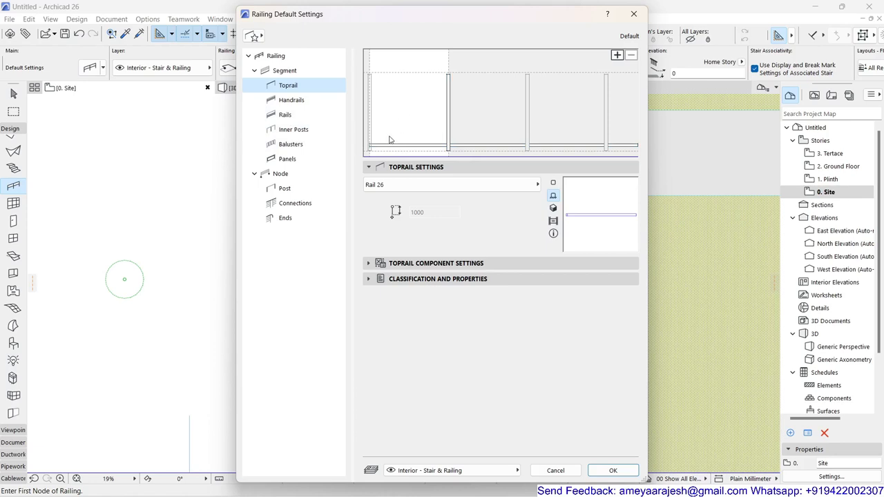
Set the railing's inner post to Tree Cons 1 and check its plan, elevation and 3D previews.
left_click(448, 105)
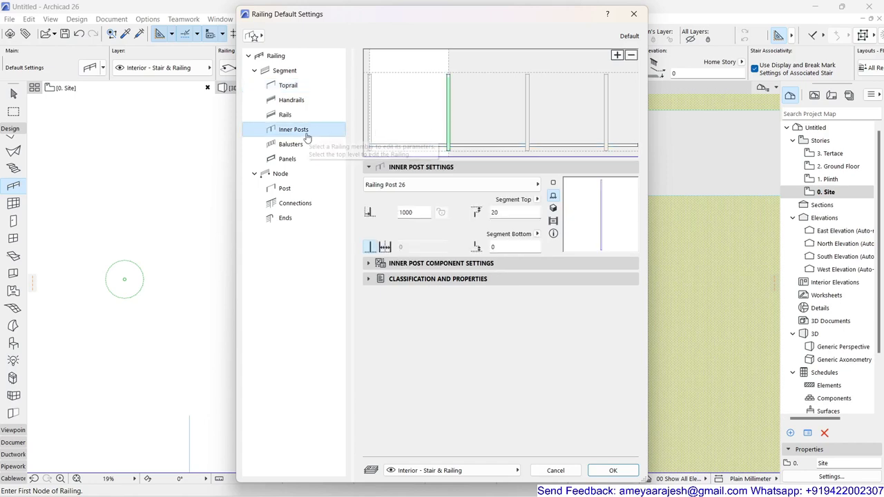
left_click(428, 185)
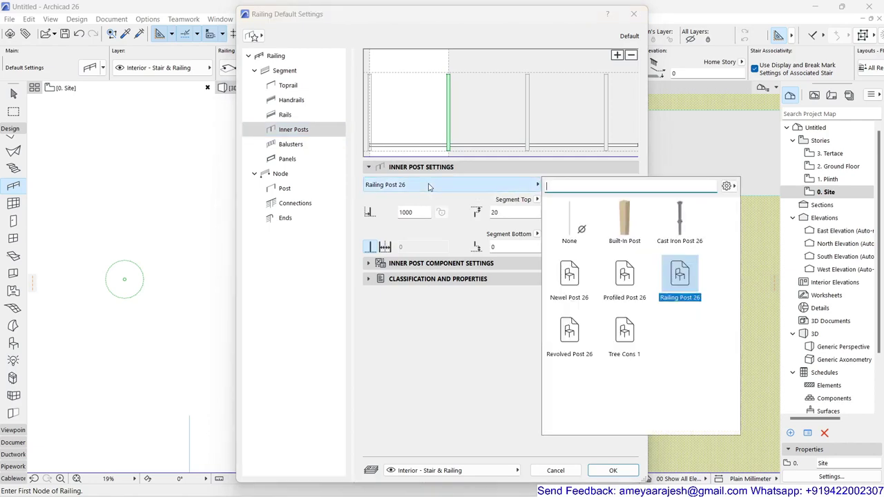
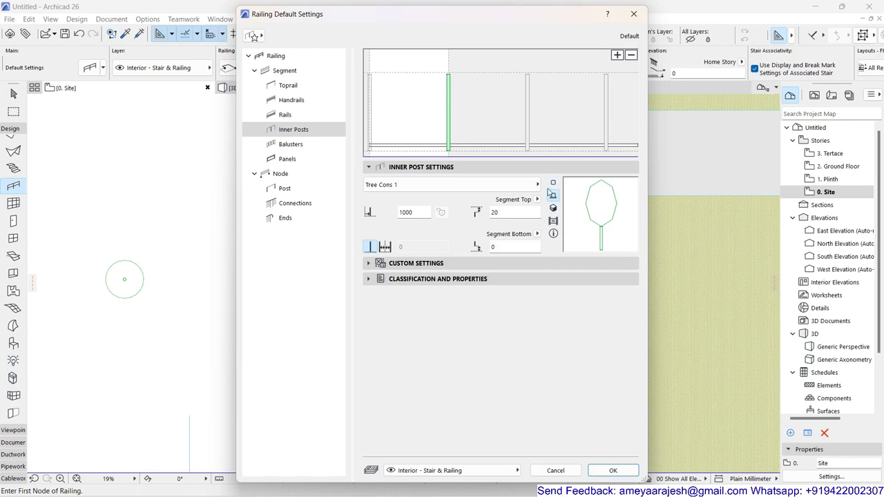
left_click(553, 183)
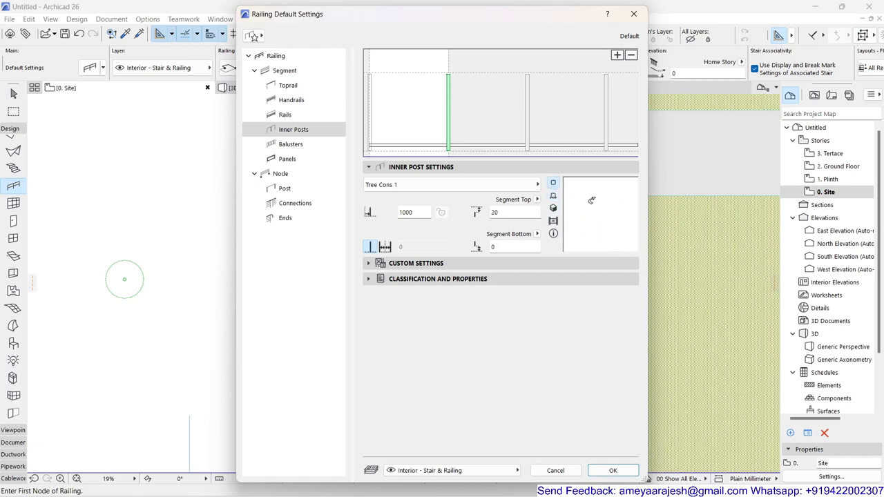
left_click(552, 197)
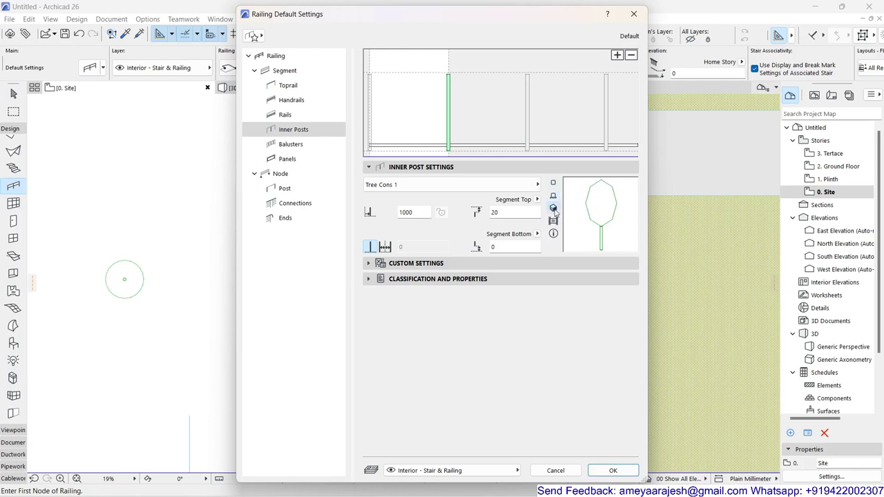
left_click(553, 208)
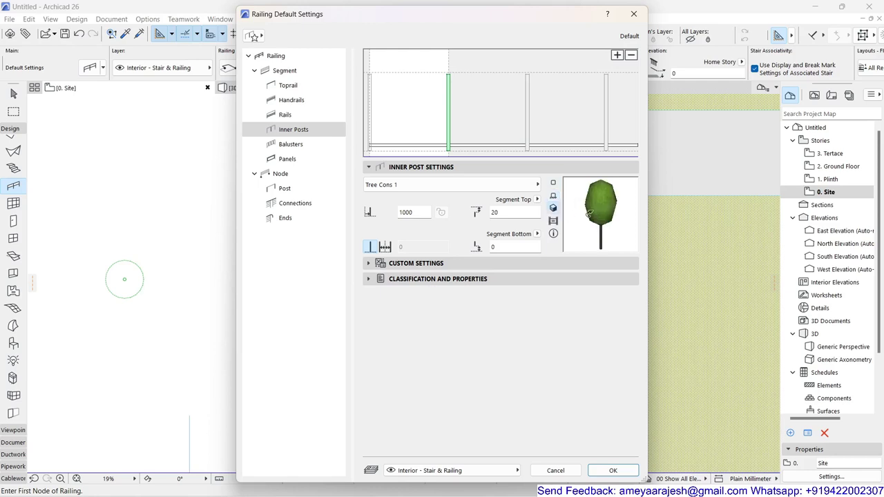
left_click(552, 221)
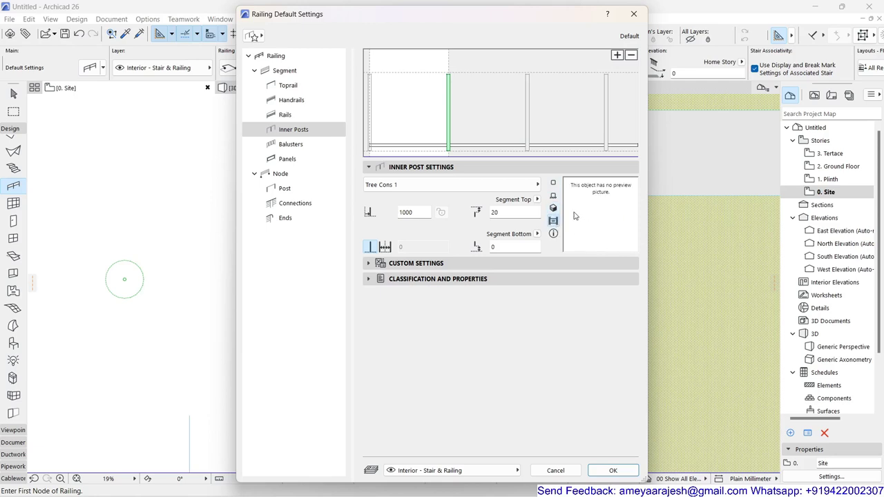
left_click(552, 182)
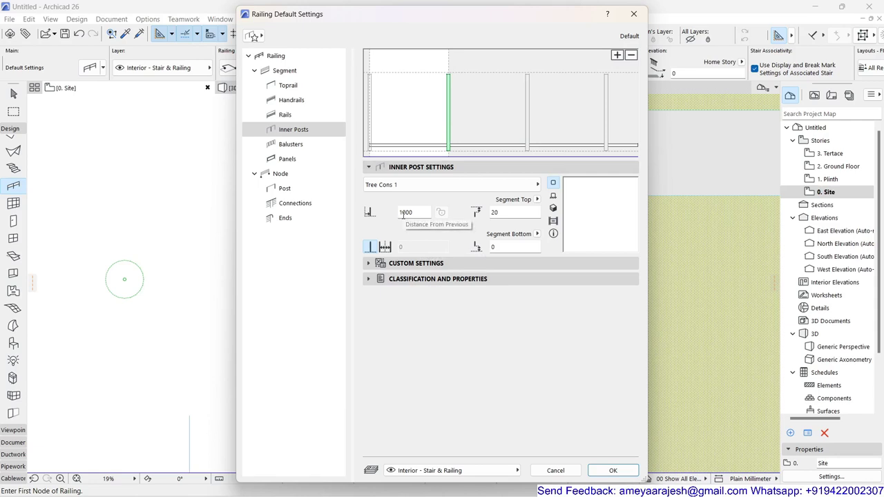
Set the inner post's distance from previous to 6000 and its segment top offset to 0, and show its custom settings.
left_click_drag(404, 214, 397, 217)
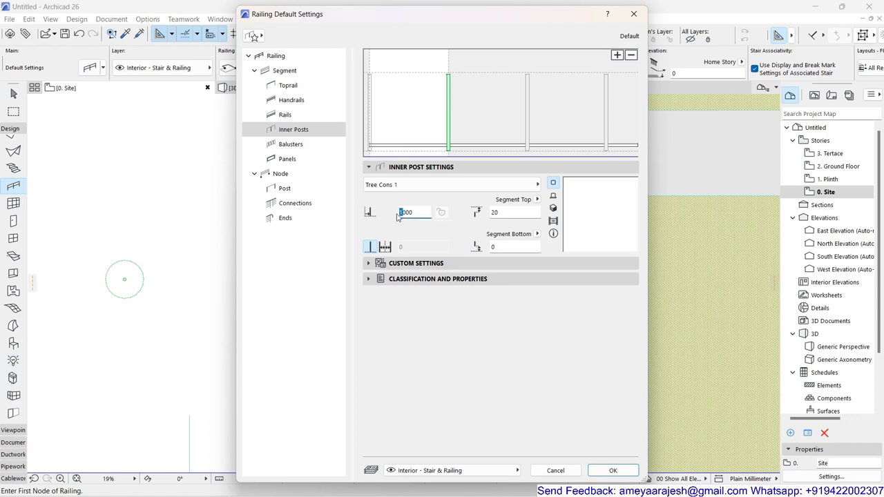
type("6")
left_click(412, 212)
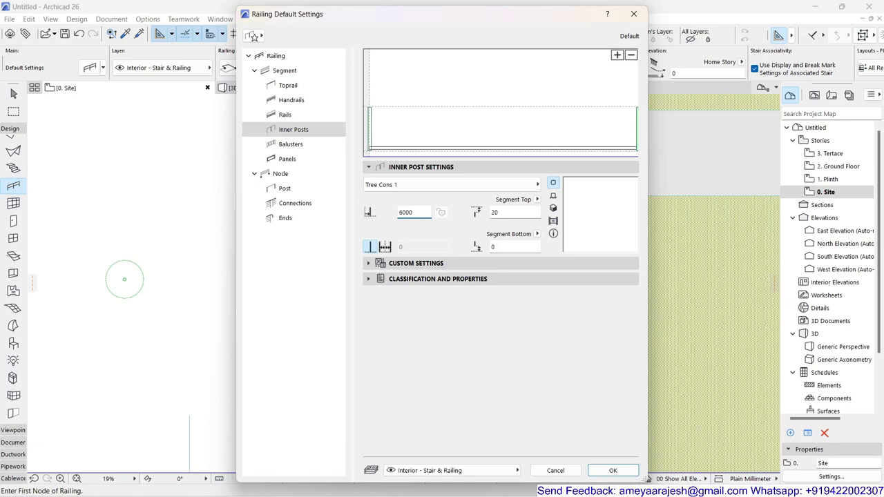
double_click(497, 212)
type("0")
left_click(367, 264)
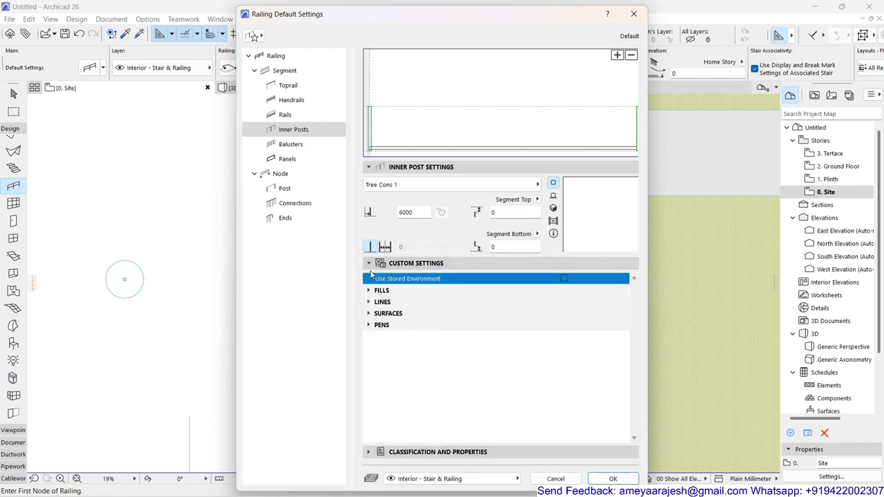
Set the railing's node post to None, check the connection and end settings, and accept the railing defaults.
left_click(281, 174)
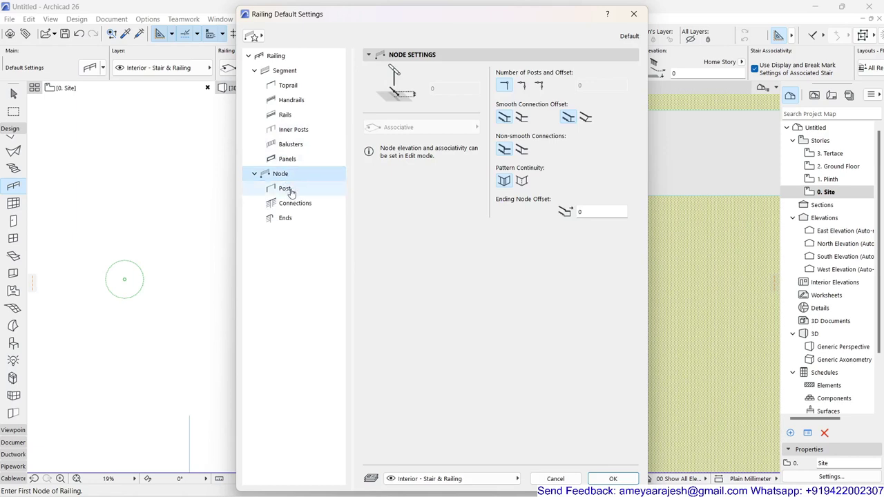
left_click(289, 191)
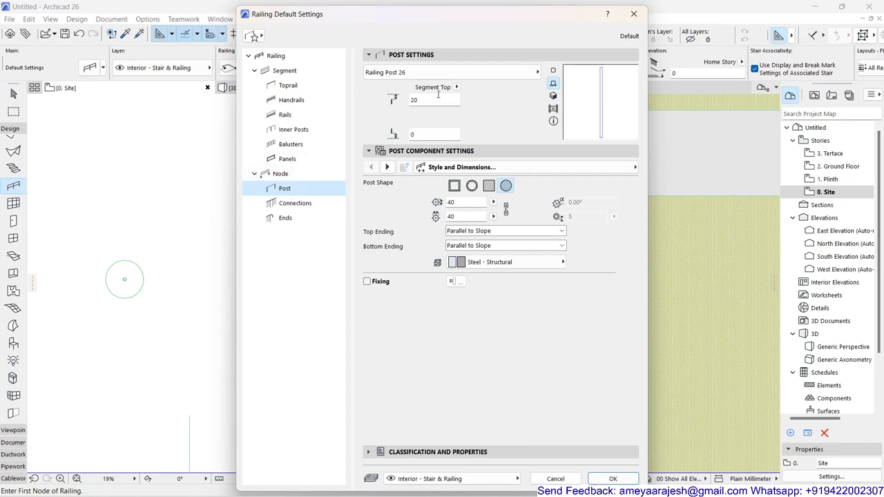
left_click(536, 73)
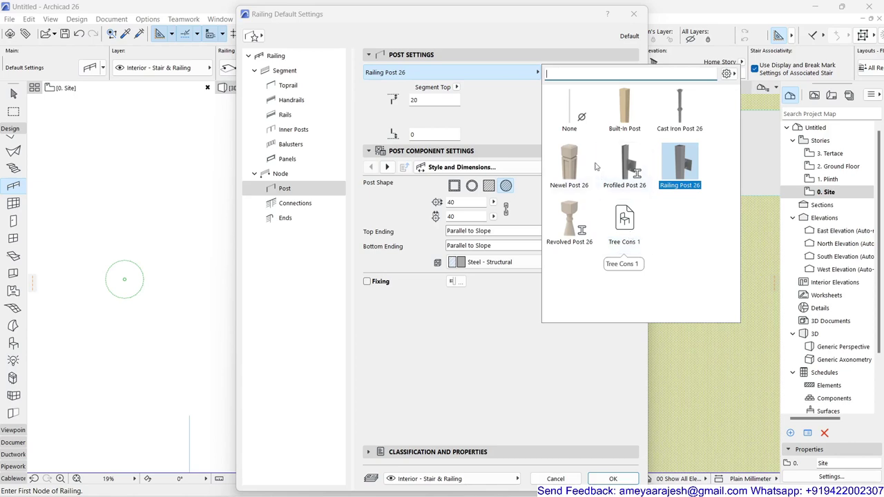
left_click(570, 111)
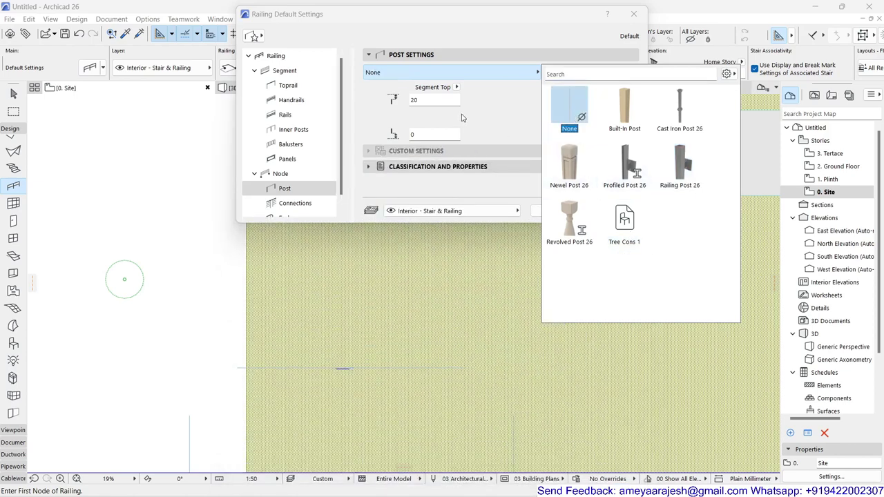
left_click(497, 118)
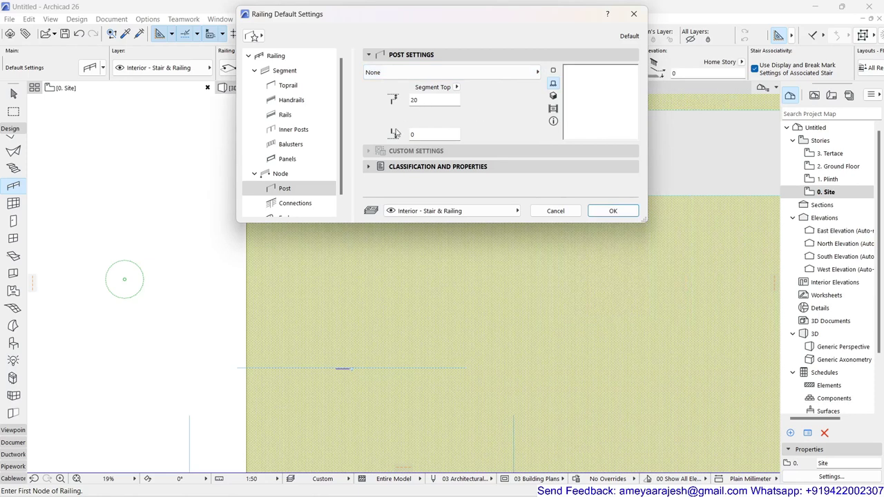
left_click(293, 204)
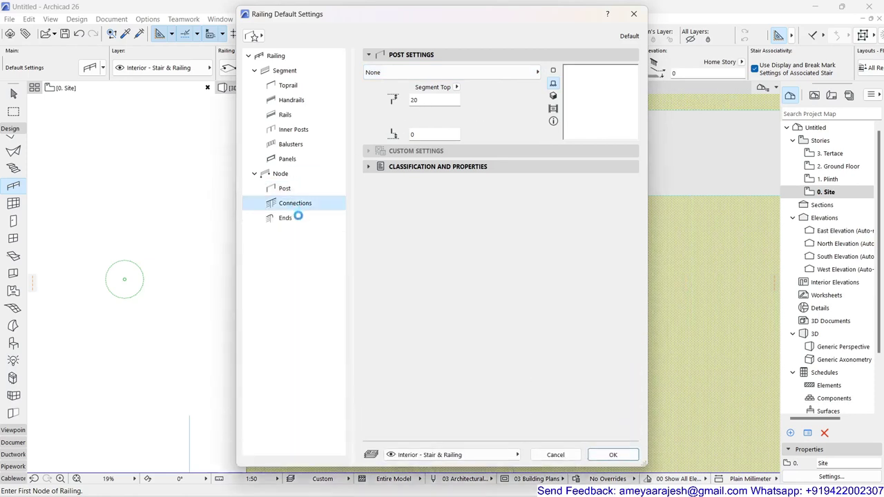
left_click(287, 218)
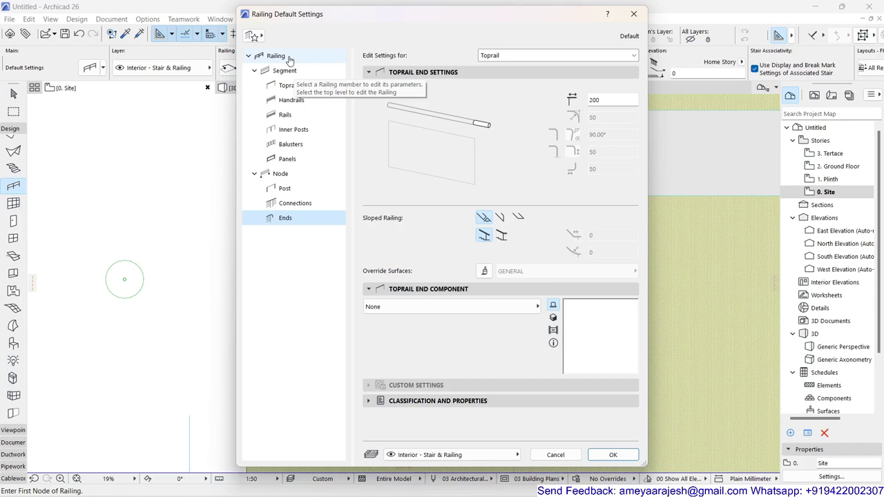
left_click(611, 455)
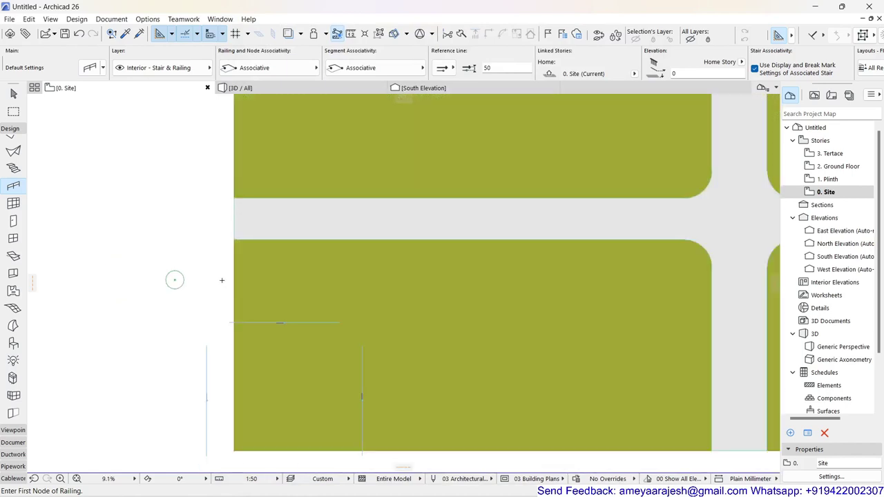
Draw the tree railing along the lower-left plot's road-side edges, from its upper-left corner past the rounded corner to its lower-right corner.
scroll(113, 223, "down", 4)
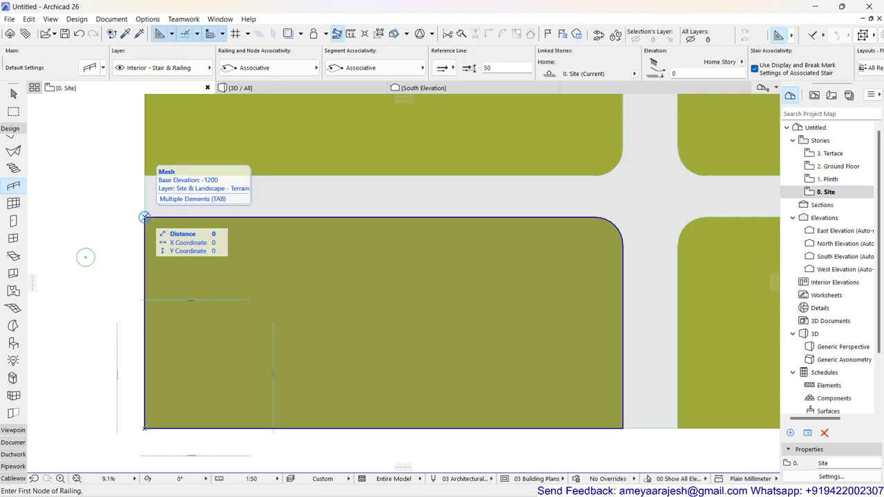
left_click(144, 217)
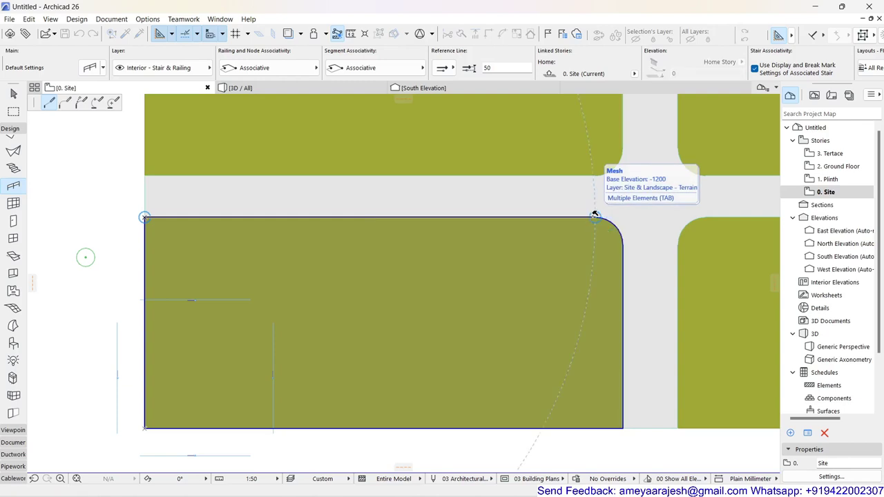
left_click(595, 216)
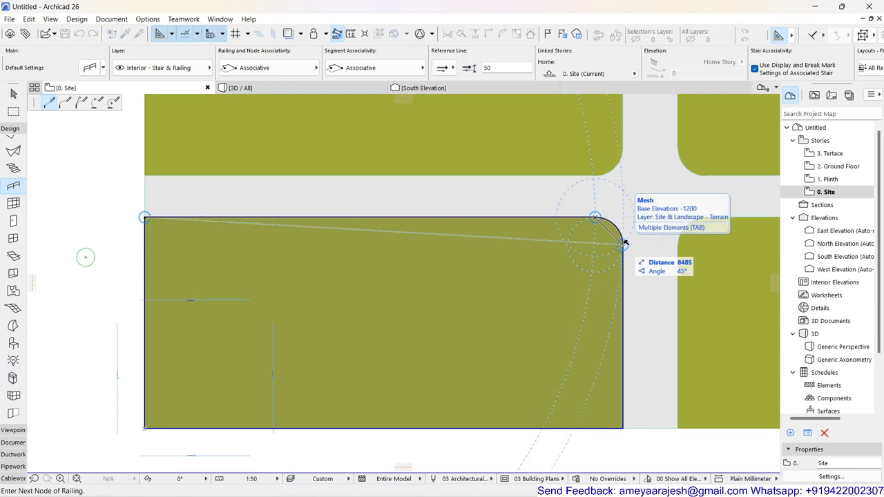
left_click(624, 243)
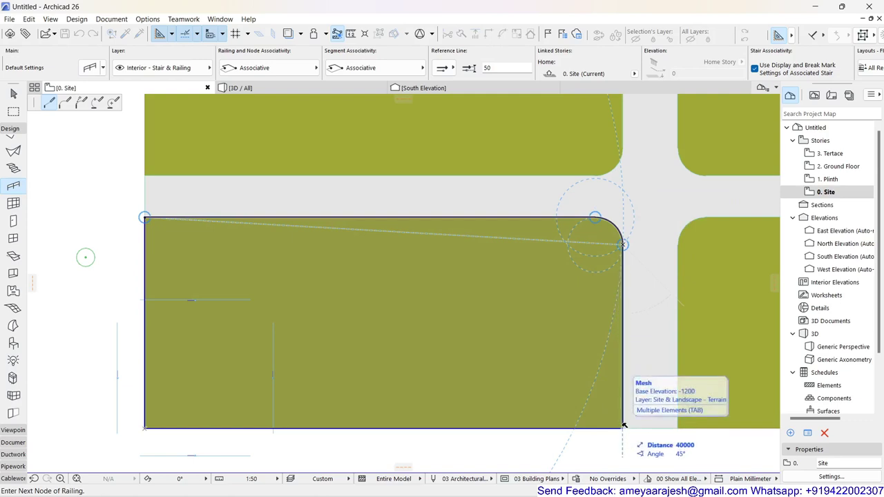
left_click(623, 426)
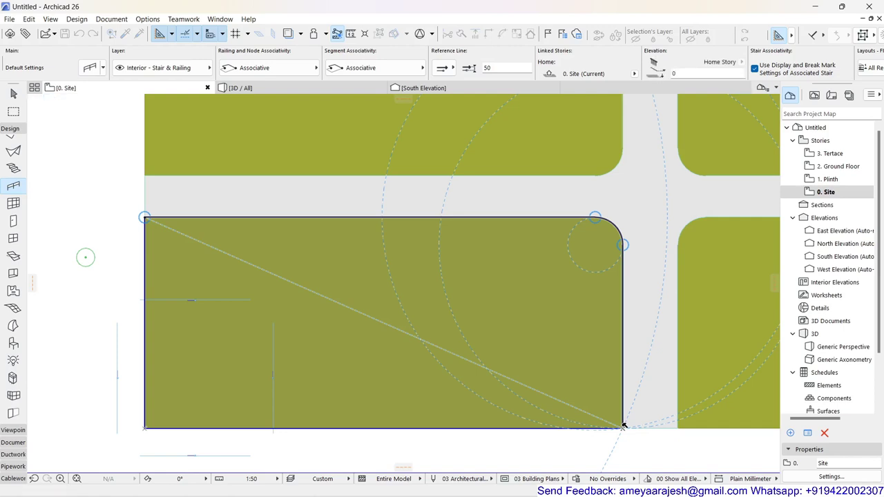
left_click(623, 426)
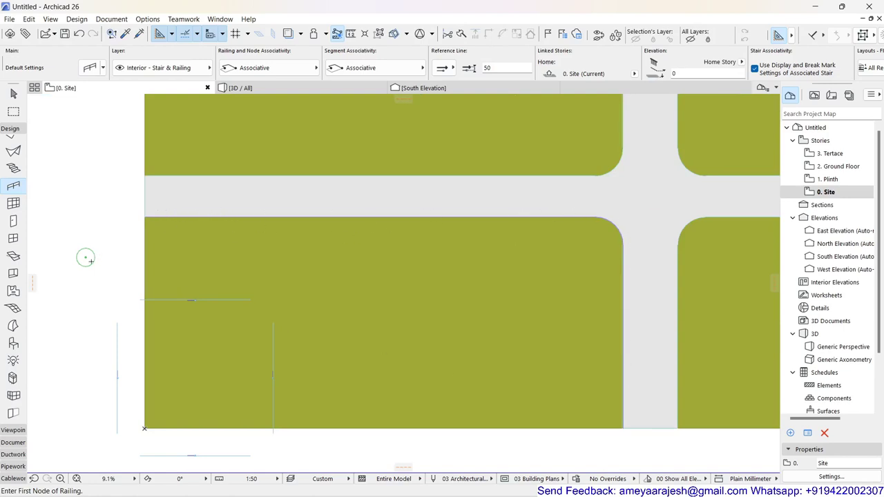
Examine the row of trees along the road in the 3D view from both sides.
scroll(85, 258, "up", 4)
scroll(138, 277, "down", 5)
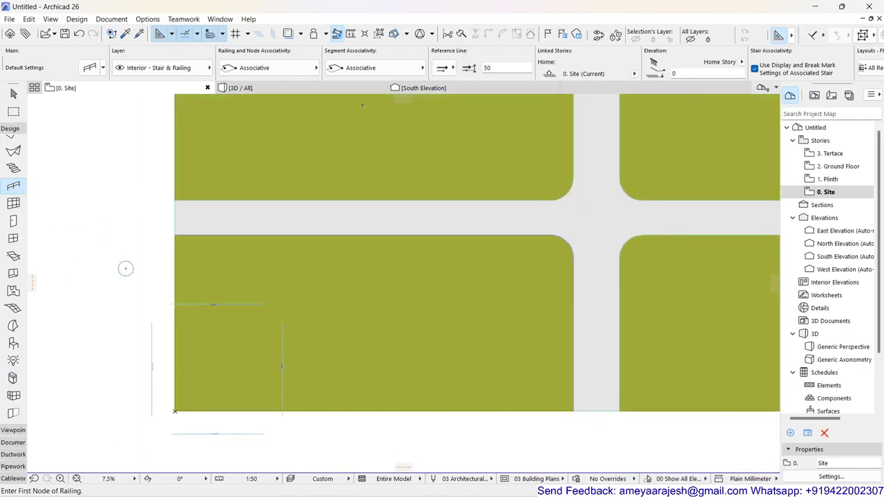
mouse_move(333, 92)
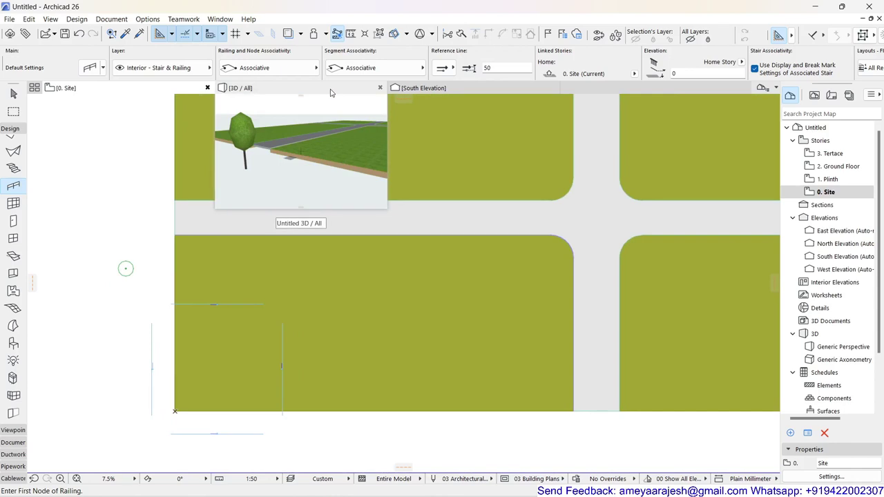
left_click(331, 93)
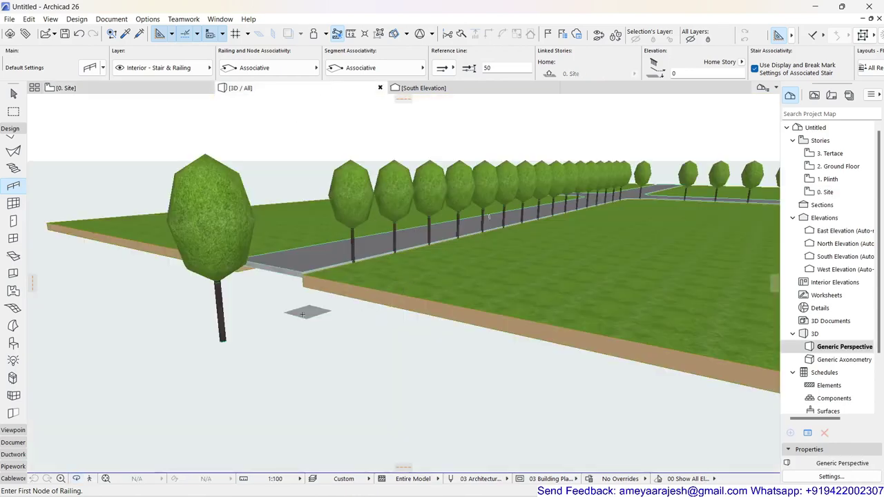
middle_click_drag(211, 296, 399, 288, "shift")
scroll(168, 254, "up", 5)
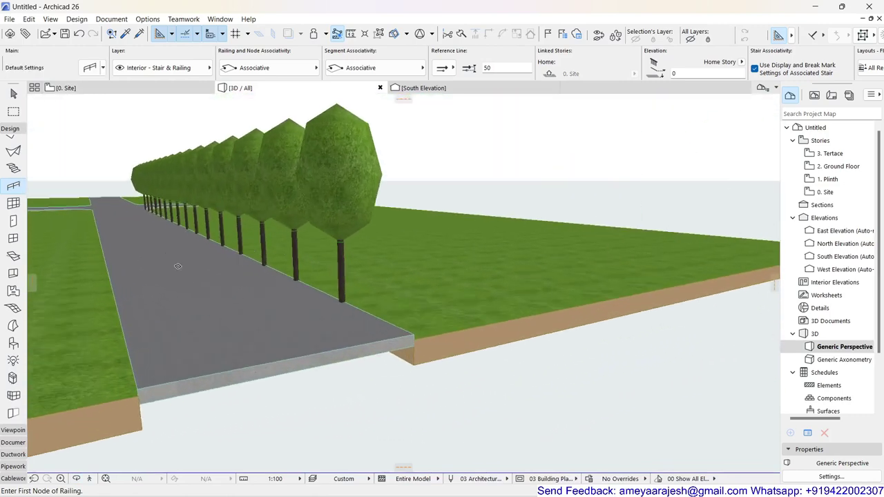
scroll(276, 274, "up", 5)
mouse_move(428, 292)
middle_mouse_down("shift")
mouse_move(418, 304)
mouse_move(444, 298)
middle_mouse_up("shift")
scroll(425, 355, "down", 8)
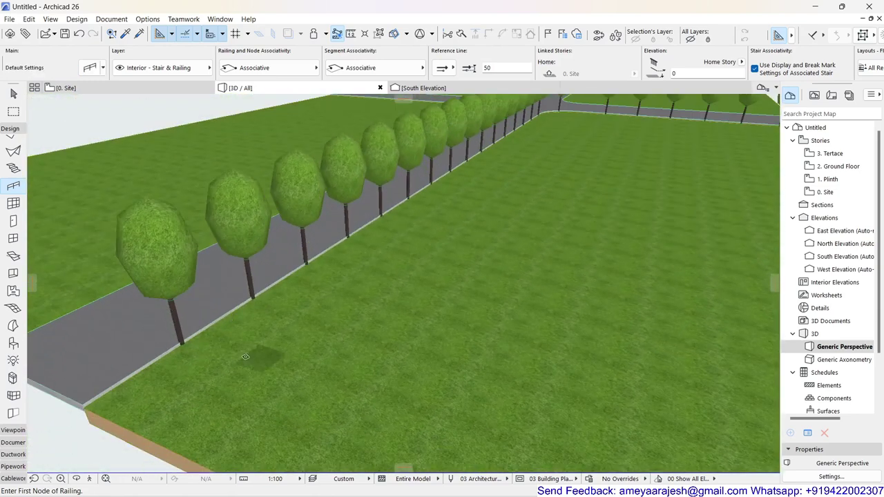
middle_click_drag(235, 356, 455, 325, "shift")
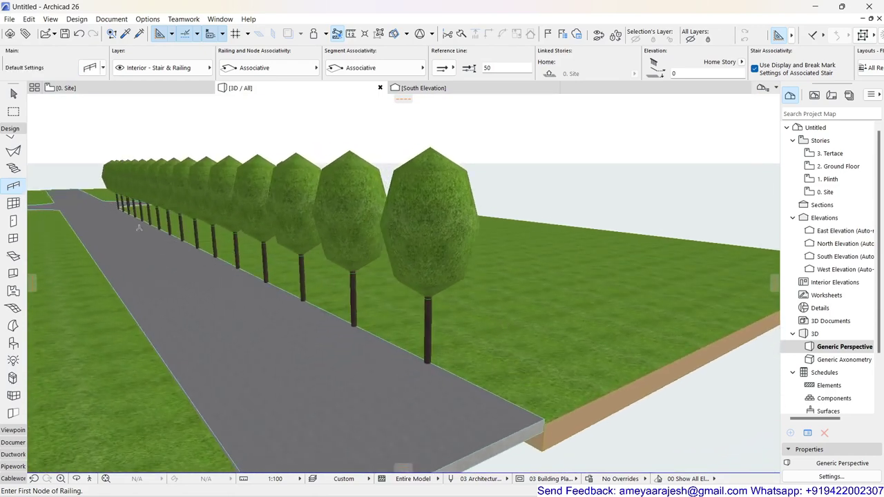
middle_click_drag(291, 290, 495, 339, "shift")
middle_click_drag(312, 308, 402, 304, "shift")
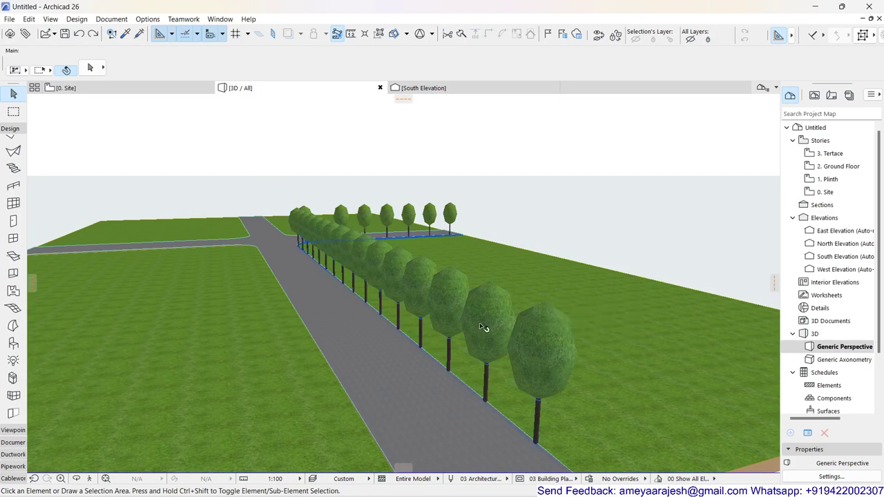
Set the tree railing's reference line offset to 2500 and switch the reference line side so the trees stand on the grass.
left_click(535, 424)
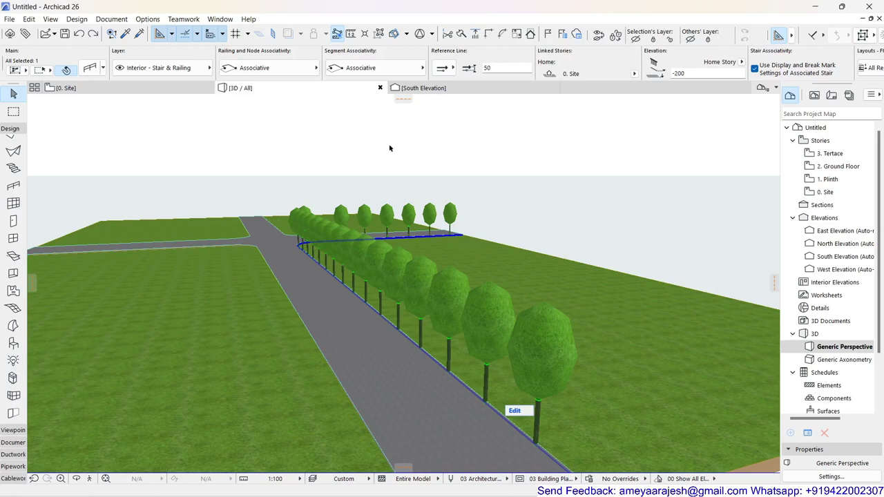
left_click(484, 68)
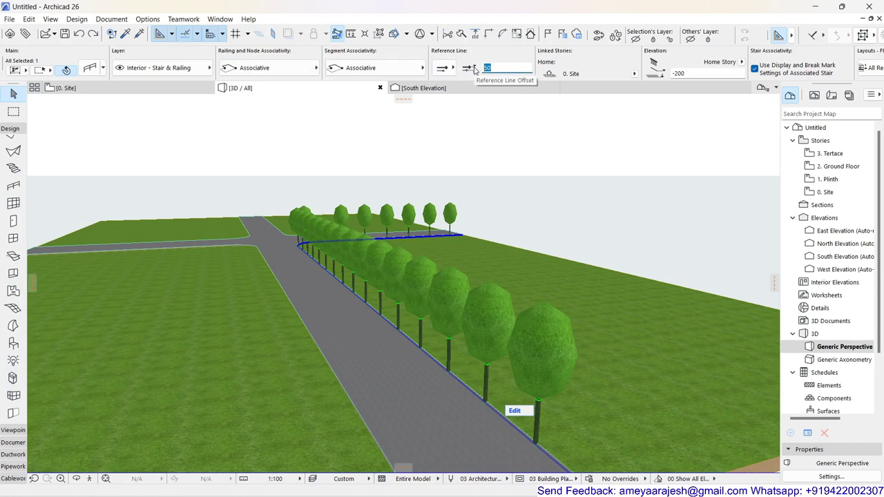
type("2500")
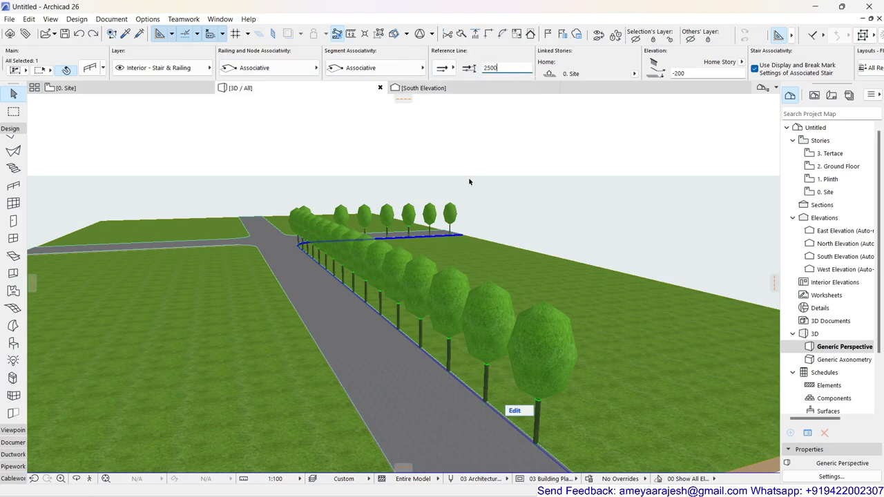
key("Return")
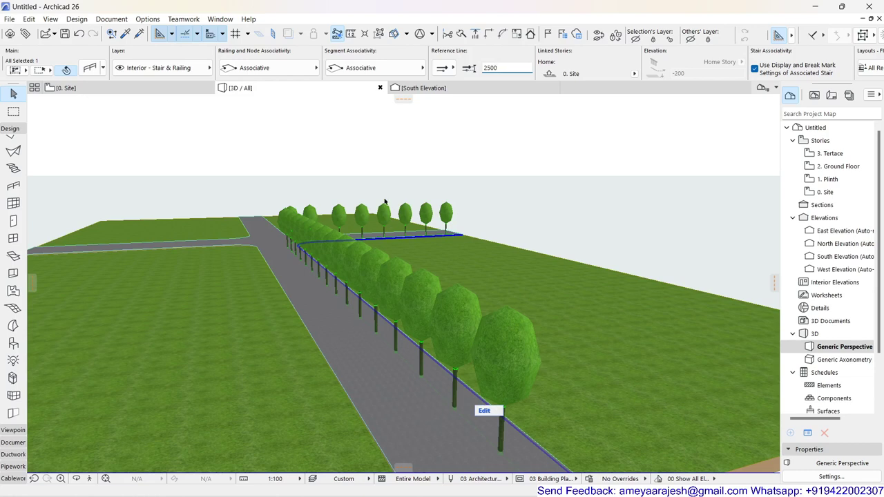
left_click(444, 68)
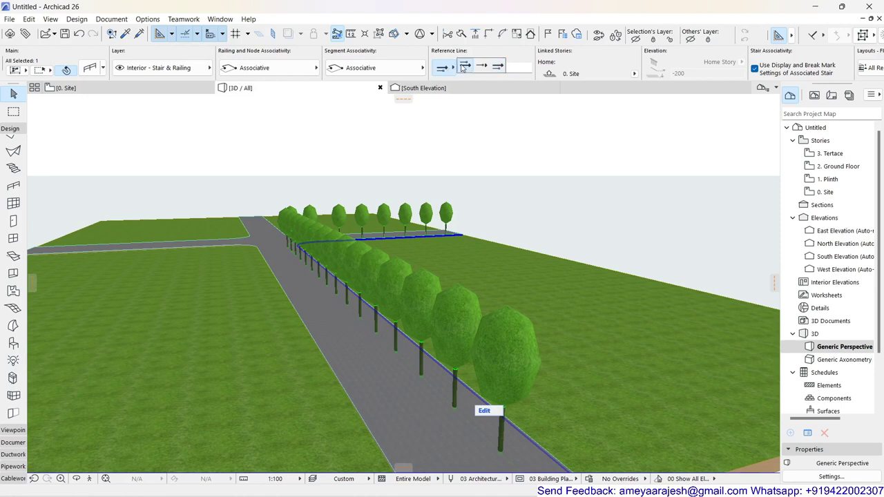
left_click(464, 66)
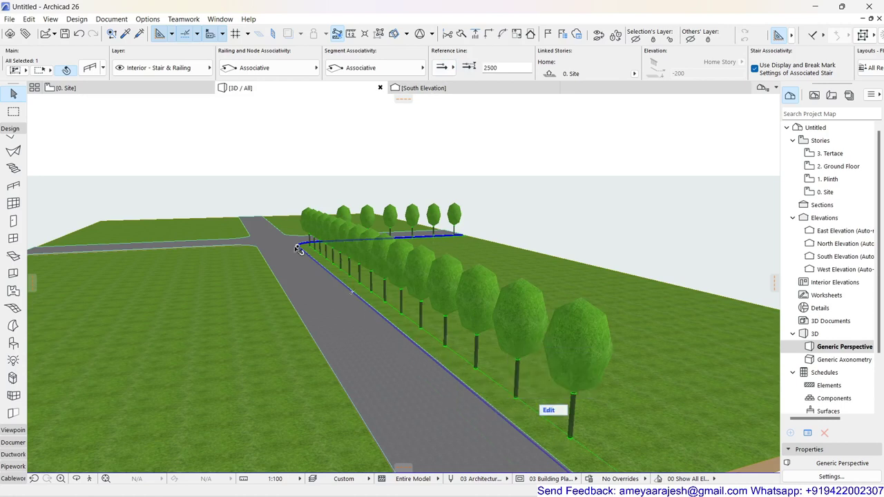
Open the selected railing's Rail 1 component settings and change the rail shape to a solid rectangle.
left_click(90, 68)
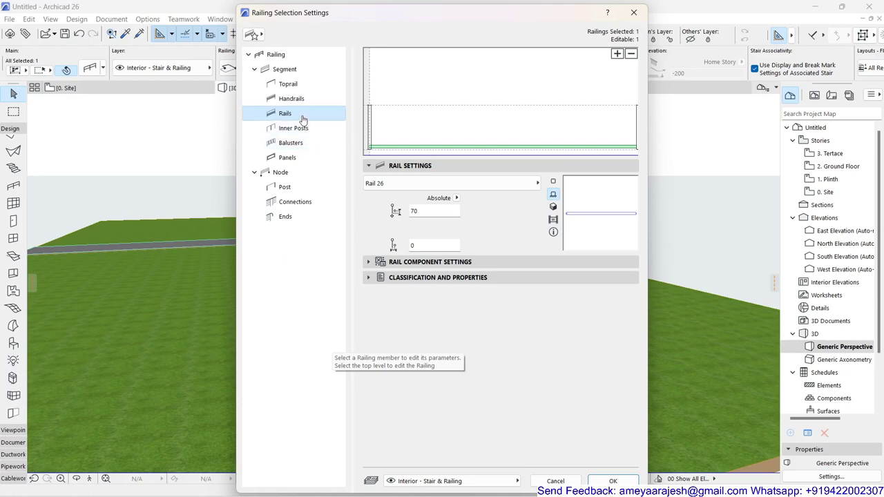
left_click(397, 149)
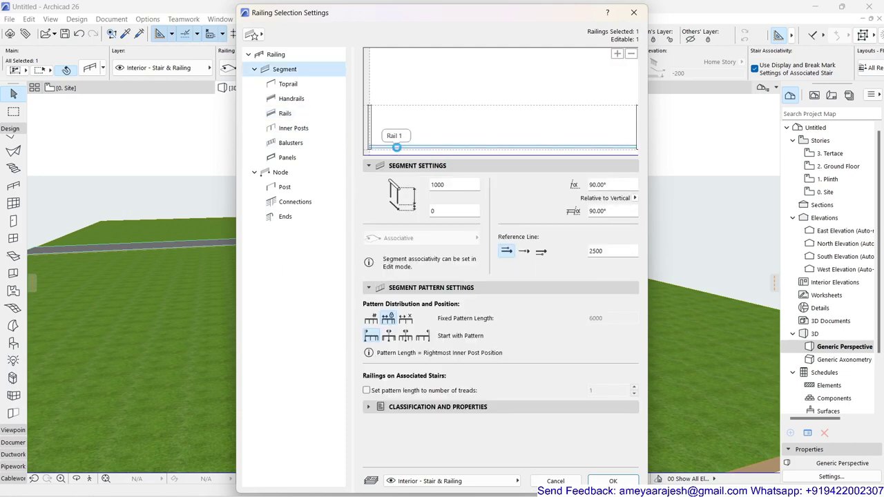
left_click(428, 146)
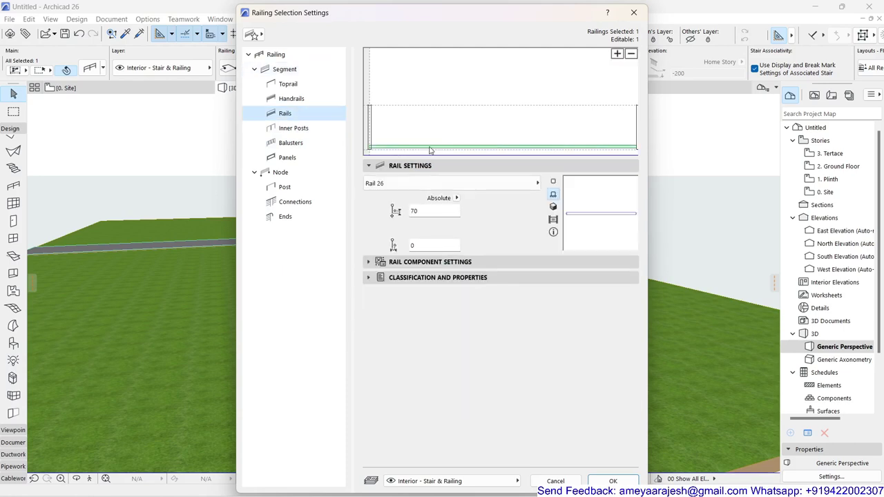
left_click(404, 263)
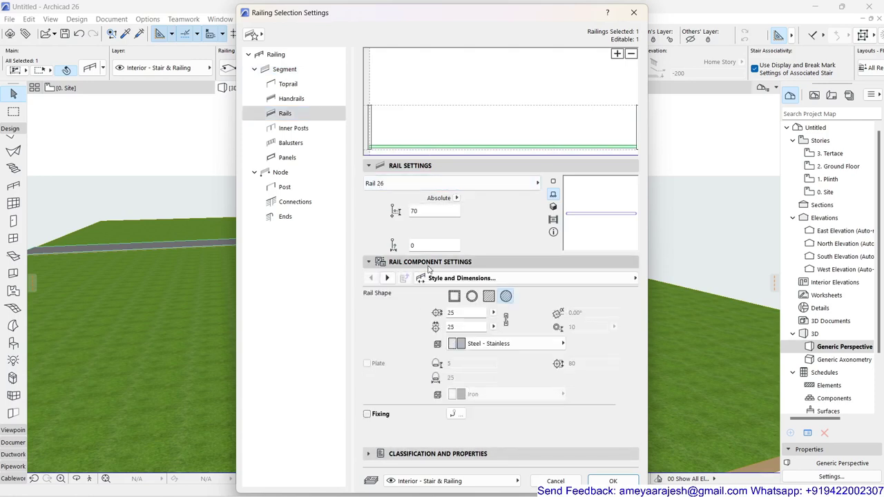
left_click(487, 297)
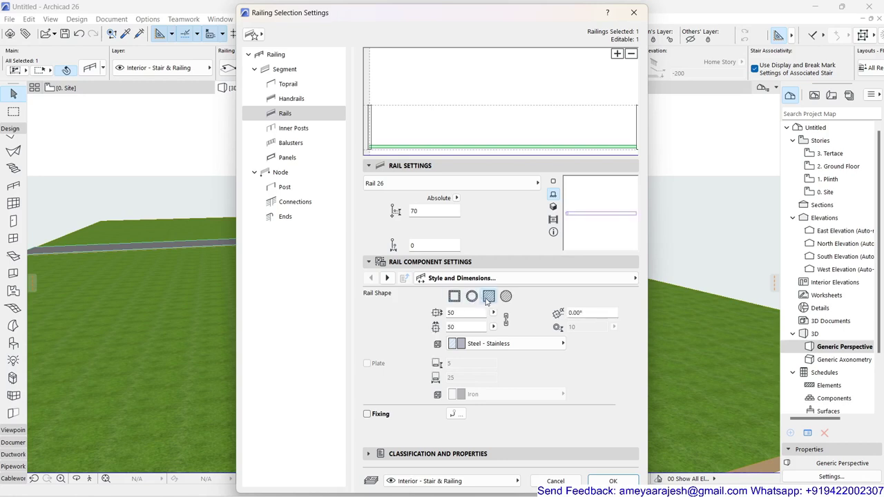
Set the rail's building material to Concrete - Structural from the Structural group.
left_click(484, 344)
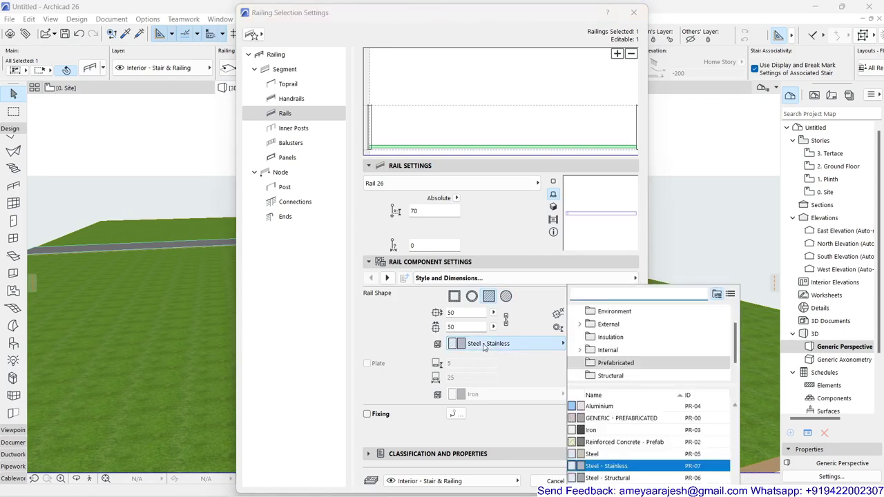
left_click(619, 443)
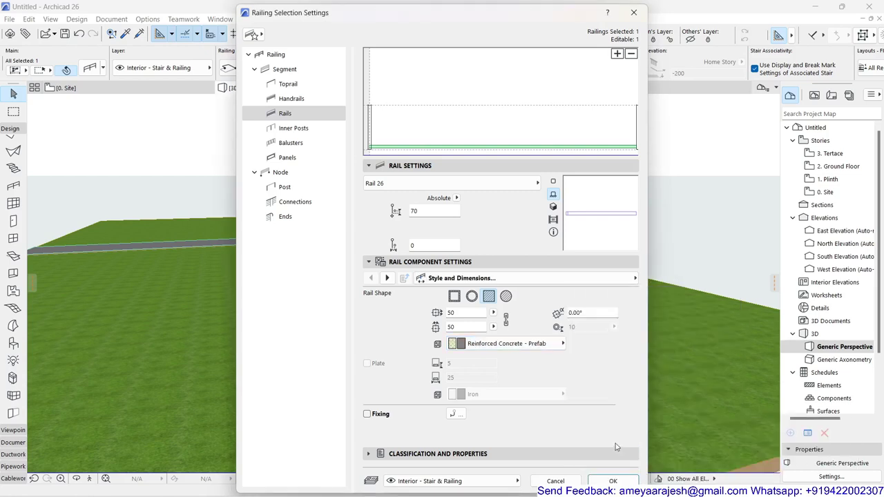
left_click(513, 345)
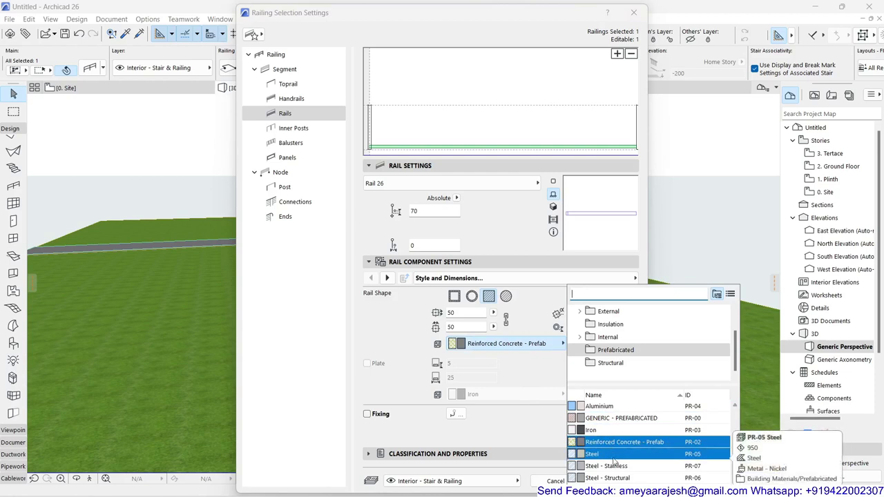
left_click(611, 364)
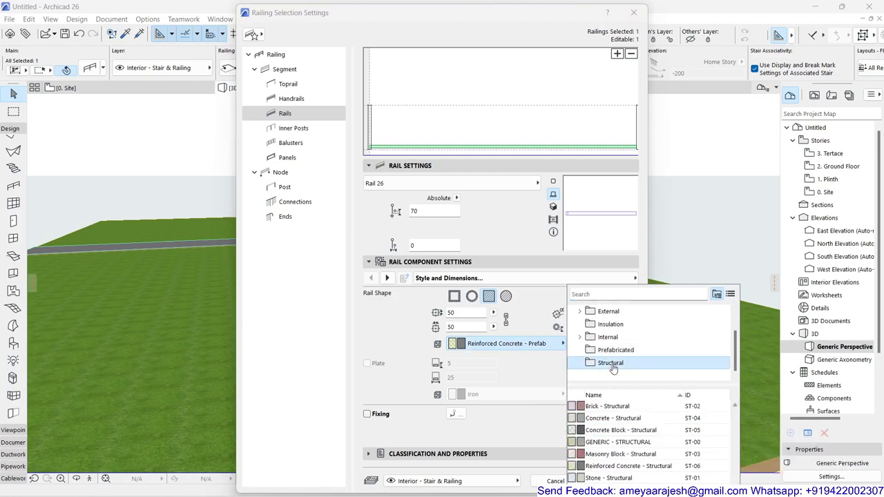
left_click(621, 418)
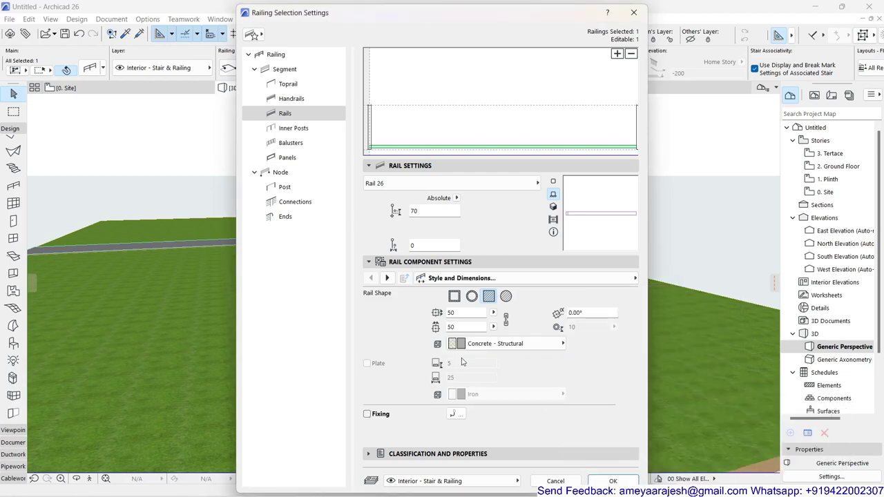
Size the rail 150 high and 1500 wide, preview it in 3D, accept the settings and inspect the path under the trees.
left_click(458, 312)
type("1")
double_click(453, 327)
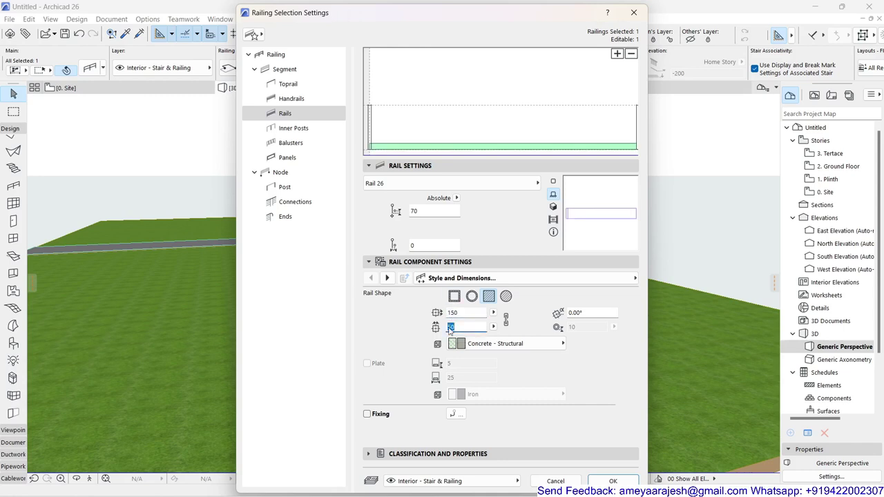
type("1500")
key("Return")
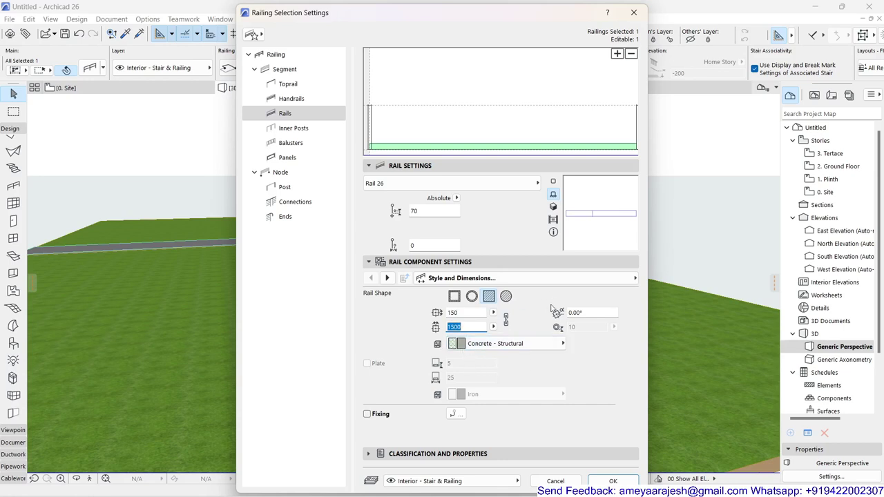
left_click(553, 205)
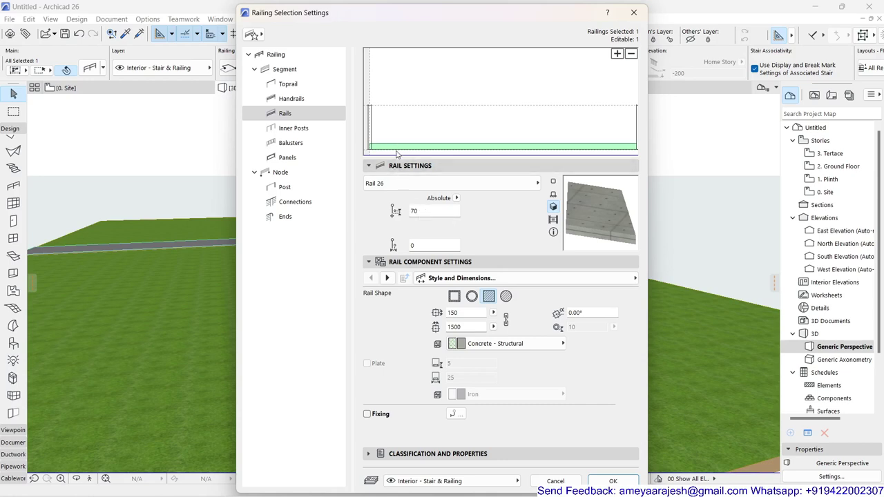
left_click(612, 481)
scroll(519, 413, "up", 2)
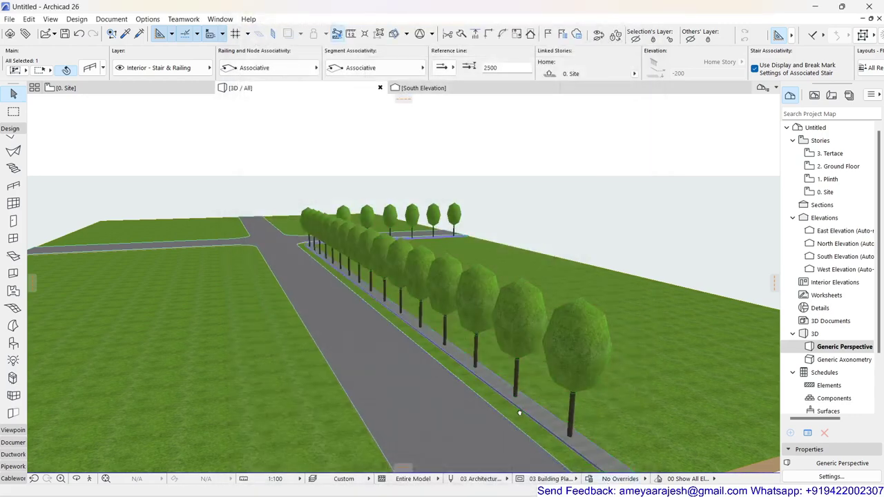
scroll(519, 412, "up", 5)
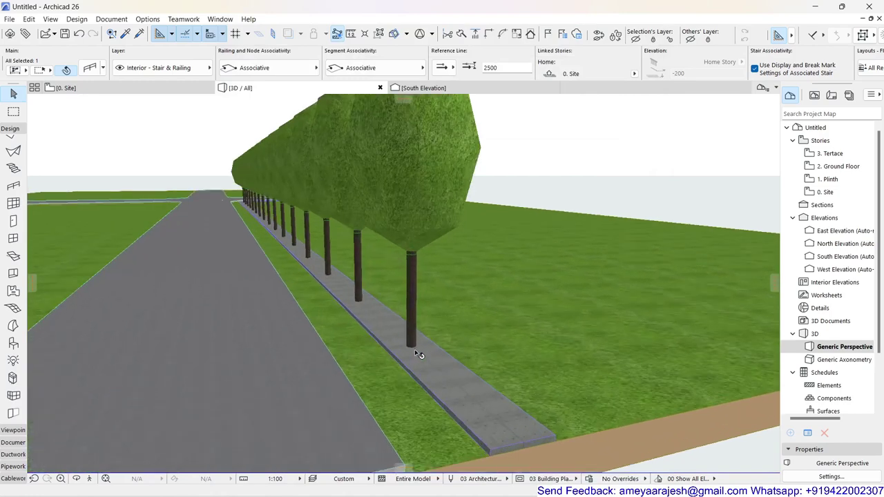
scroll(420, 355, "up", 5)
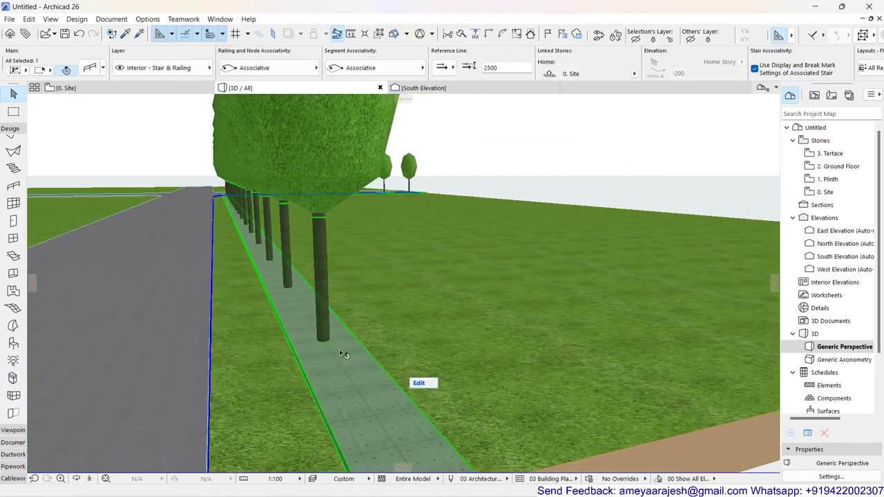
Set the concrete path rail's height to 0 in the railing settings, apply it and check the path's end in 3D.
scroll(312, 349, "down", 3)
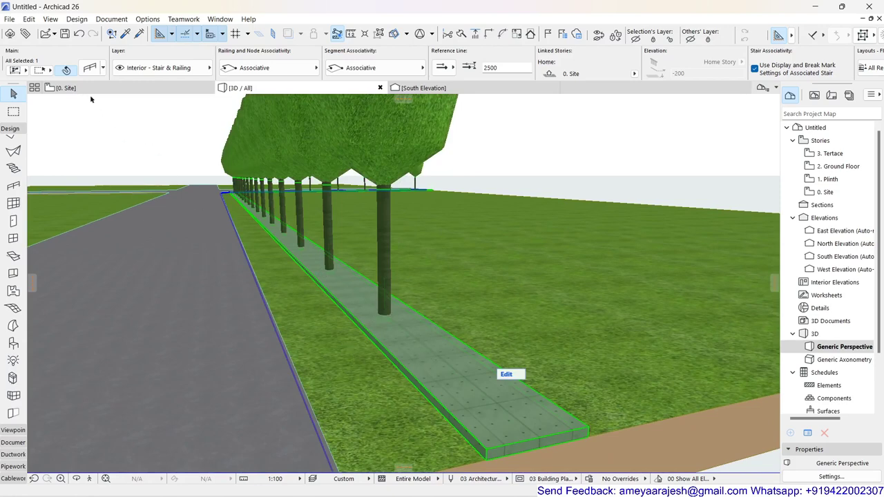
left_click(91, 68)
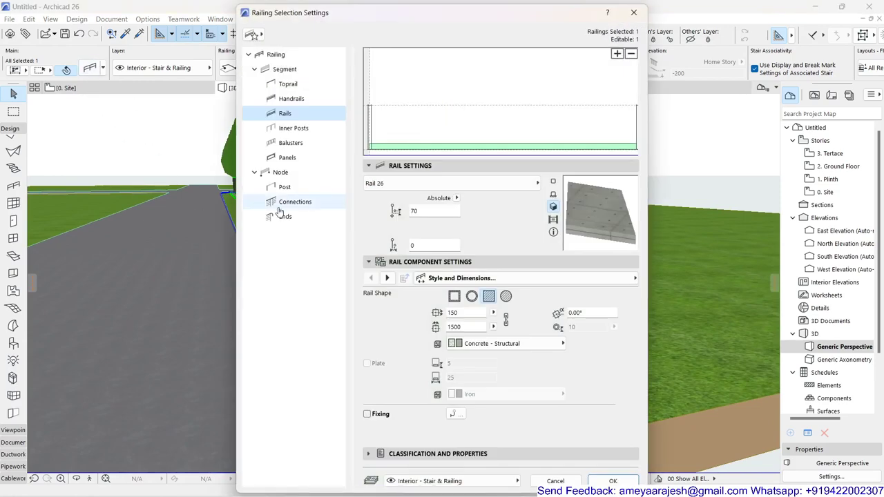
left_click(394, 212)
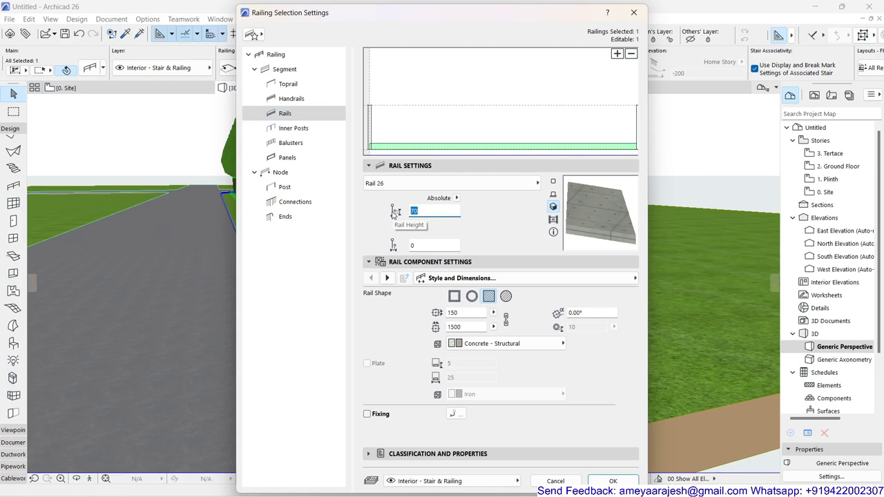
type("0")
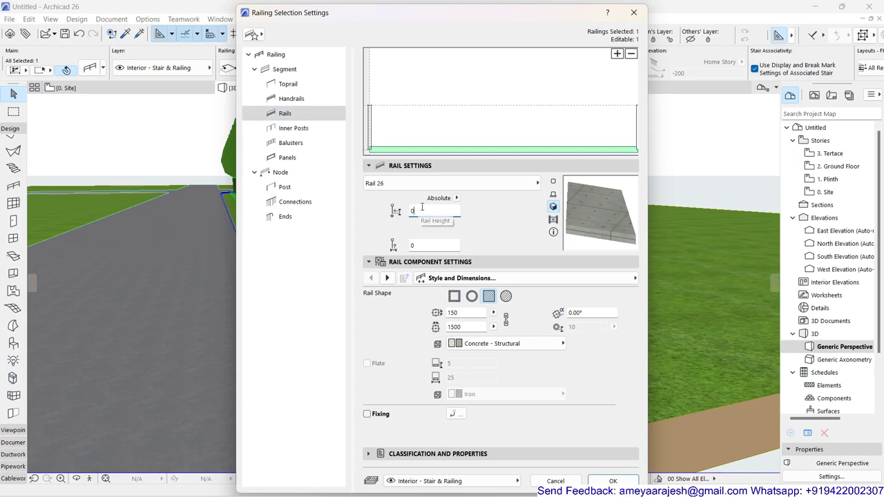
left_click(610, 481)
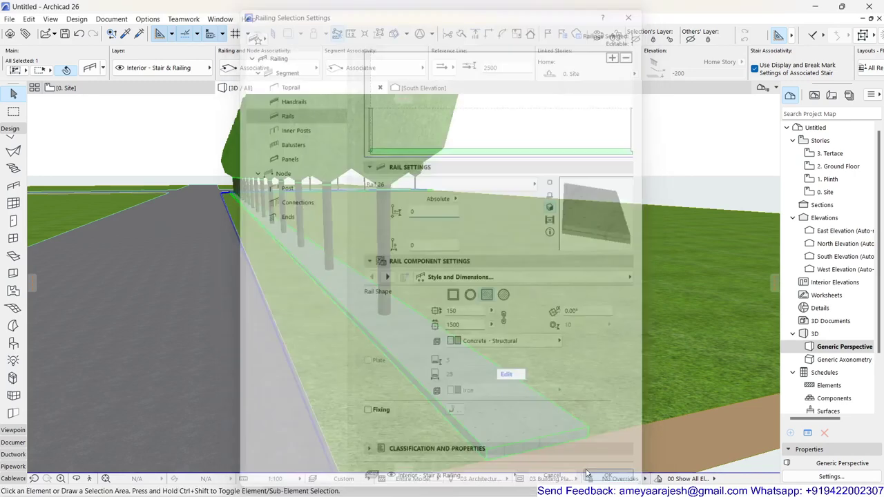
left_click(434, 325)
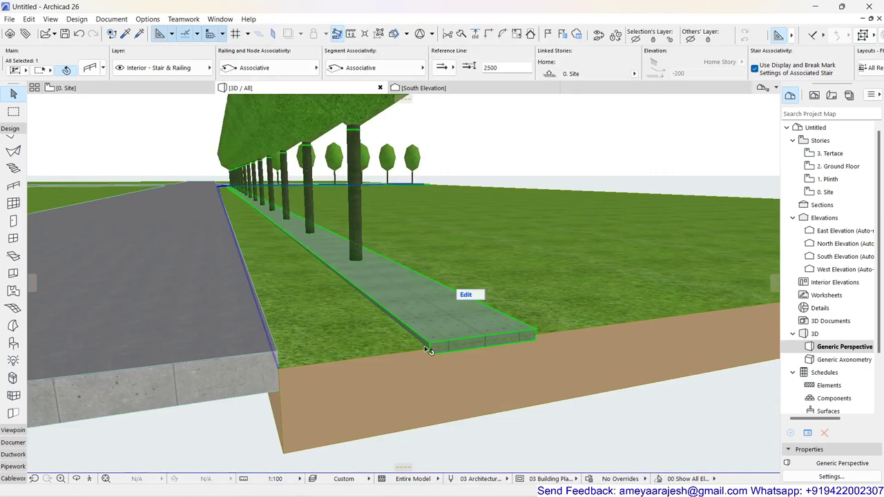
Set the concrete rail's height to 75 and apply the railing settings.
left_click(90, 69)
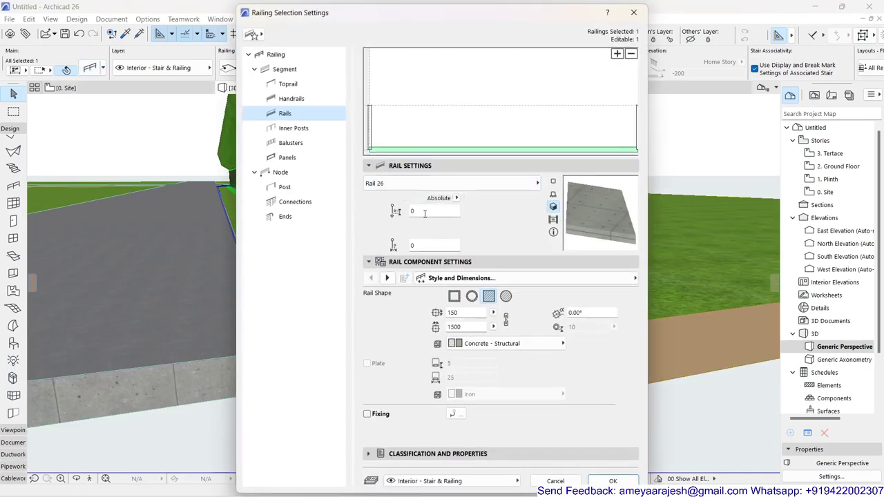
left_click(424, 211)
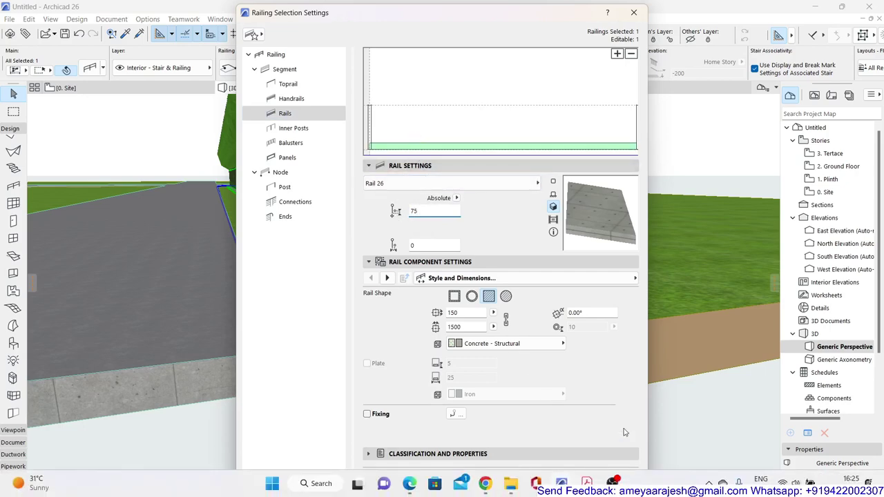
left_click(613, 481)
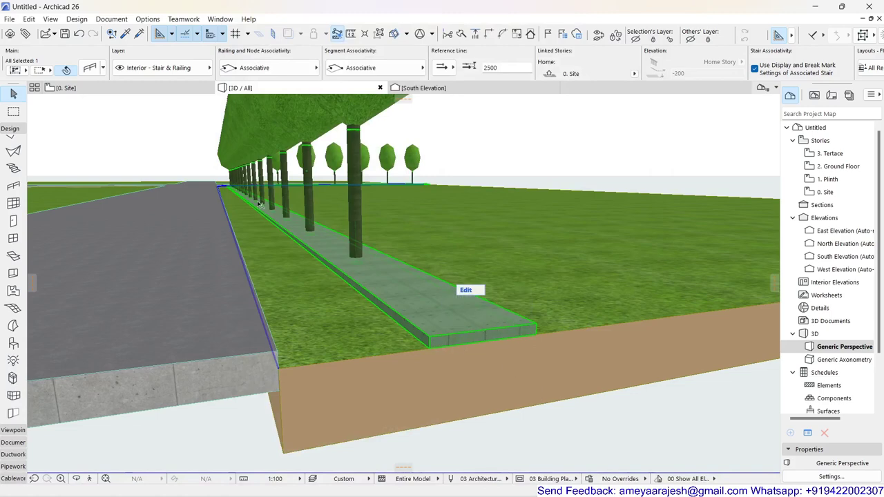
Set the concrete rail's horizontal offset to 750 and apply it to the tree railing.
left_click(89, 69)
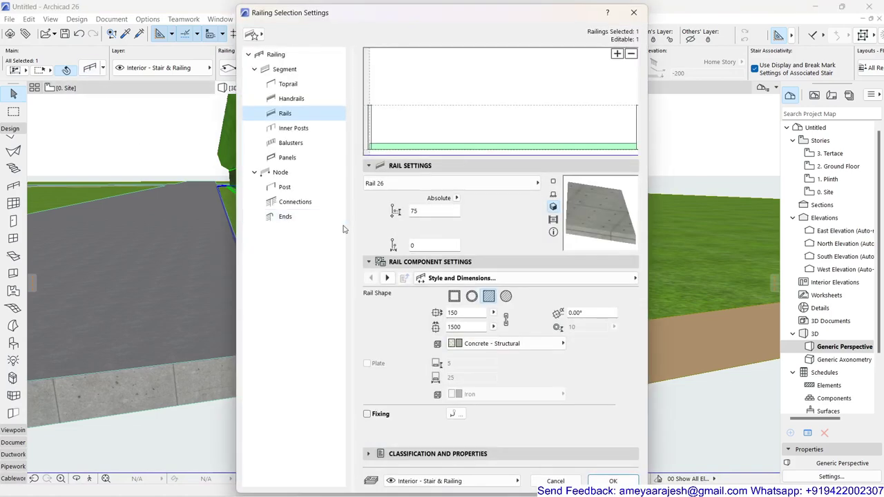
left_click(411, 245)
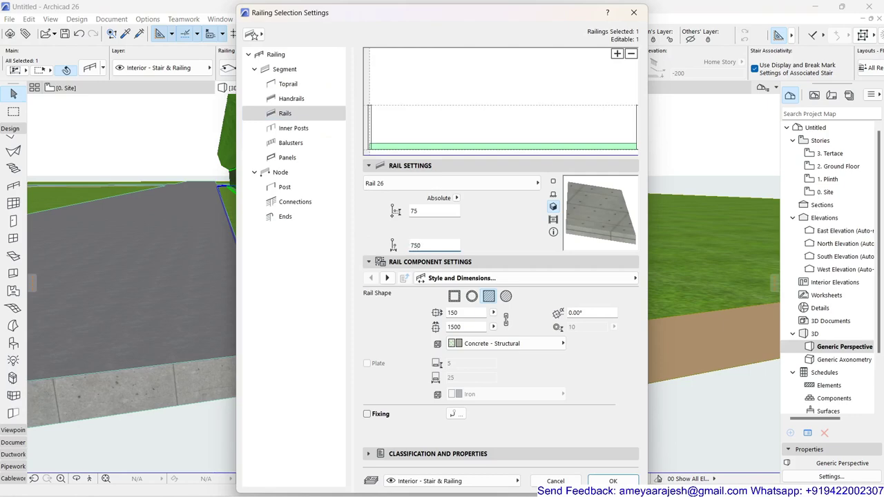
type("750")
left_click(612, 481)
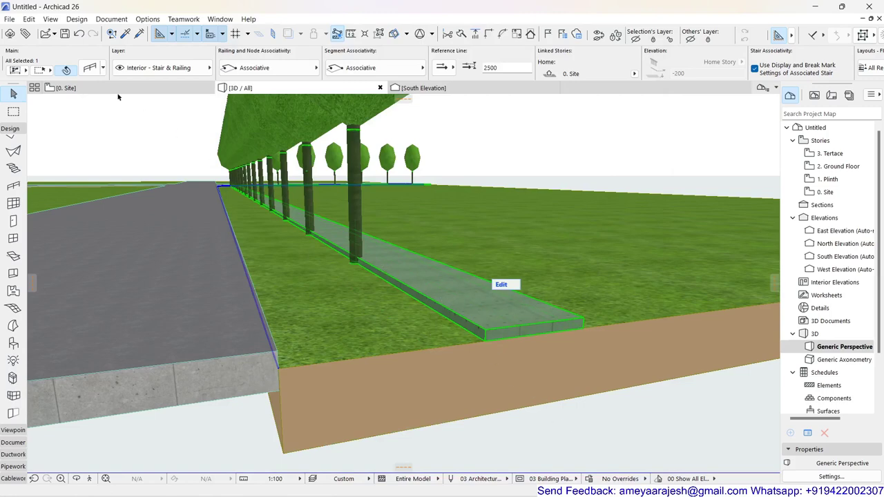
Change the concrete rail's horizontal offset to -800 and apply it to the tree railing.
left_click(86, 72)
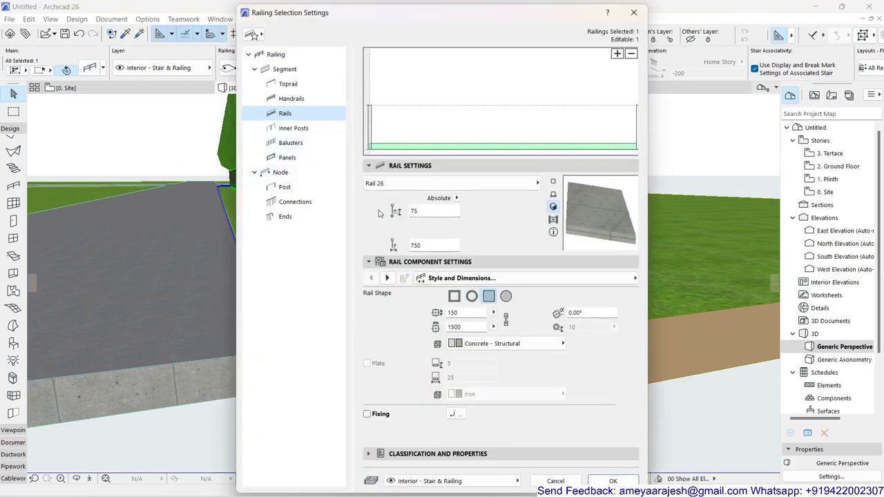
left_click(424, 244)
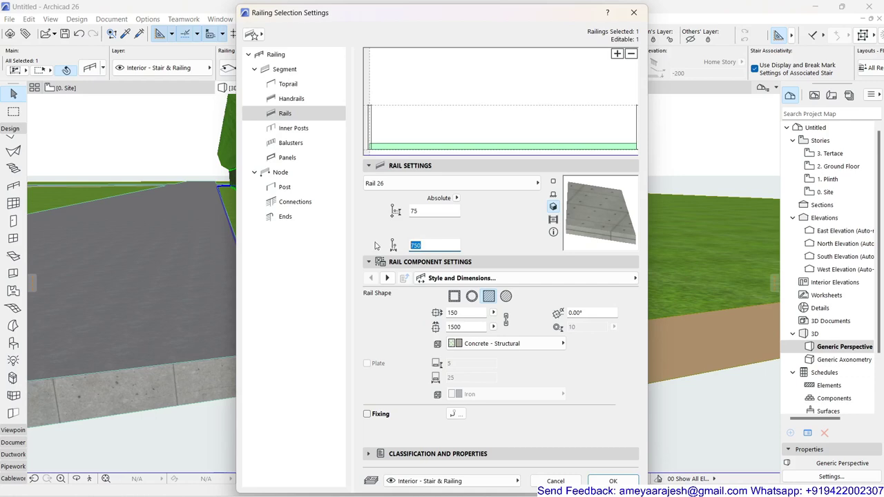
type("1")
left_click(613, 480)
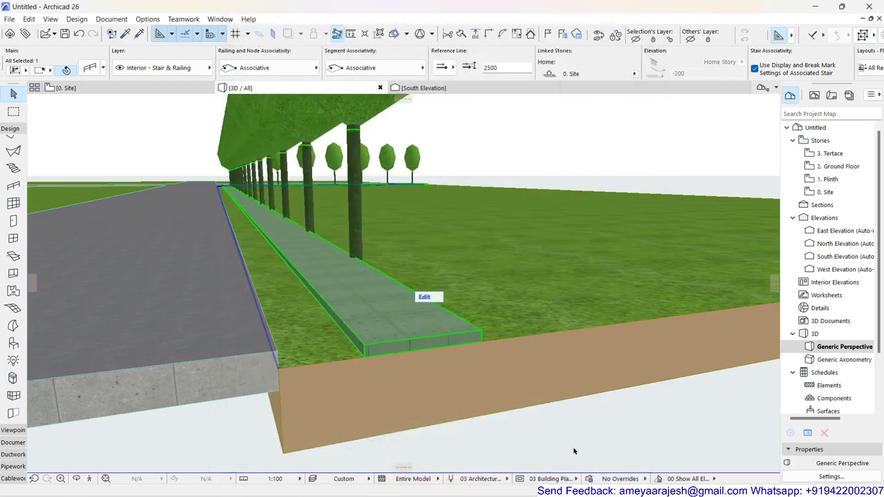
Change the concrete rail's horizontal offset to -1000, apply it and check the path's position between the trees and the road.
left_click(94, 72)
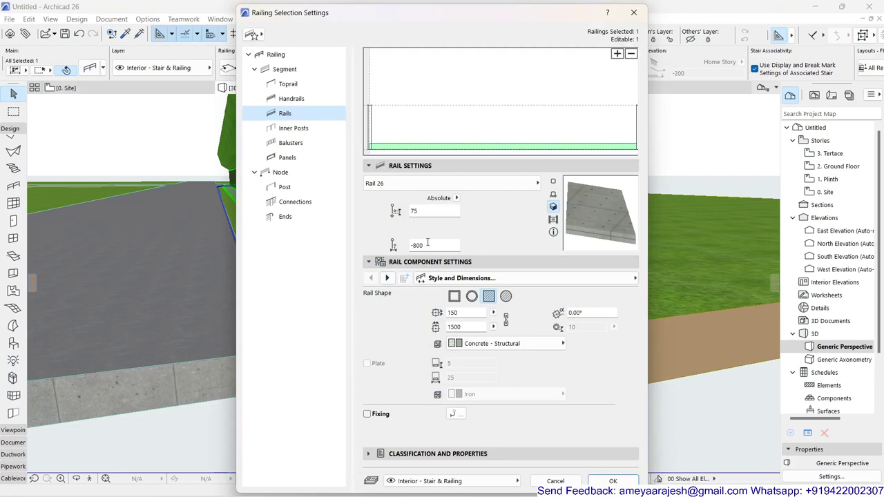
double_click(414, 245)
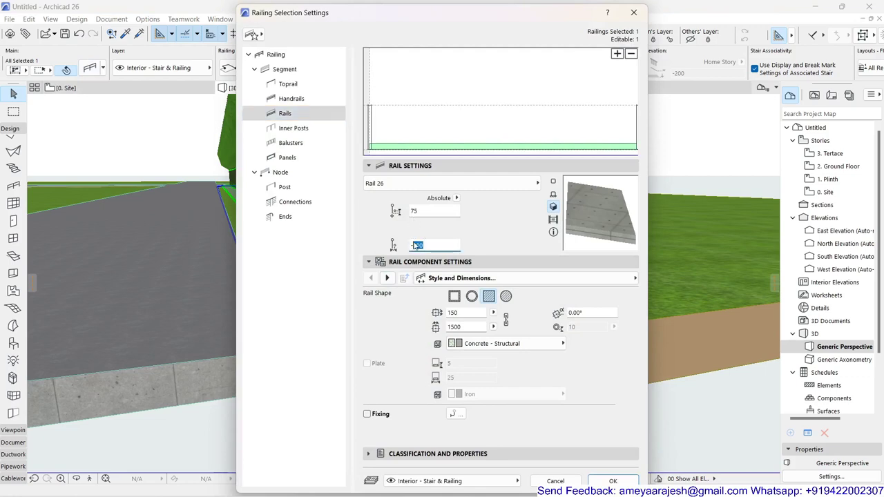
type("1000")
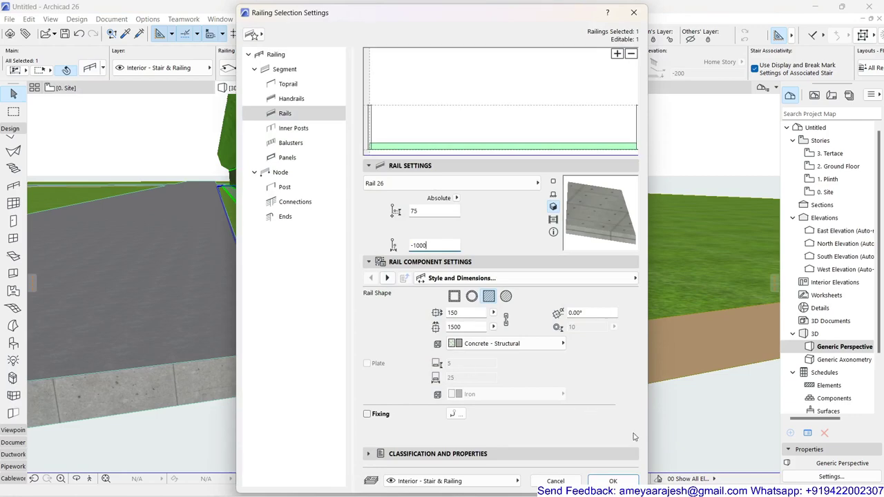
left_click(618, 480)
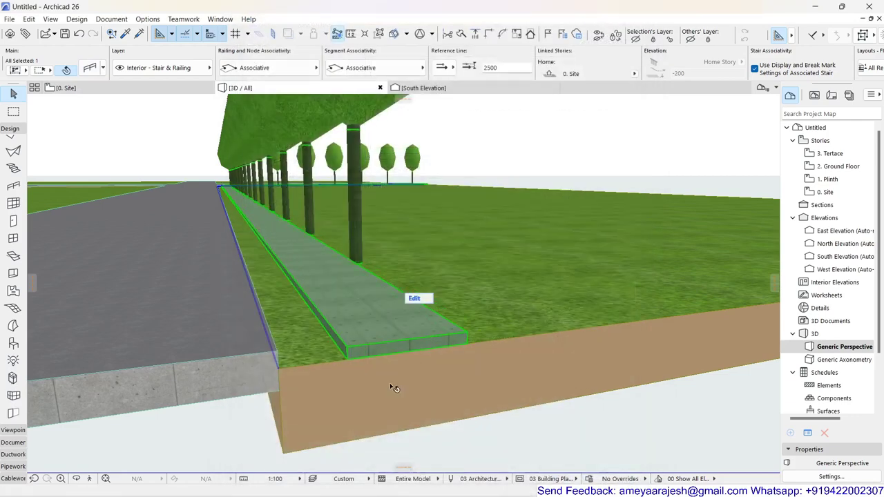
middle_click_drag(390, 387, 563, 447, "shift")
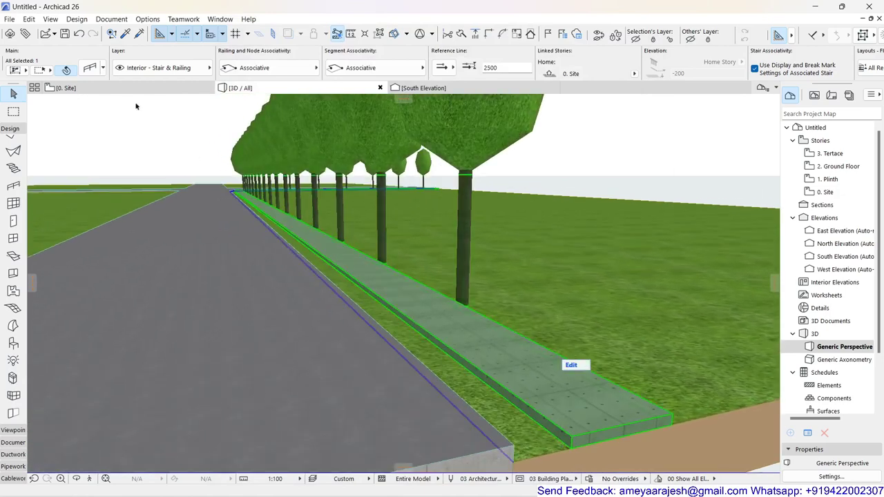
Set the concrete rail's horizontal offset to -1500, apply it and inspect the path along the road and around the curved corner.
left_click(89, 68)
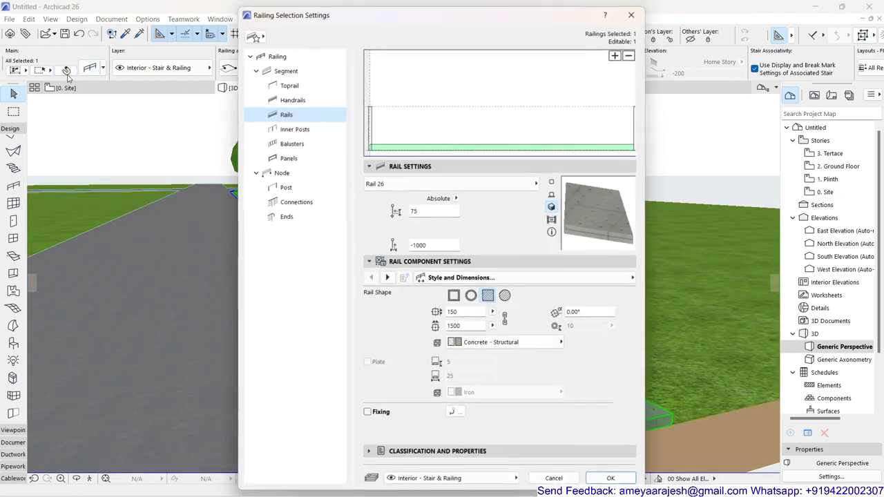
left_click(417, 244)
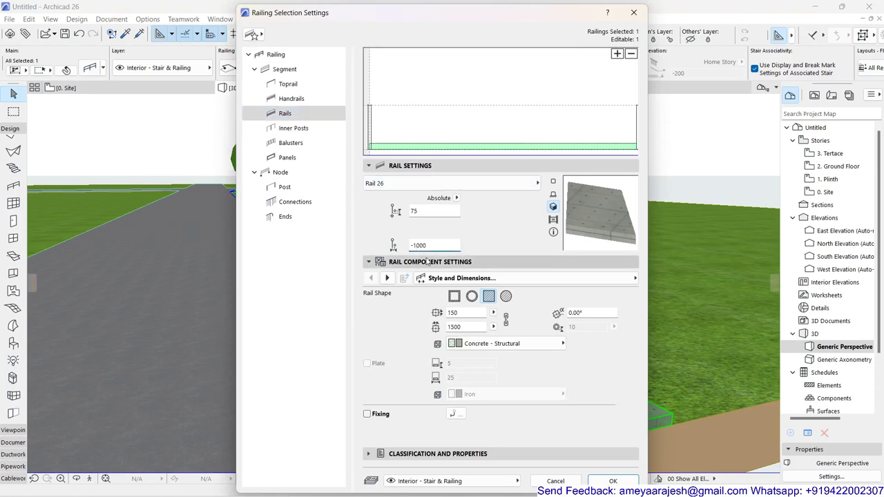
type("5")
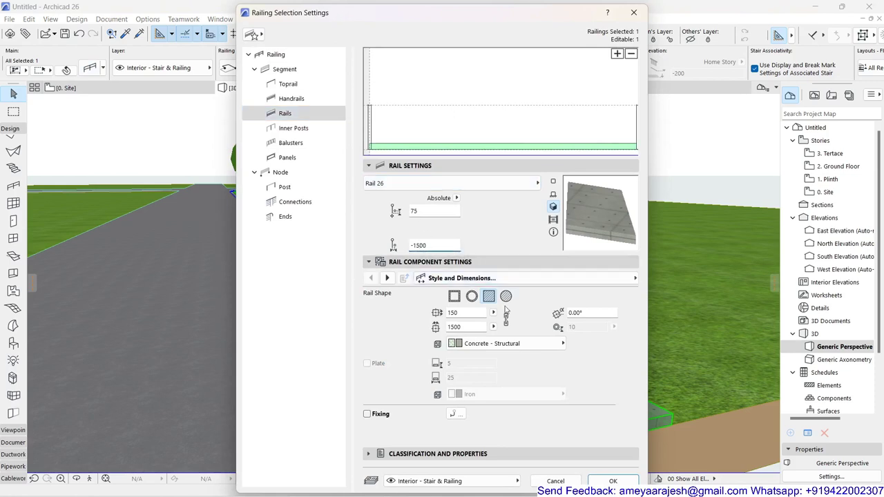
left_click(612, 481)
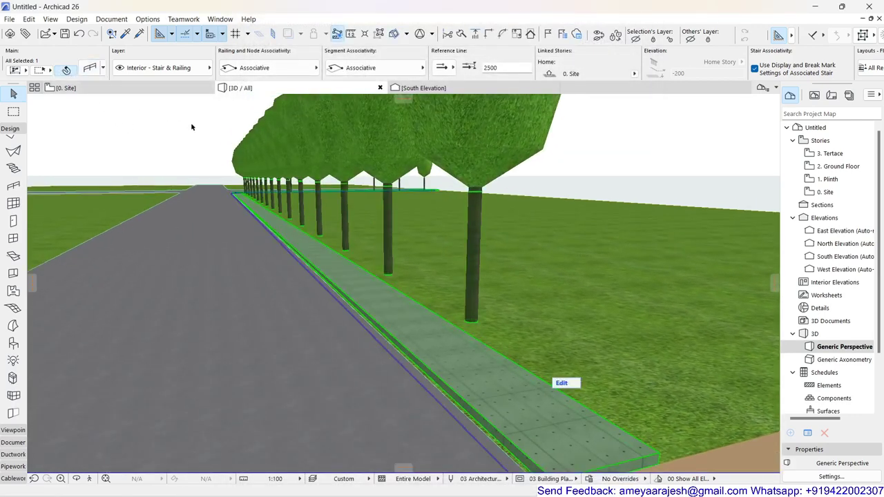
middle_click_drag(212, 232, 466, 291, "shift")
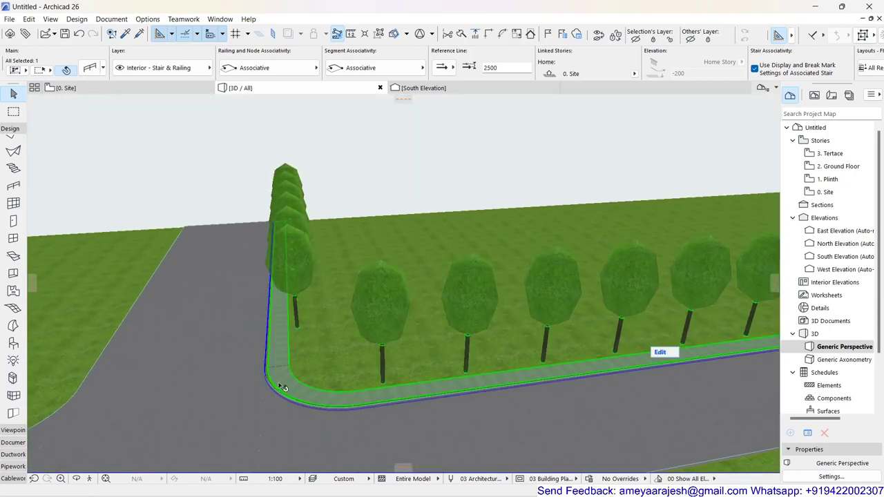
middle_click_drag(274, 396, 308, 352, "shift")
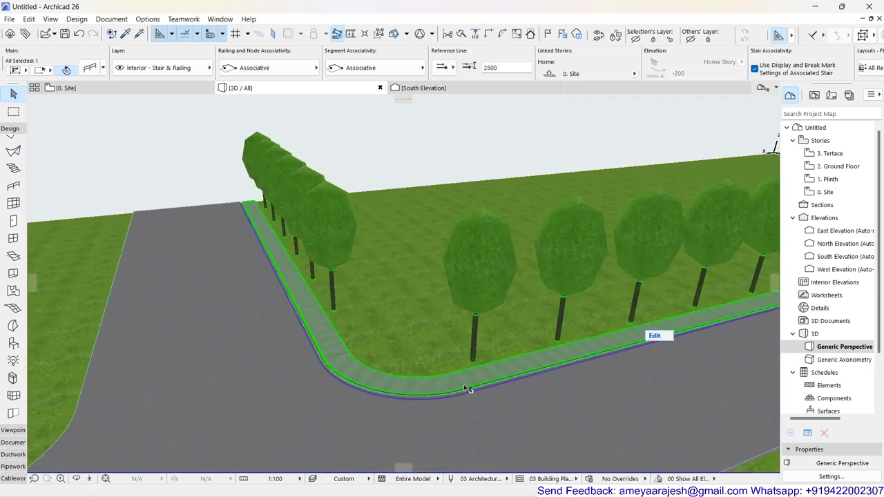
middle_click_drag(470, 389, 73, 181, "shift")
middle_click_drag(174, 237, 171, 260, "shift")
middle_click_drag(311, 291, 259, 286, "shift")
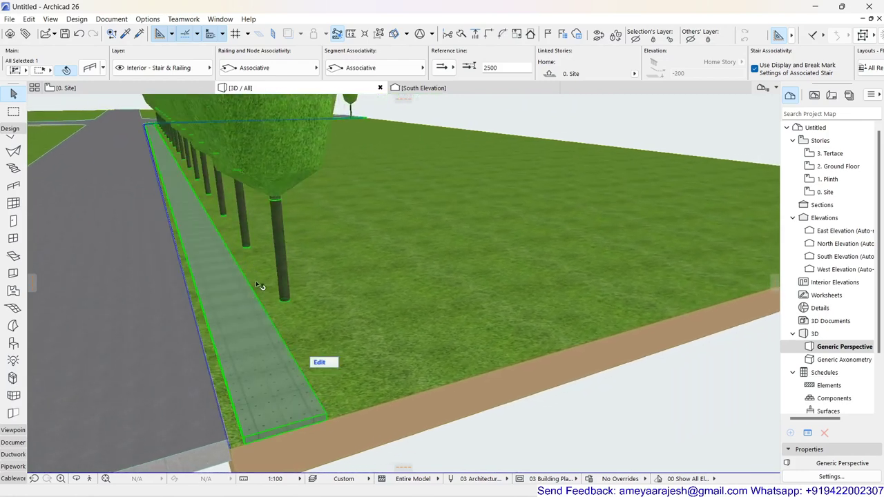
middle_click_drag(180, 188, 209, 202, "shift")
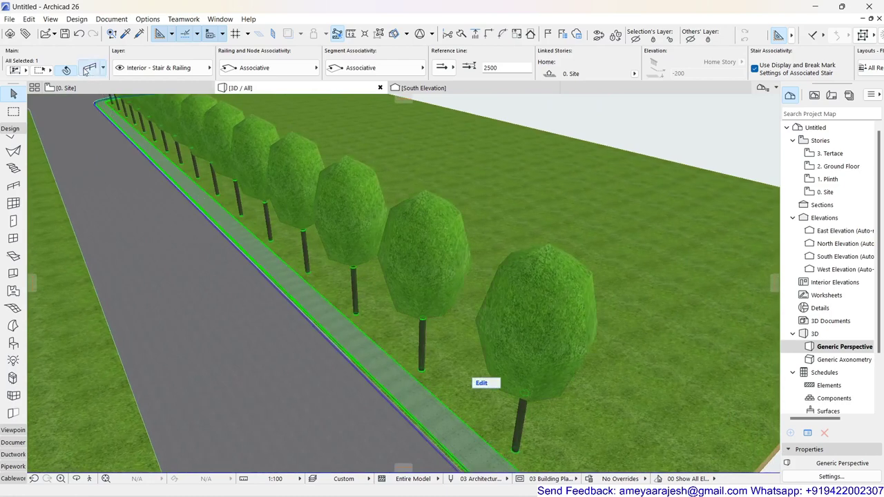
Add a second rail above the concrete path at a height of about 283 and set its building material to Brick - Structural.
left_click(90, 67)
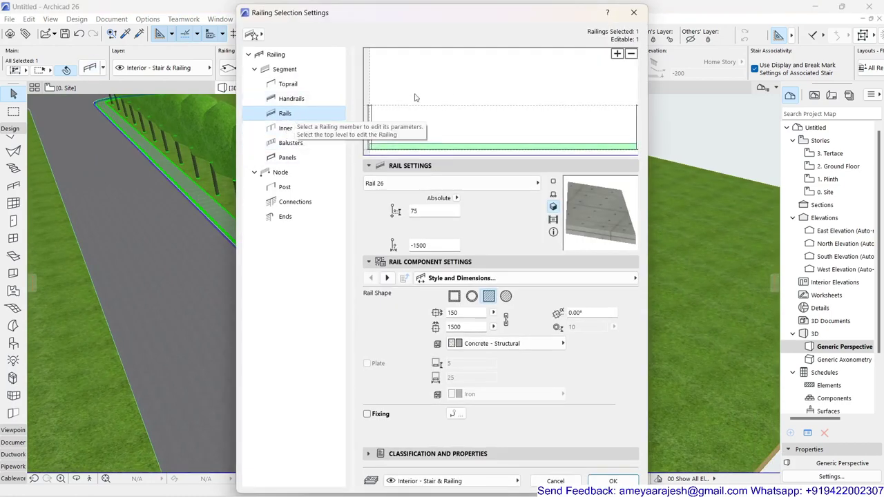
left_click(617, 53)
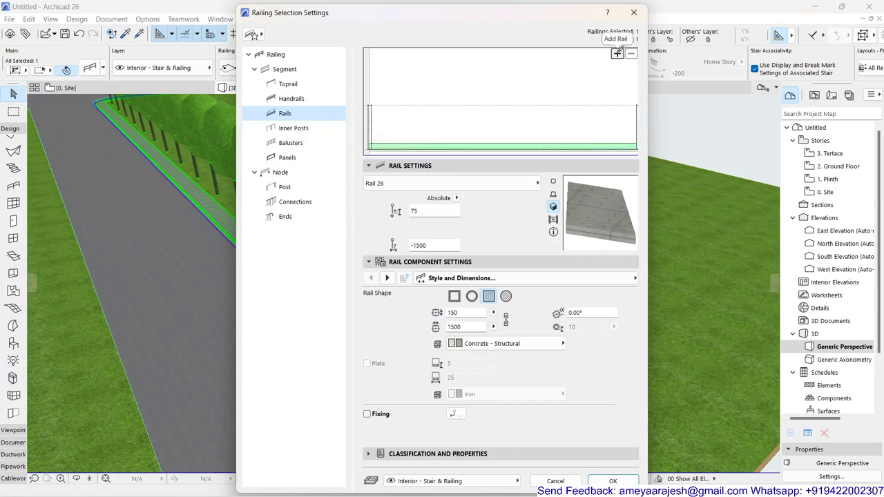
left_click(486, 137)
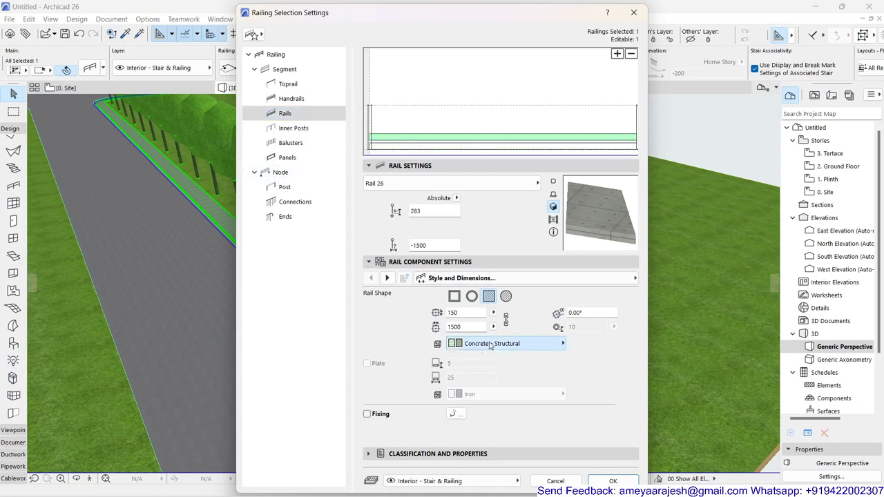
left_click(525, 343)
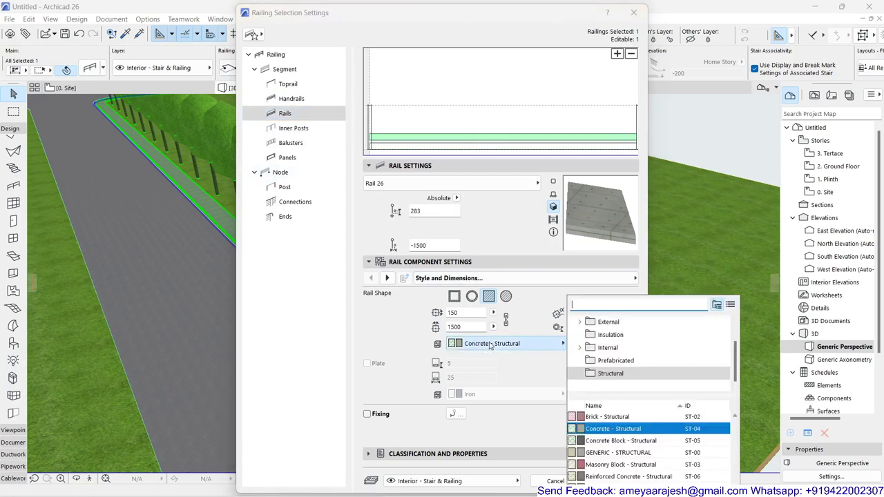
left_click(605, 416)
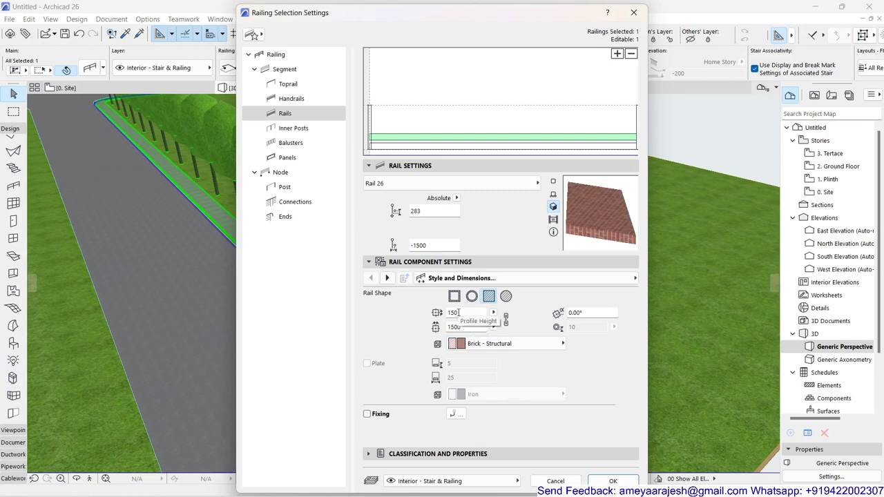
Set the brick rail's profile height to 1000 and its profile width to 230.
double_click(458, 312)
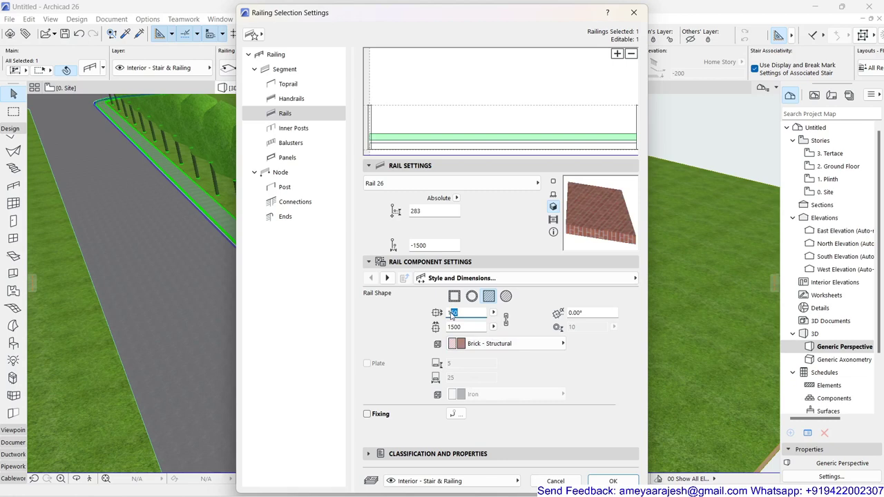
type("1000")
double_click(464, 326)
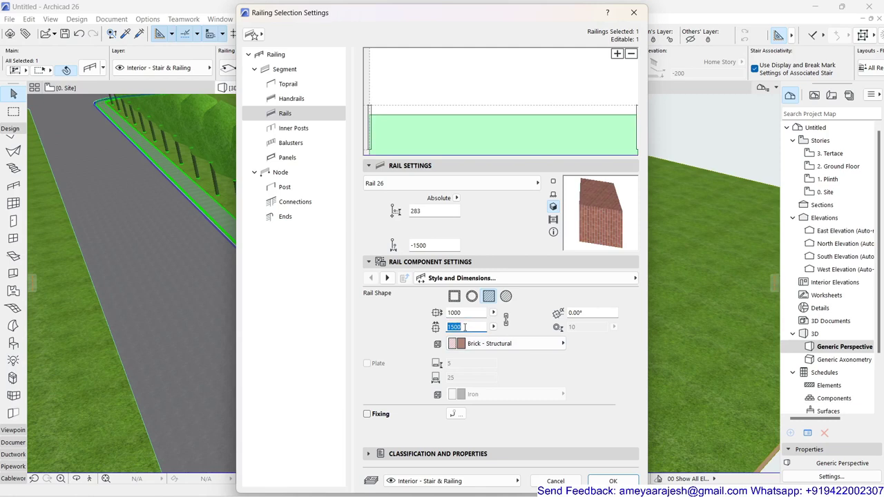
type("230")
key("Return")
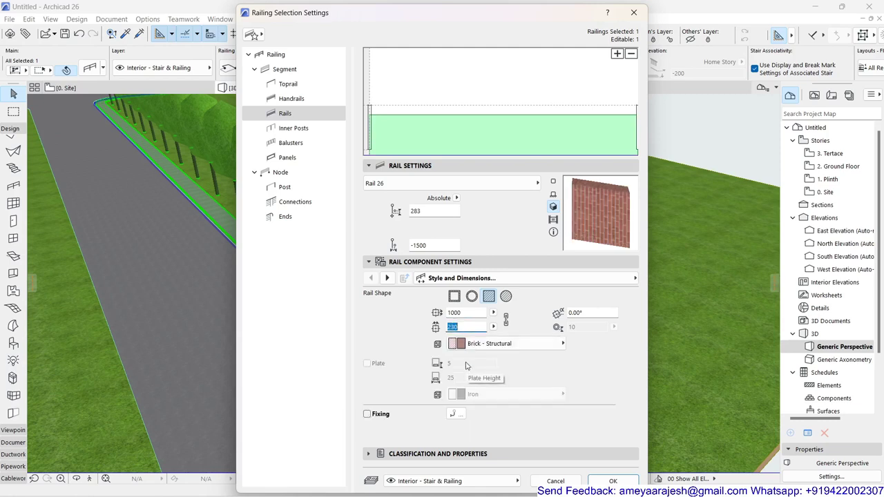
Set the brick rail's horizontal offset to -200 and its vertical position to 500, and apply the railing settings.
left_click(433, 245)
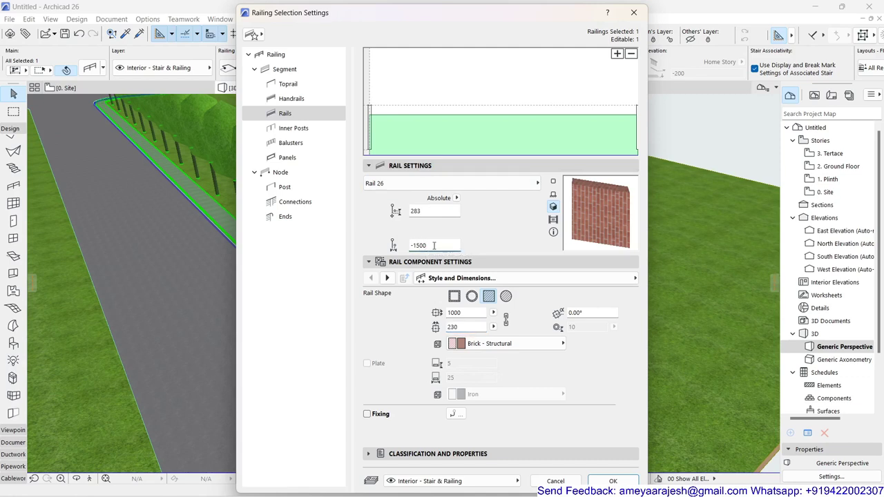
double_click(423, 245)
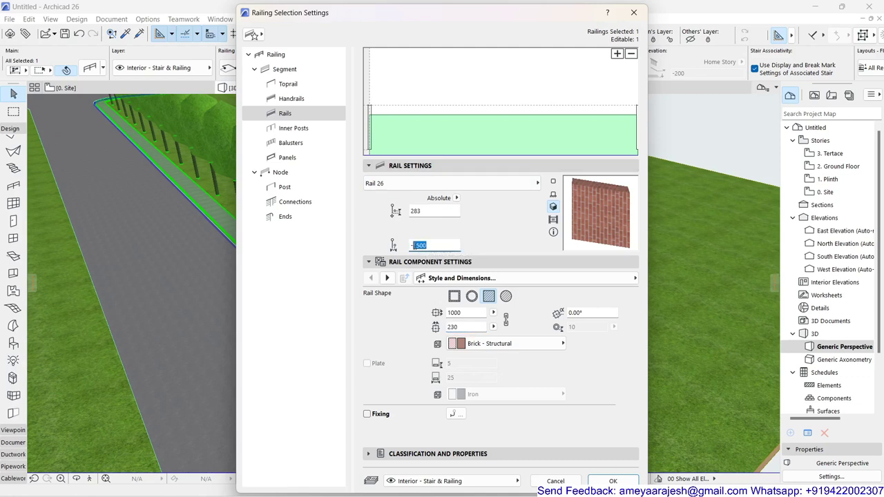
left_click(418, 246)
left_click_drag(415, 245, 471, 252)
type("1")
left_click(423, 211)
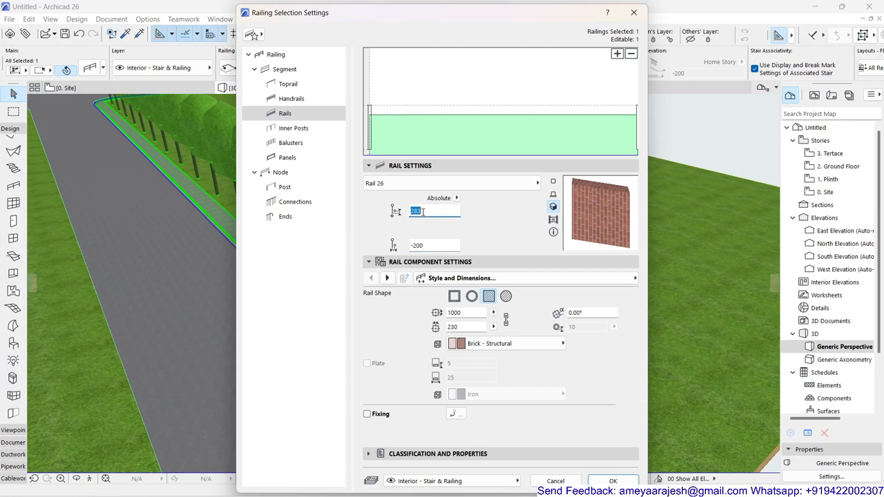
type("500")
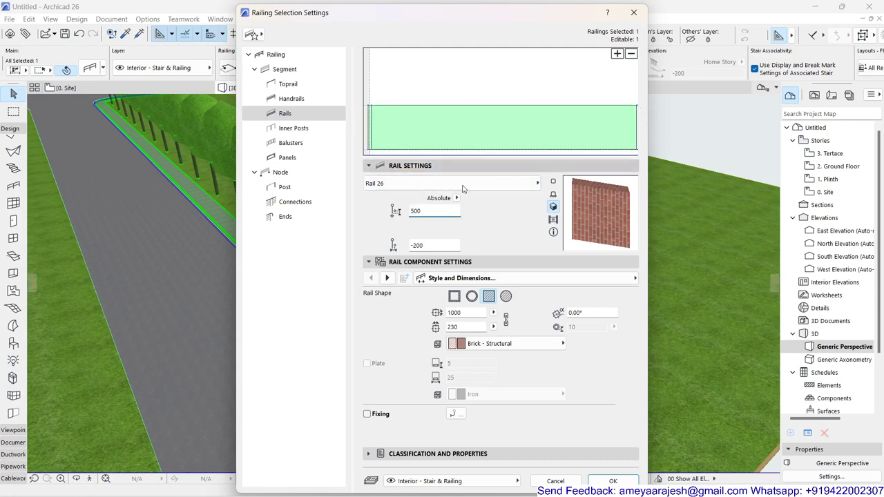
left_click(612, 481)
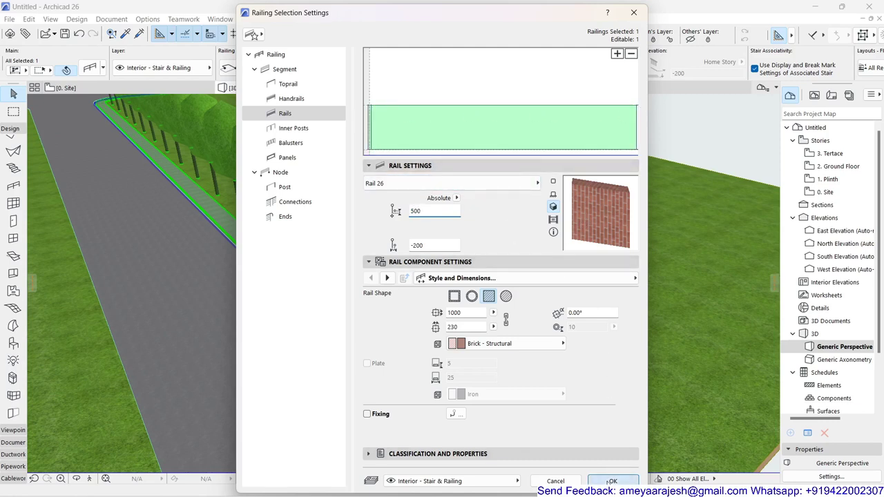
Change the brick rail's horizontal offset to -500, apply it and inspect the wall between the concrete path and the trees.
scroll(523, 442, "up", 3)
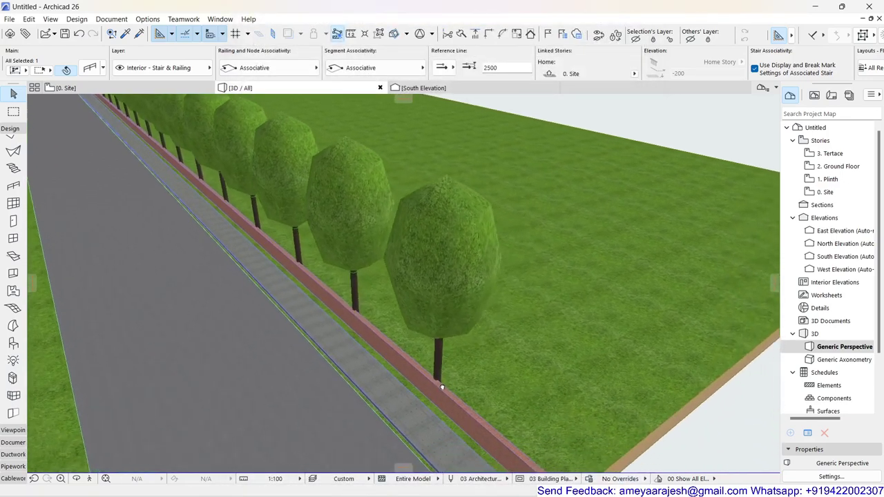
scroll(436, 411, "up", 5)
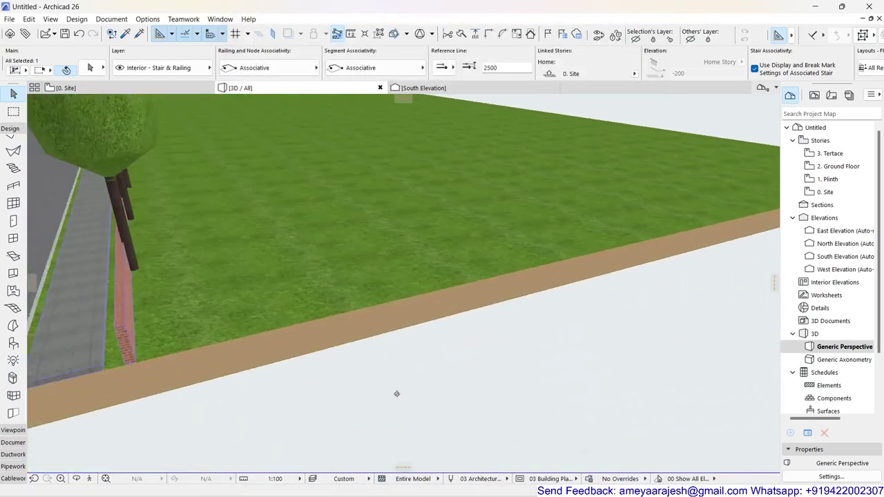
middle_click_drag(83, 269, 228, 283)
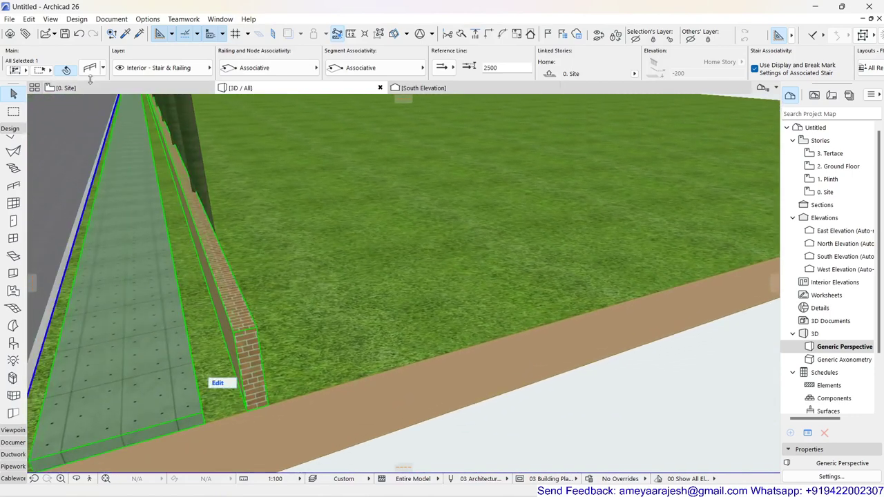
double_click(220, 174)
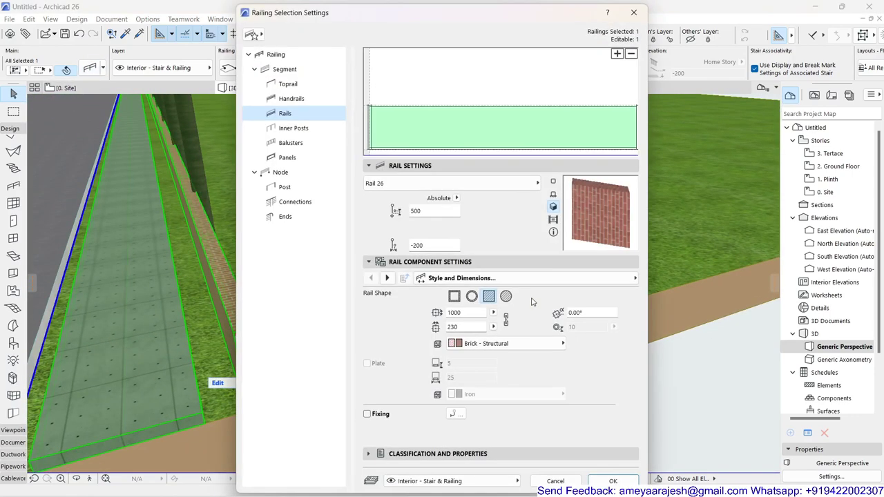
left_click(416, 245)
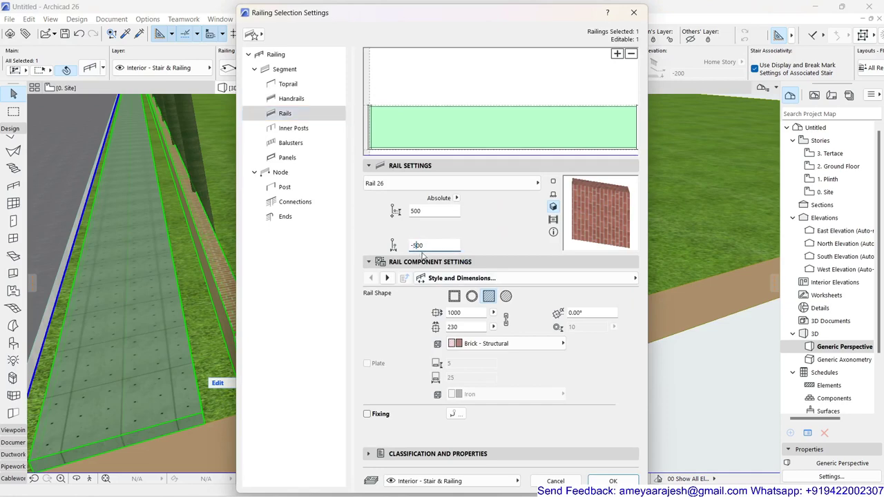
left_click(612, 481)
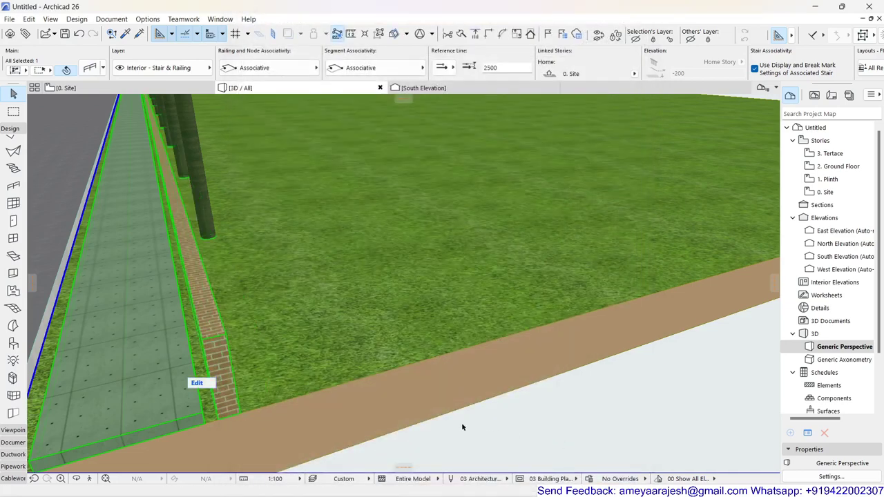
middle_click_drag(463, 427, 321, 363, "shift")
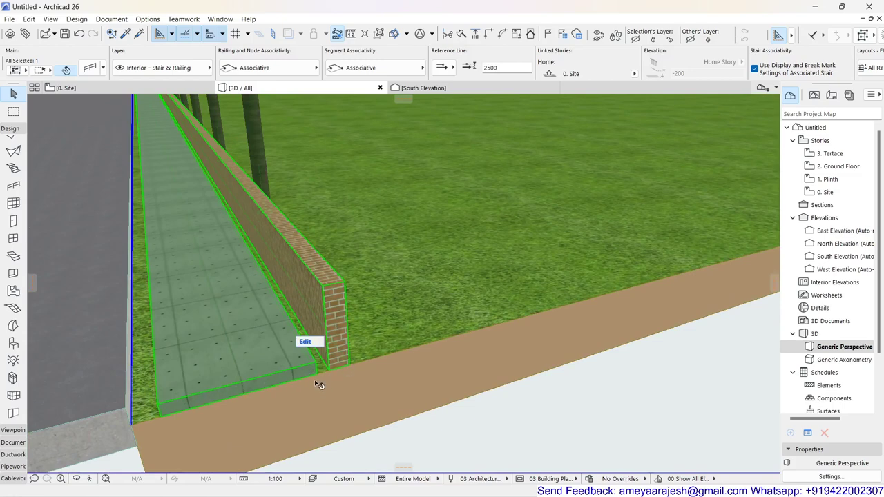
scroll(317, 378, "up", 2)
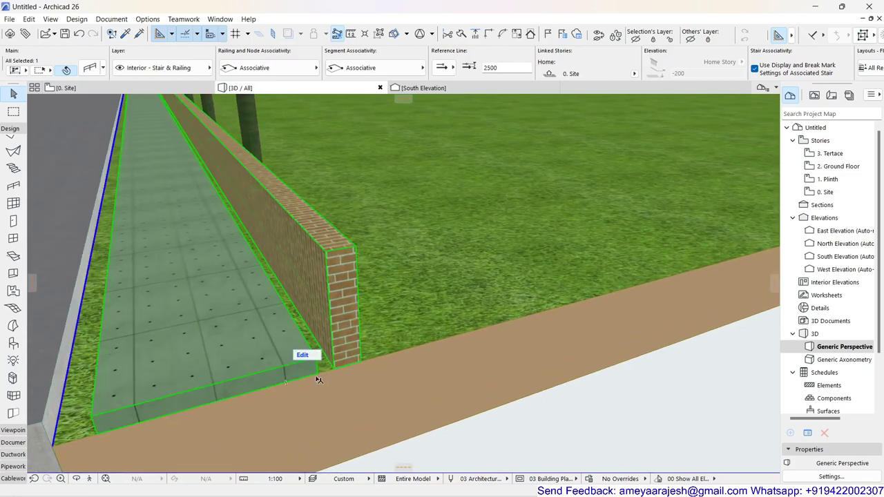
scroll(245, 363, "up", 3)
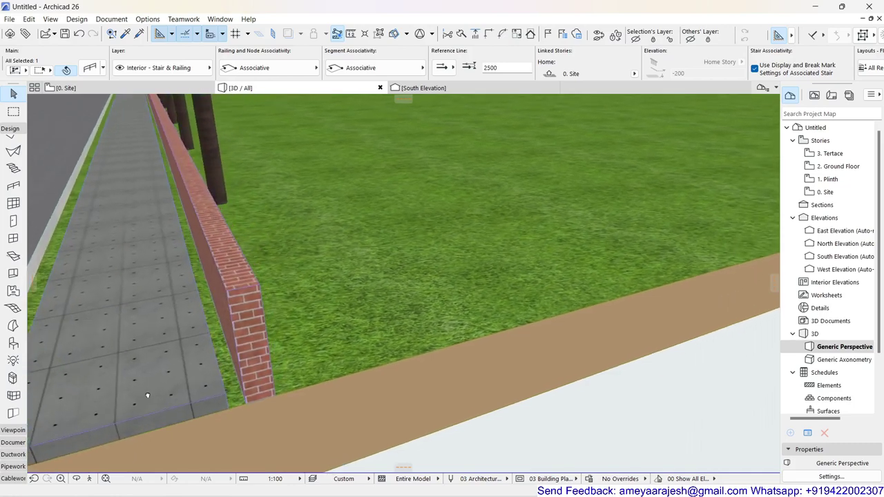
scroll(381, 383, "up", 2)
scroll(392, 360, "down", 3)
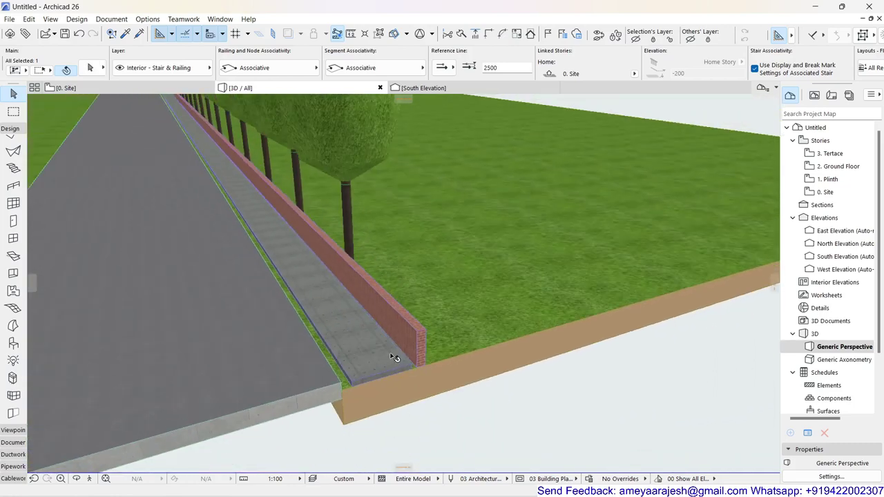
middle_click_drag(394, 357, 435, 339, "shift")
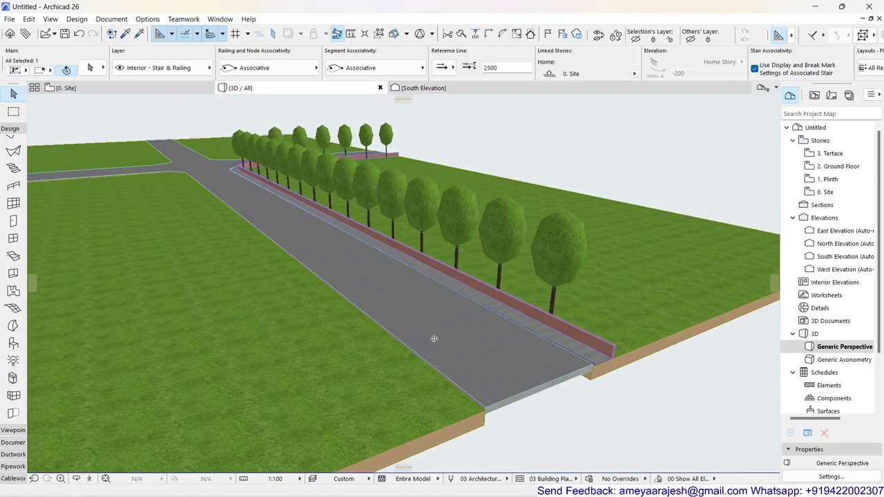
Go to the Site floor plan, select the tree railing and examine how its path, wall and trees are represented in 2D.
left_click(103, 93)
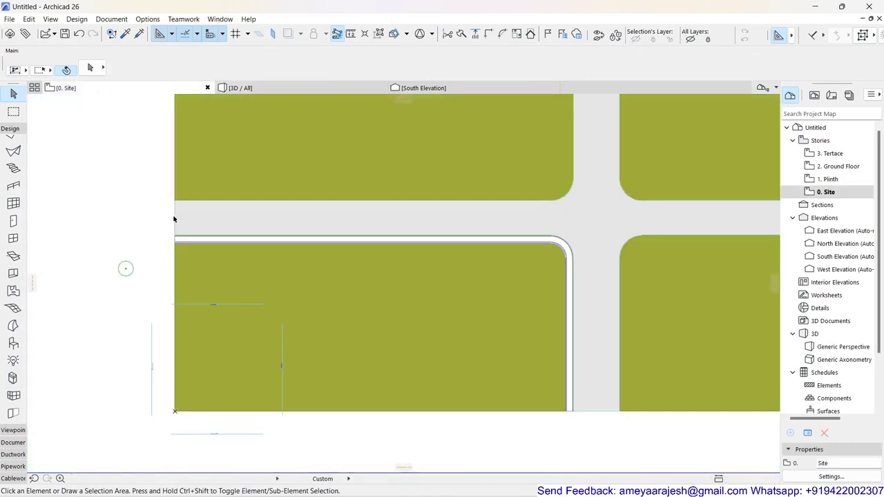
scroll(321, 247, "up", 4)
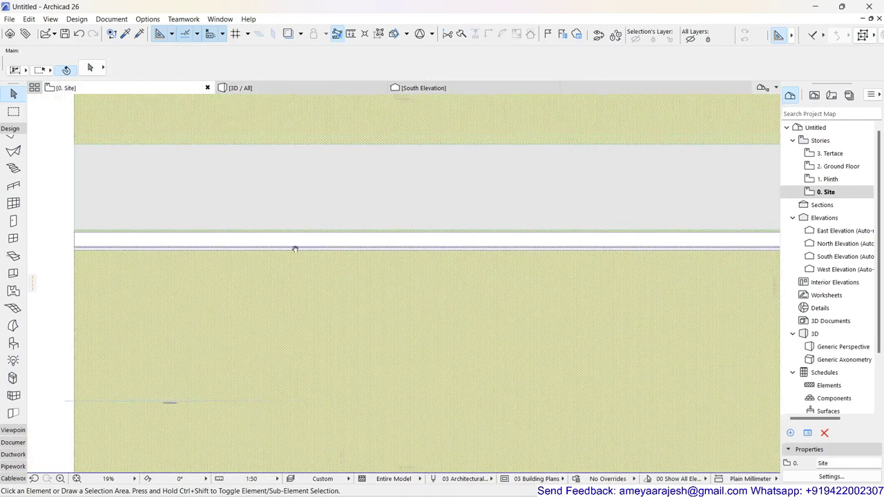
scroll(295, 249, "up", 6)
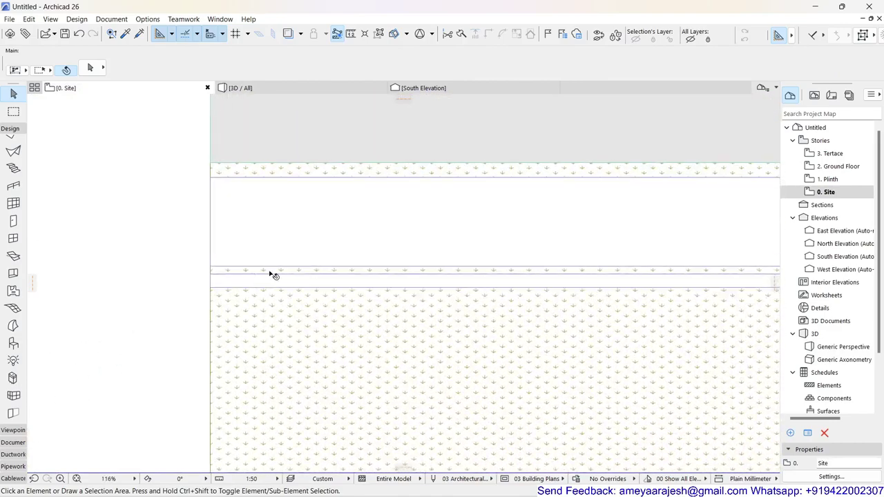
left_click(238, 239)
scroll(276, 273, "down", 3)
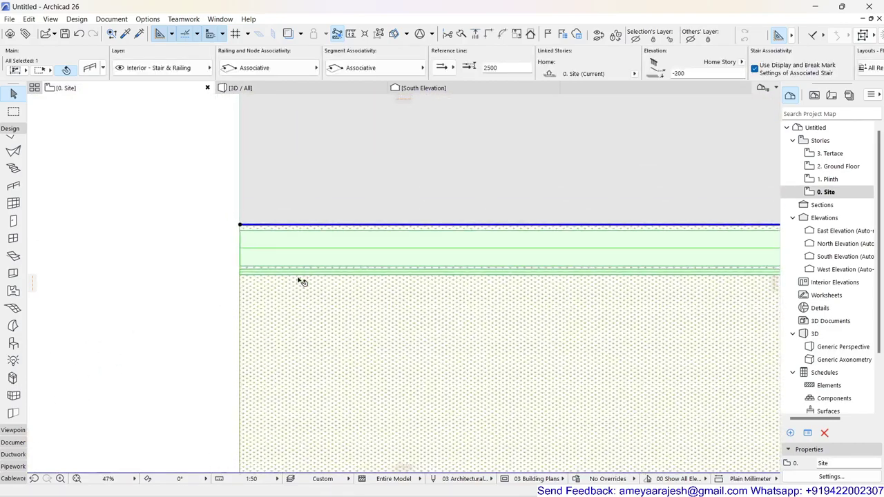
scroll(472, 292, "down", 1)
middle_click_drag(471, 292, 193, 288)
scroll(286, 302, "down", 4)
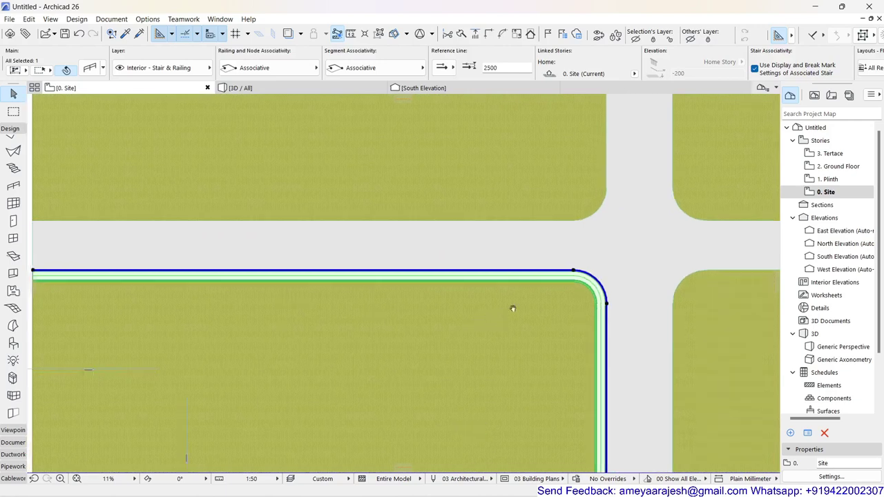
middle_click_drag(512, 309, 607, 268)
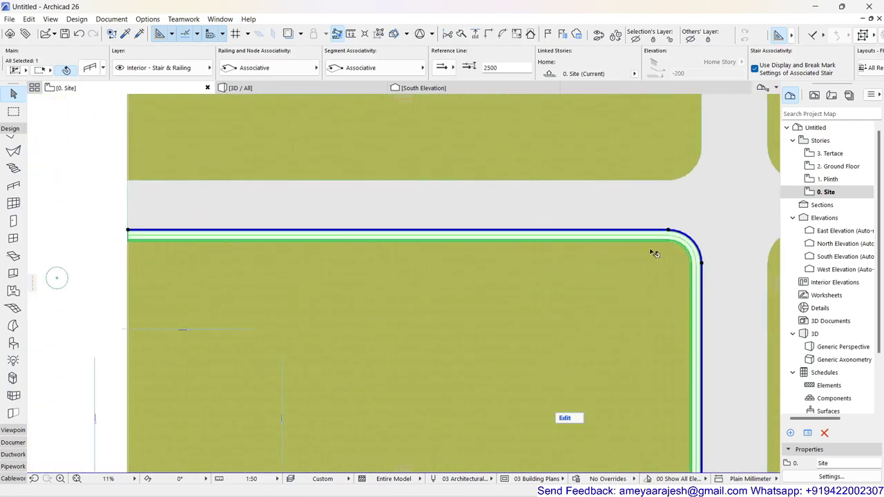
middle_click_drag(627, 373, 612, 316)
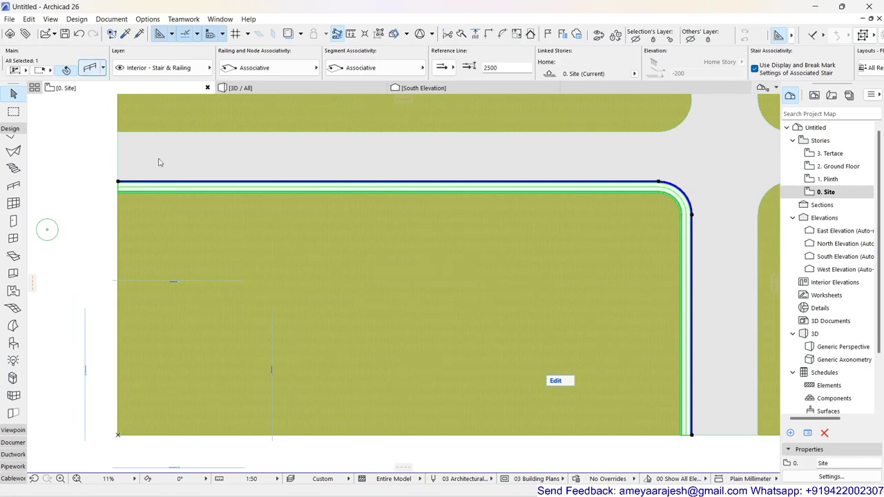
Check the Tree Cons 1 inner post's 2D preview in the railing settings, close them without changes and deselect the railing.
key("ctrl+t")
left_click(293, 127)
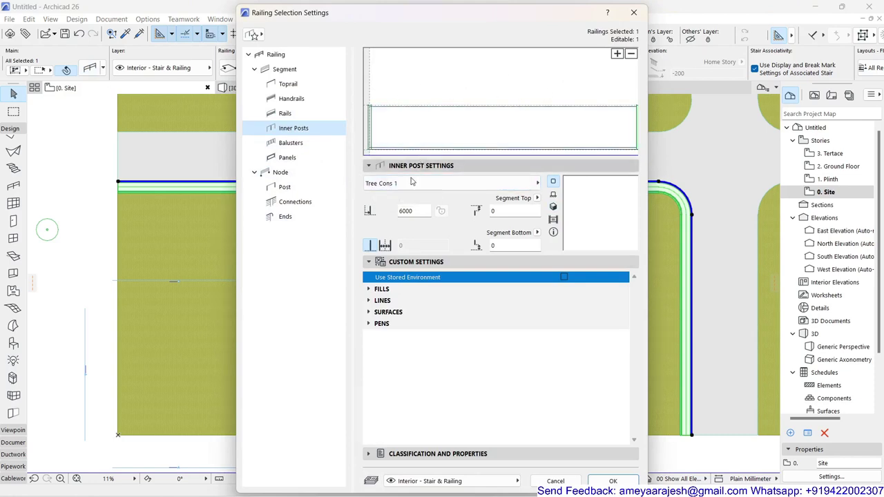
left_click(633, 12)
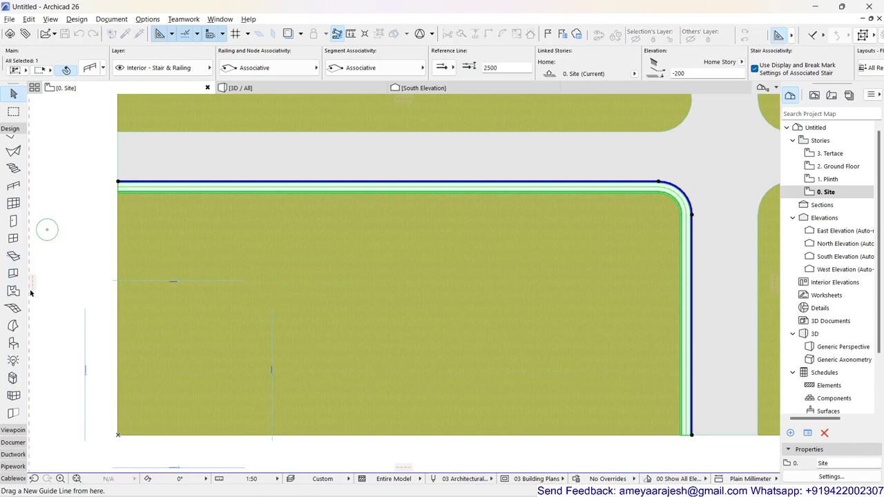
left_click(81, 221)
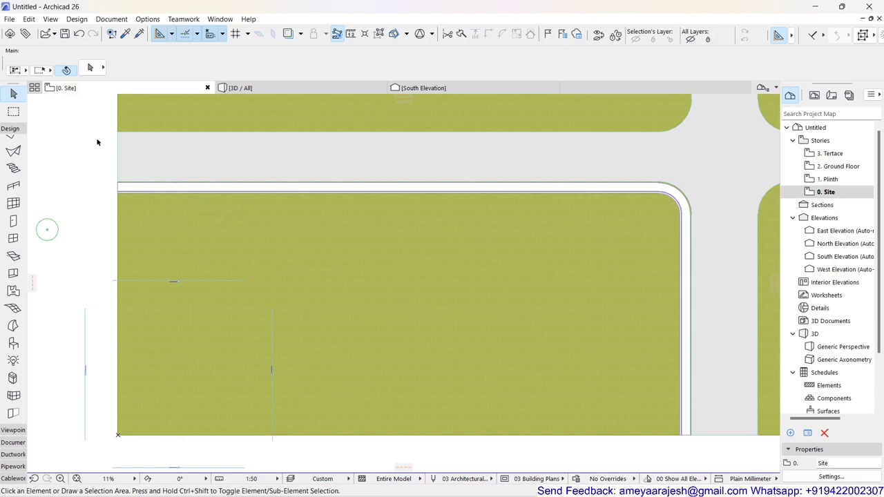
Open the Tree Cons 1.gsm object from the Embedded Library for editing and switch its preview to the 3D view.
left_click(9, 18)
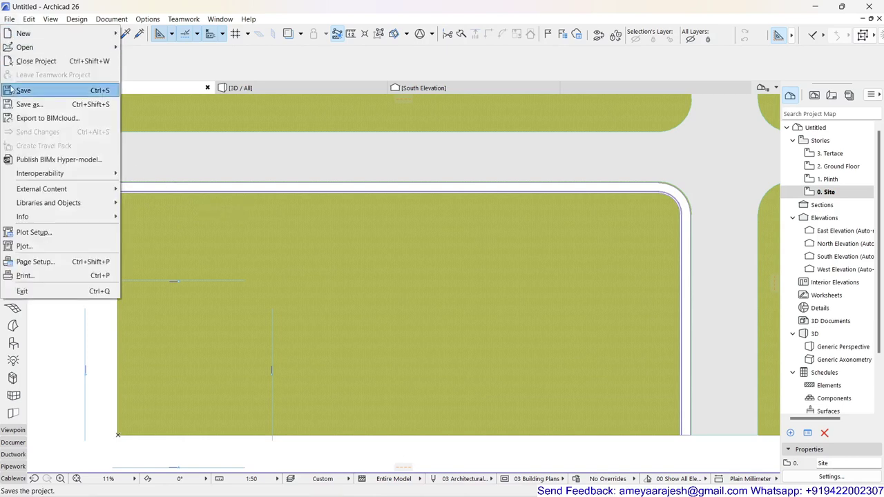
mouse_move(50, 203)
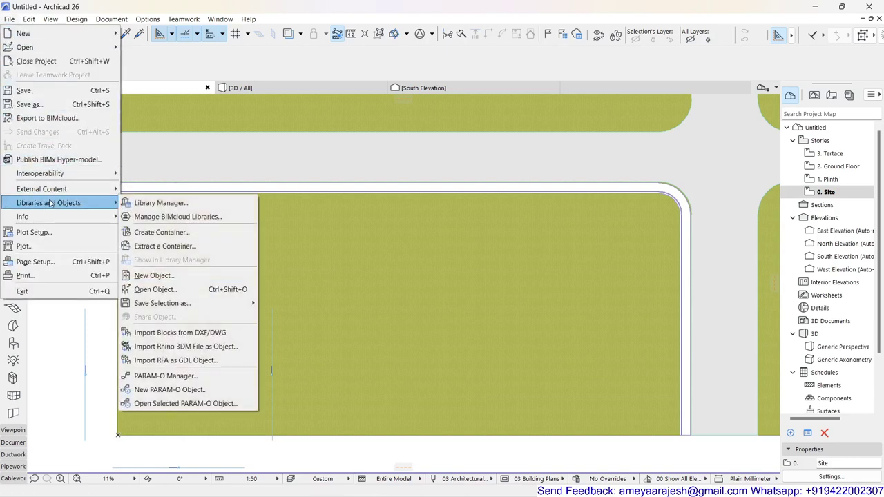
left_click(178, 290)
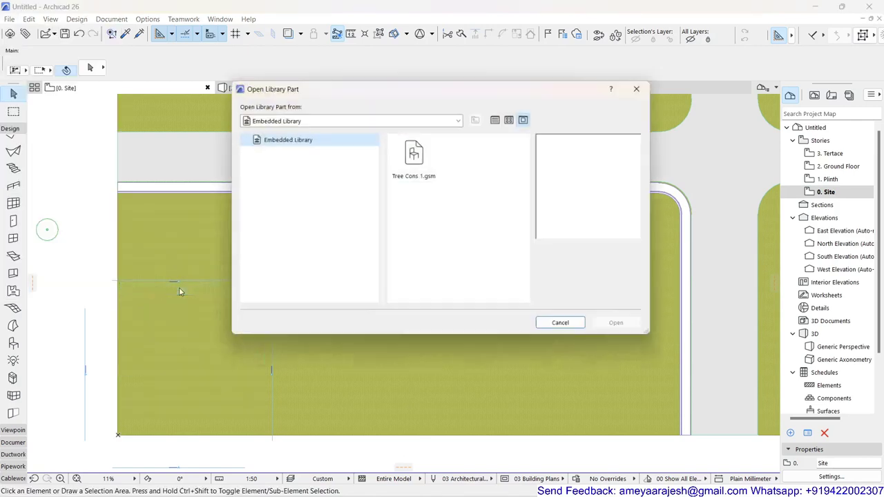
left_click(419, 159)
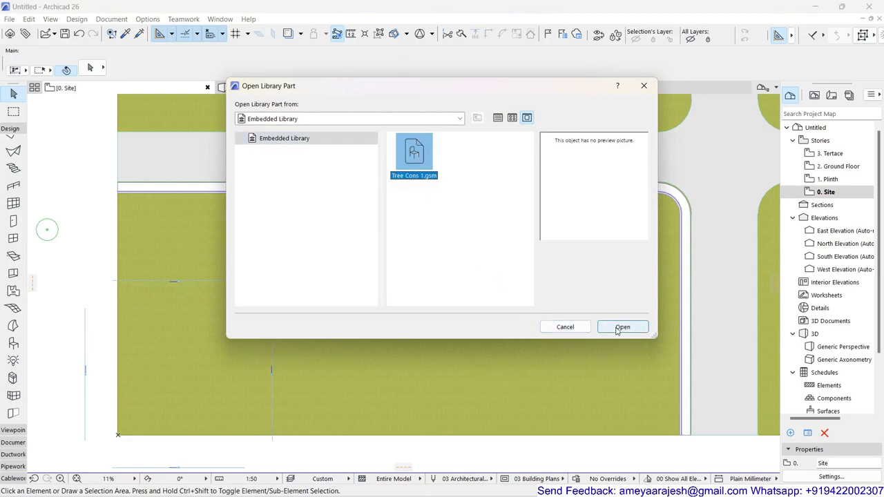
left_click(618, 328)
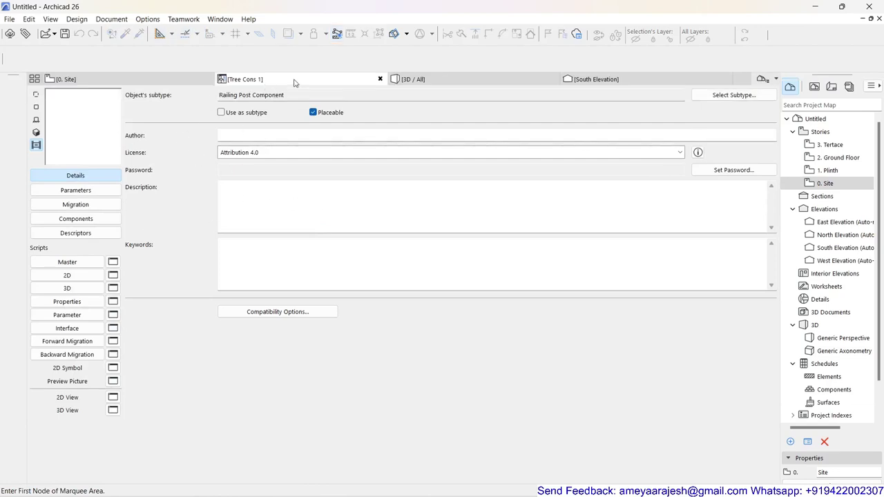
left_click(36, 119)
left_click(36, 132)
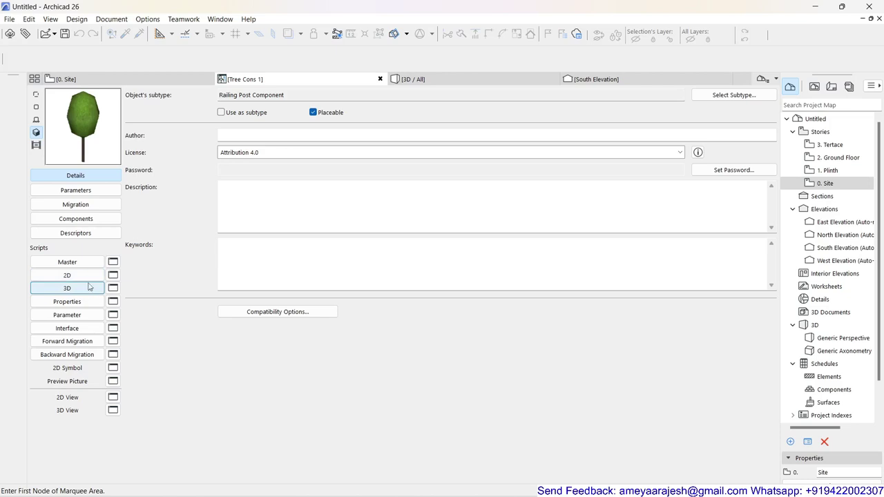
Check the tree object's 2D preview, open its 2D script, and consult the PROJECT2 syntax in the GDL Reference Guide PDF.
left_click(36, 121)
left_click(36, 109)
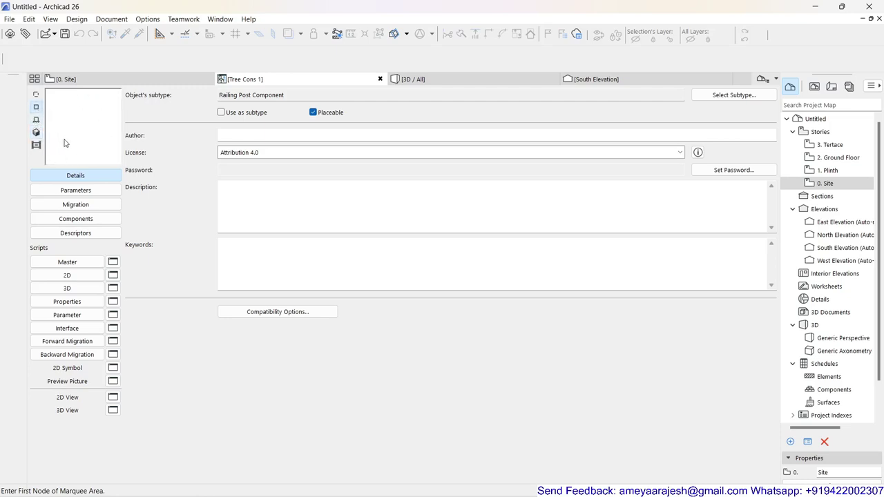
left_click(69, 275)
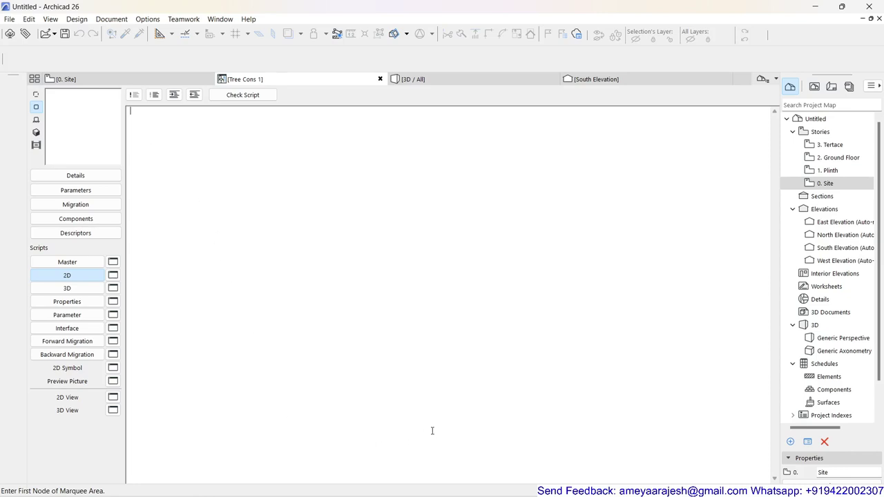
left_click(510, 483)
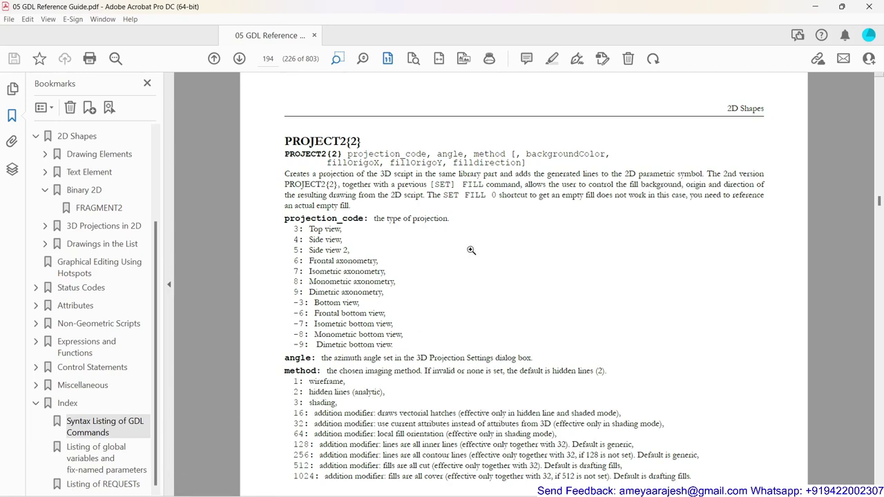
key("alt+Tab")
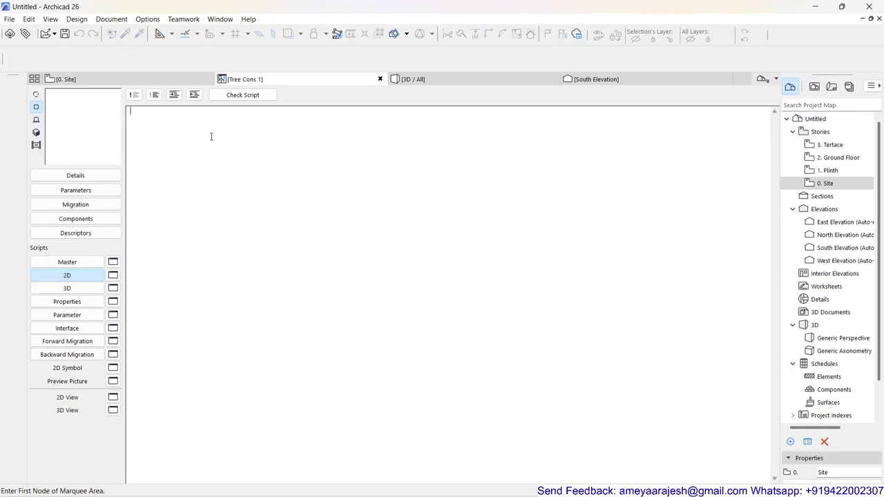
Enter "project2 3, 270, 2" in the 2D script, check the script, and preview the tree in 2D and elevation.
type("project2 3, 270, 2")
left_click(242, 94)
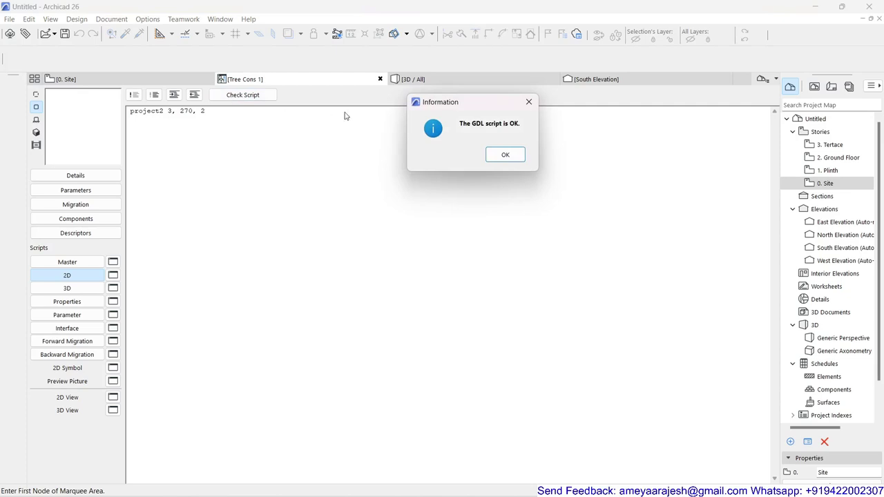
left_click(506, 154)
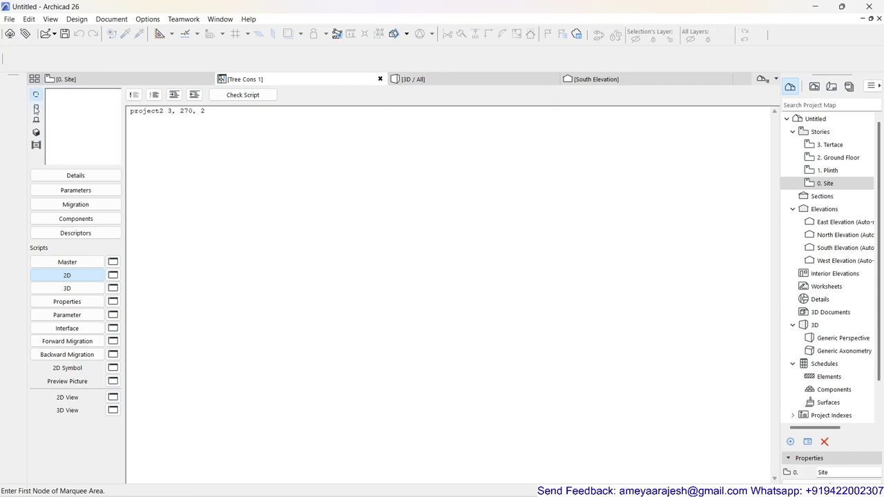
left_click(36, 106)
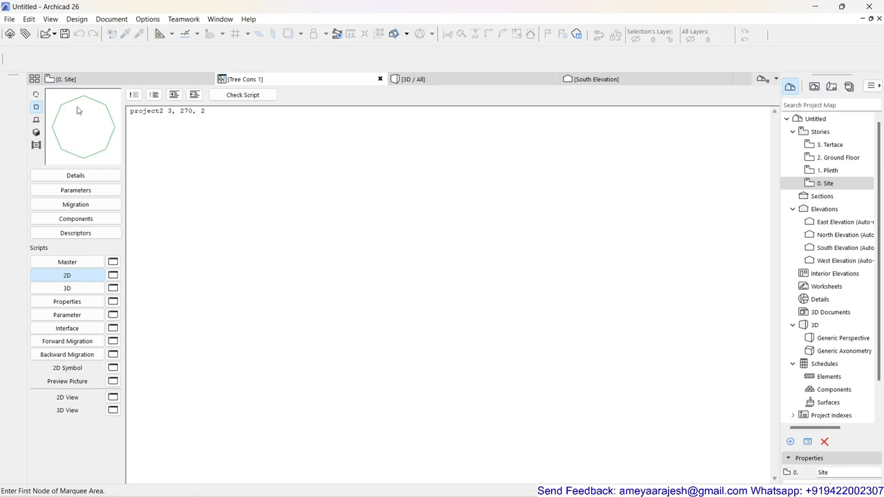
left_click(35, 123)
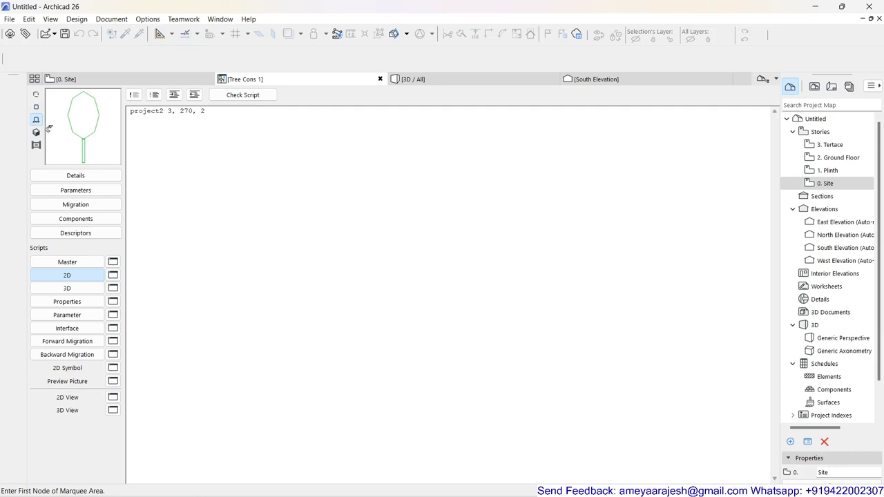
left_click(36, 107)
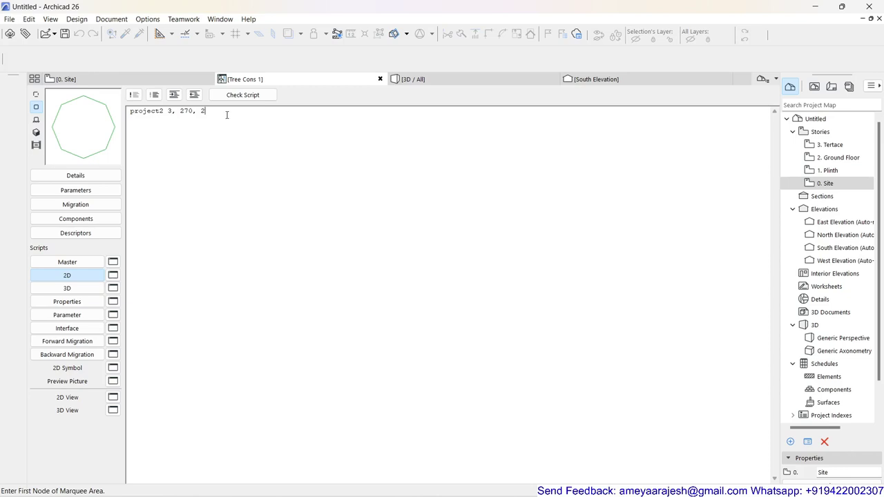
Add the line "circle2 0, 0, 0.25" to the 2D script for the trunk and refresh the 2D preview.
key("Return")
type("circle2 0, 0, 0.")
type("25")
left_click(38, 116)
left_click(36, 107)
Duplicate the circle2 line below the first with its radius set to 1, and refresh the 2D preview.
left_click_drag(206, 127, 127, 129)
key("ctrl+c")
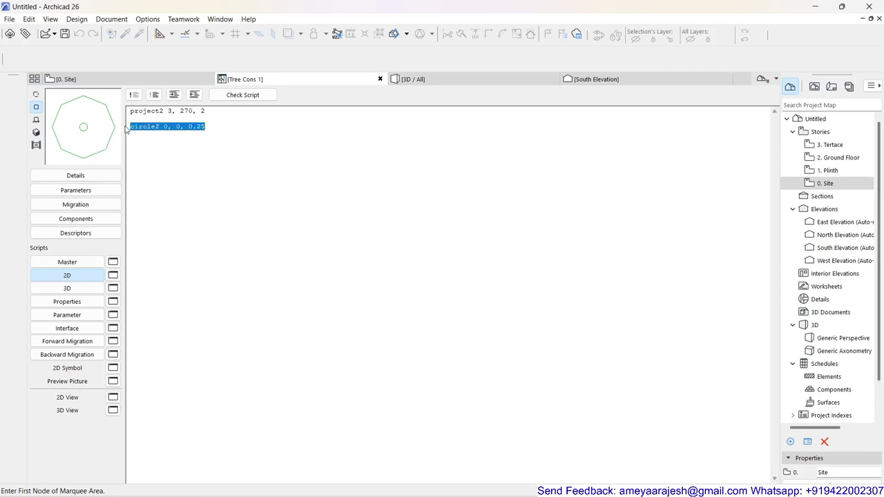
left_click(175, 146)
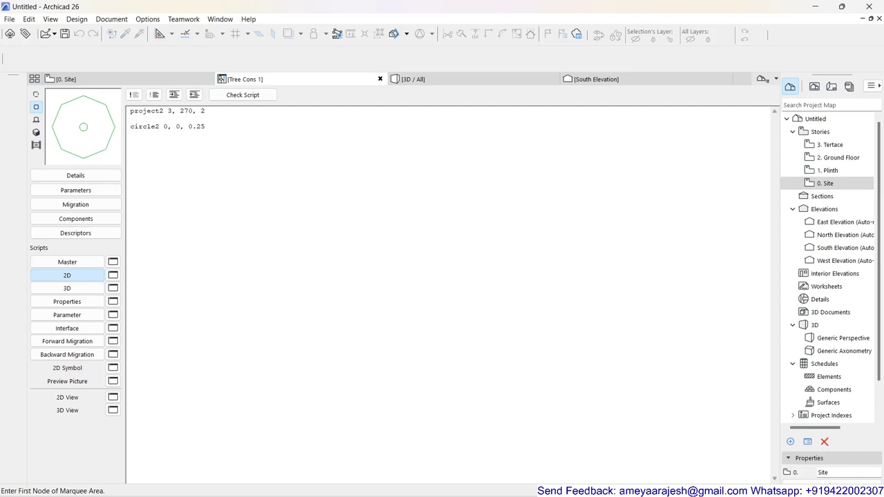
key("Return")
key("ctrl+v")
left_click_drag(188, 141, 205, 142)
type("1")
left_click(36, 120)
left_click(36, 108)
Try a radius of 4 for the second circle2 line and refresh the 2D preview.
double_click(191, 142)
type("4")
left_click(36, 118)
left_click(36, 107)
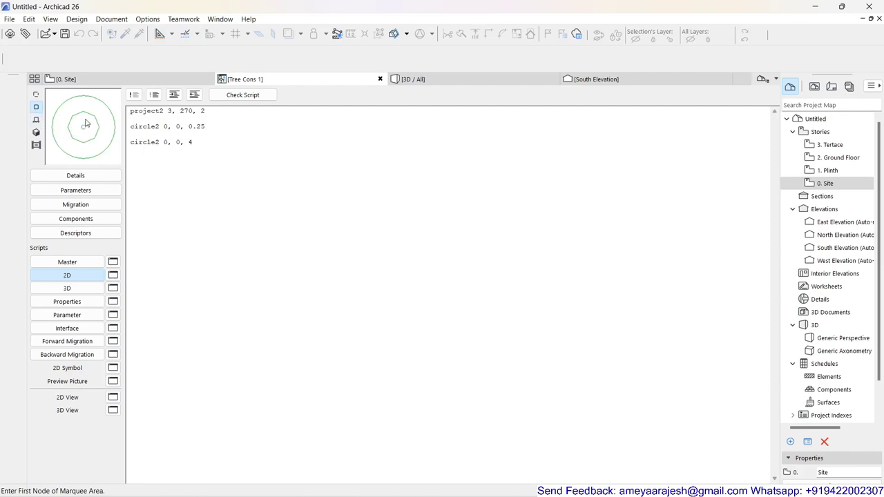
Set the second circle2 line's radius to 2, refresh the 2D preview, and highlight the project2 line.
double_click(189, 142)
type("2")
left_click(38, 118)
left_click(36, 107)
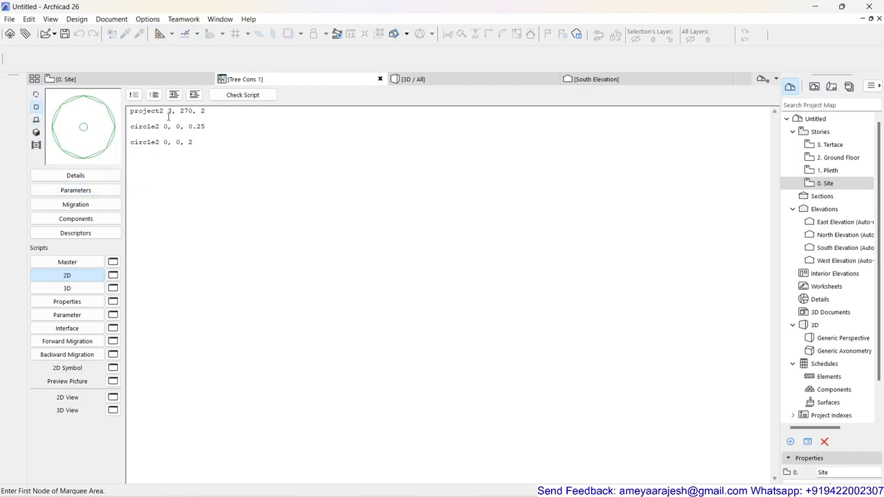
left_click_drag(214, 110, 119, 110)
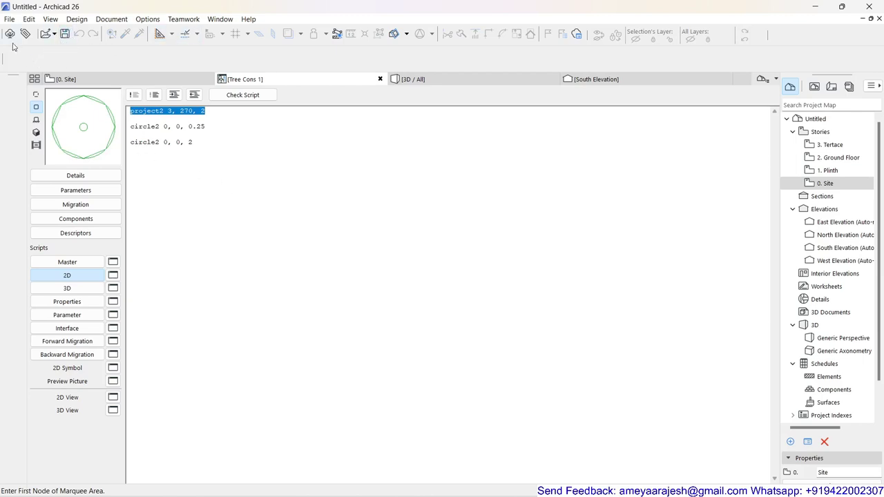
Return to the Site floor plan and examine the 2D symbols of the trees along the path.
left_click(66, 78)
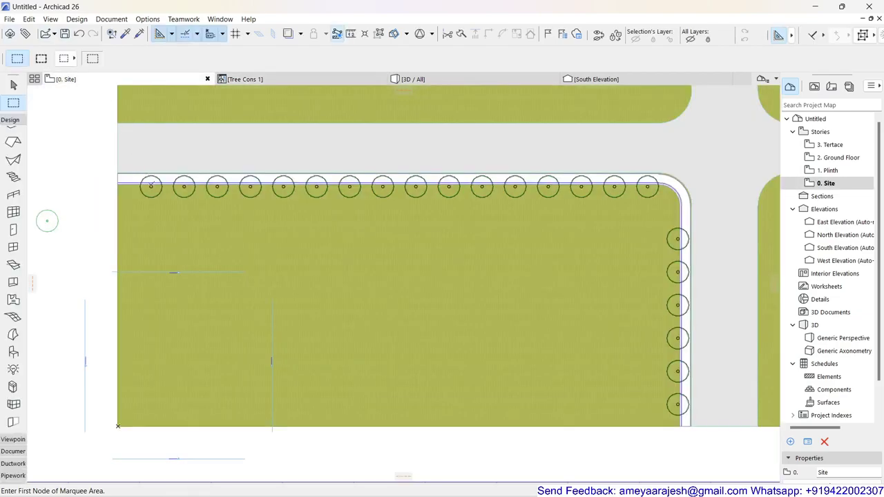
scroll(419, 204, "up", 5)
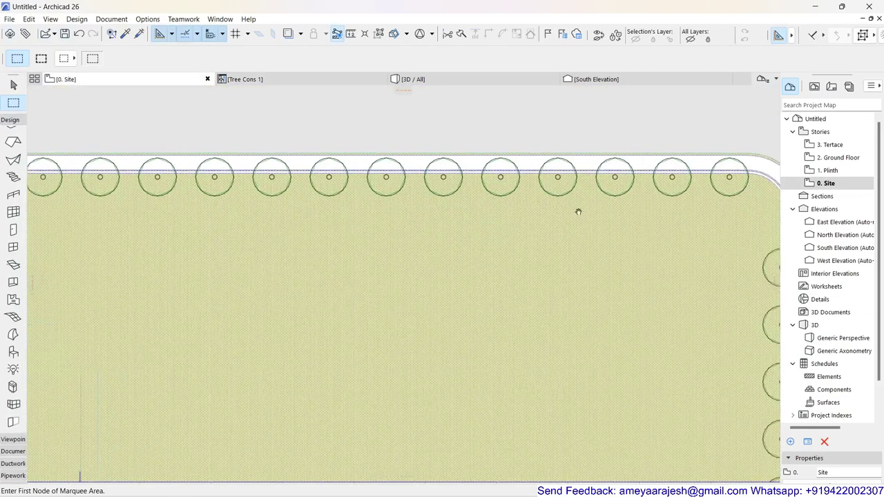
scroll(414, 242, "down", 4)
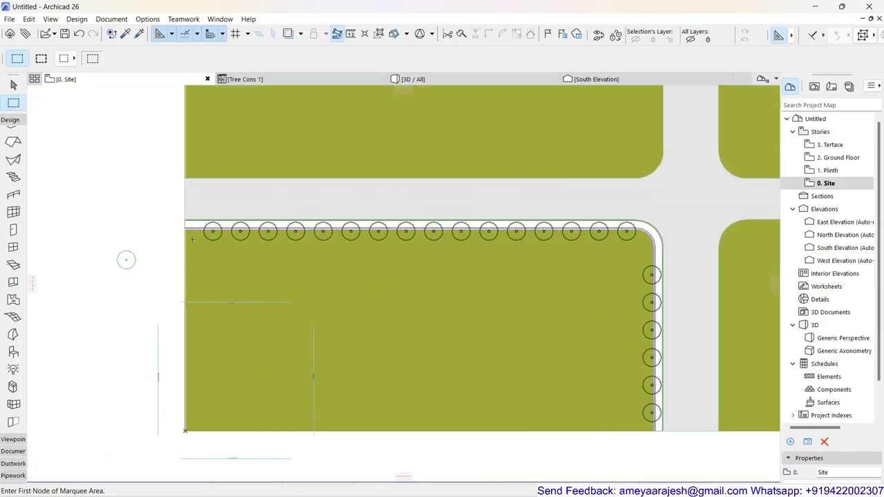
scroll(250, 247, "up", 3)
scroll(250, 246, "down", 3)
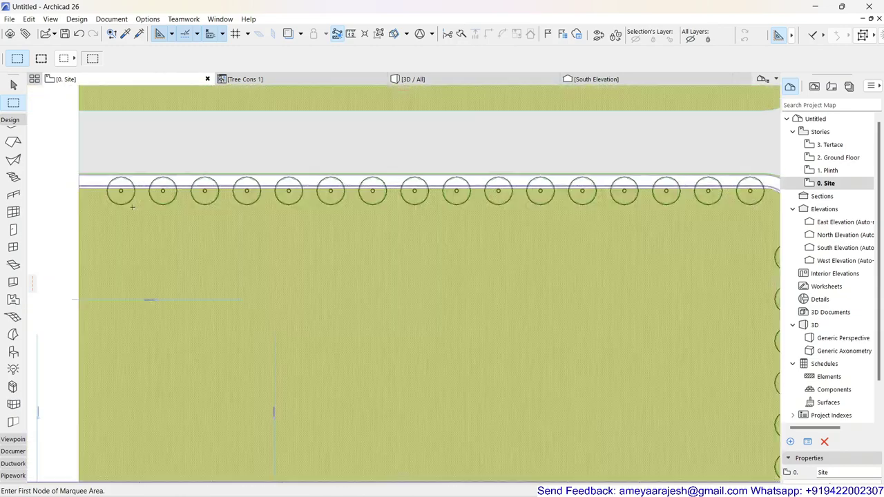
scroll(156, 194, "up", 1)
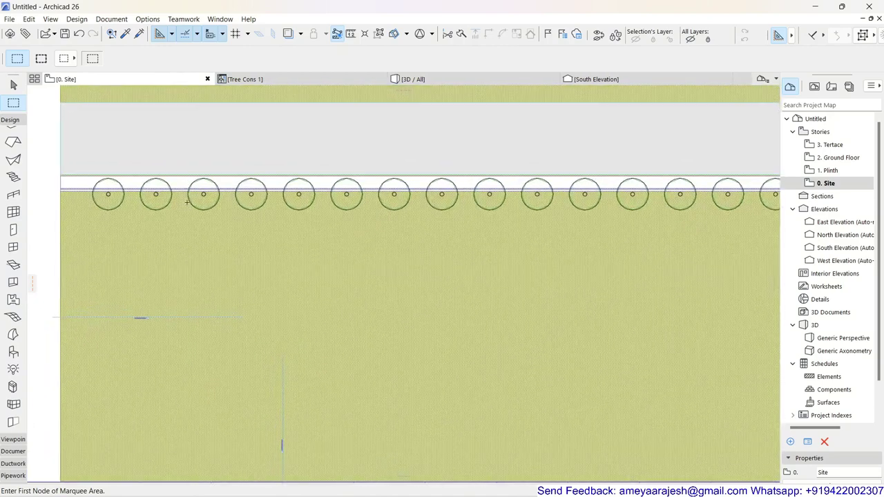
scroll(139, 233, "down", 1)
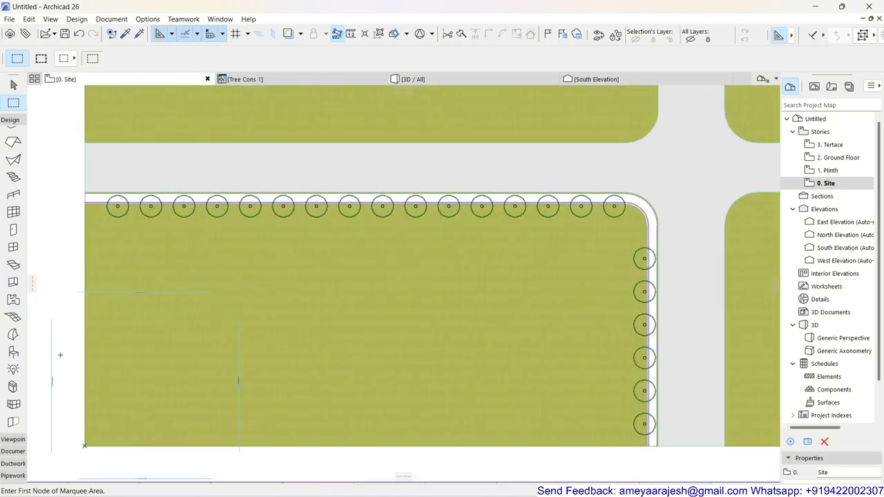
Choose Street Lamp 02 26 from Street Lamps 26 in the Lamp default settings and preview it in 3D and 2D.
double_click(13, 371)
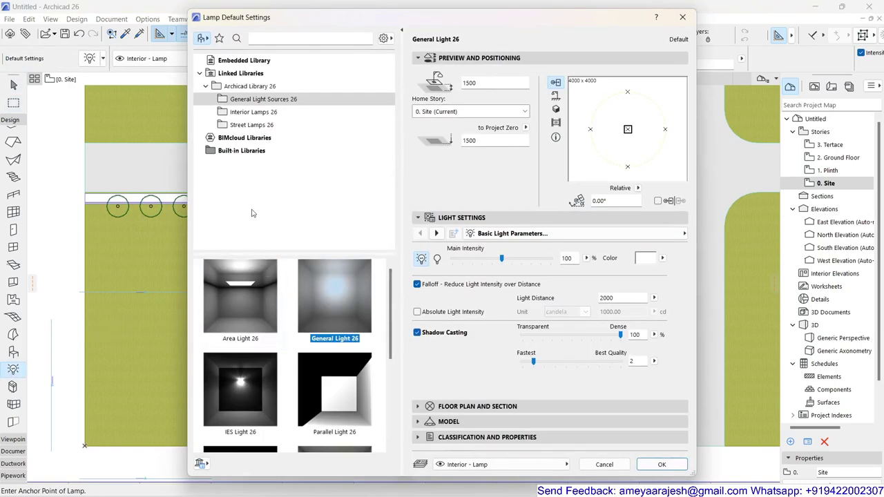
left_click(247, 126)
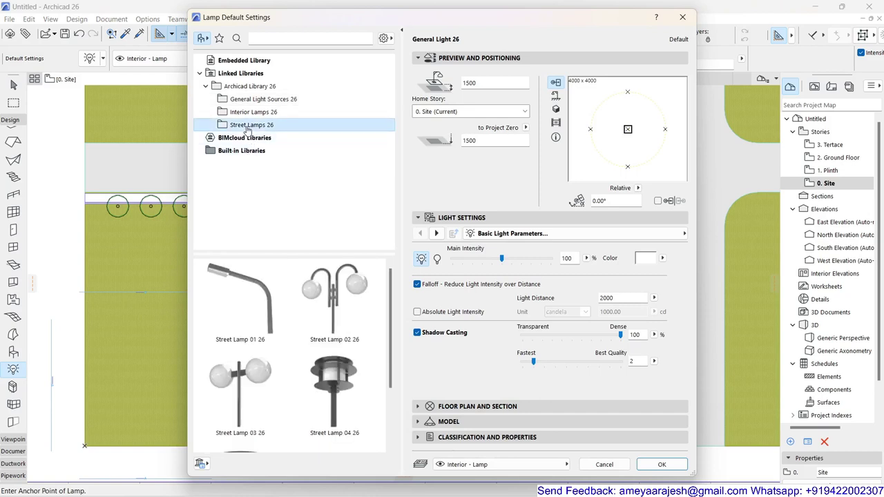
left_click(319, 306)
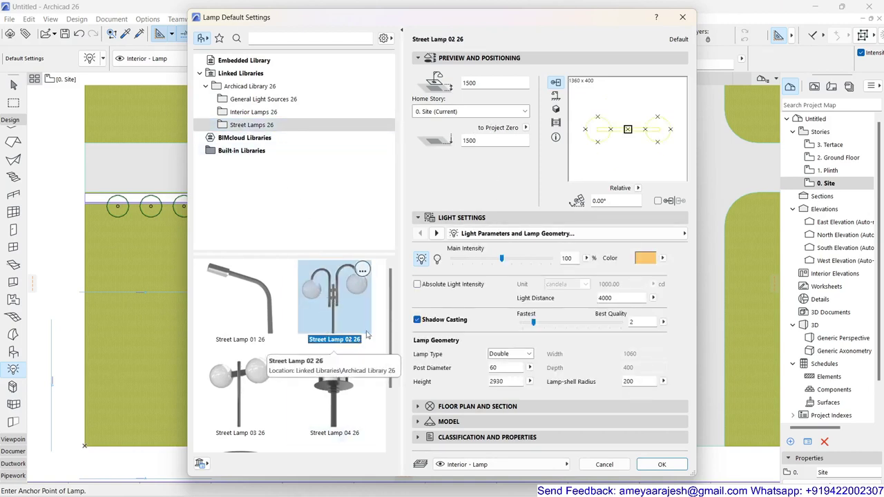
left_click(556, 109)
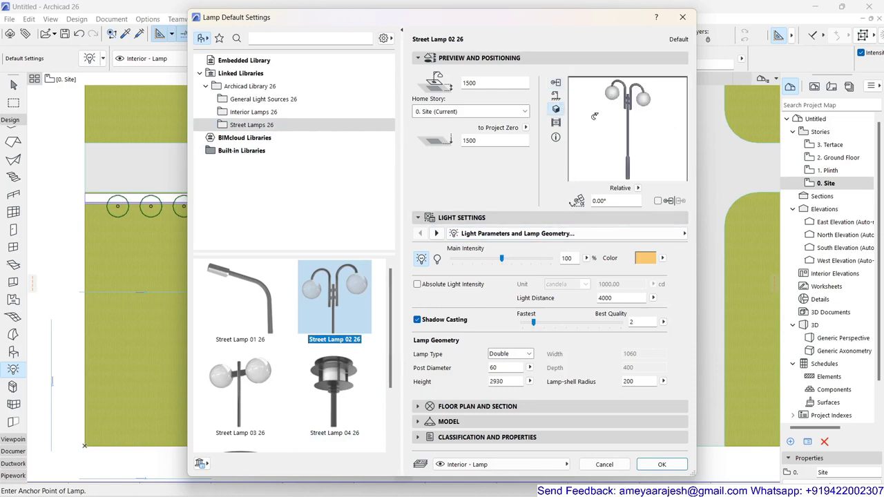
left_click(556, 82)
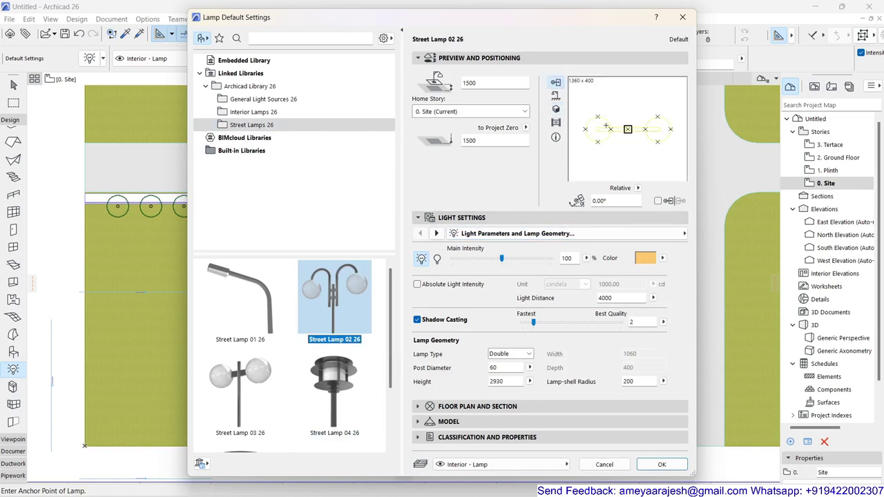
Set the lamp's contour pen to pen 1 (0.13 mm, General - Drafting) and its elevation to 0, and confirm the settings.
left_click(437, 233)
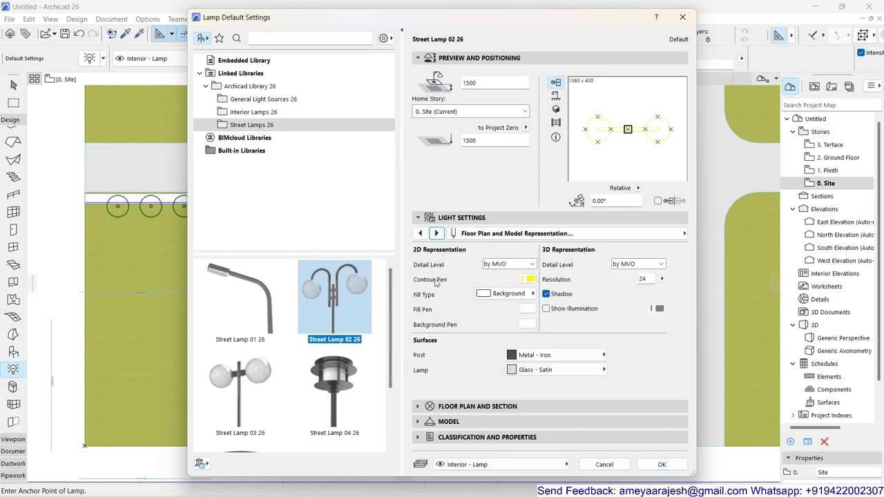
left_click(528, 279)
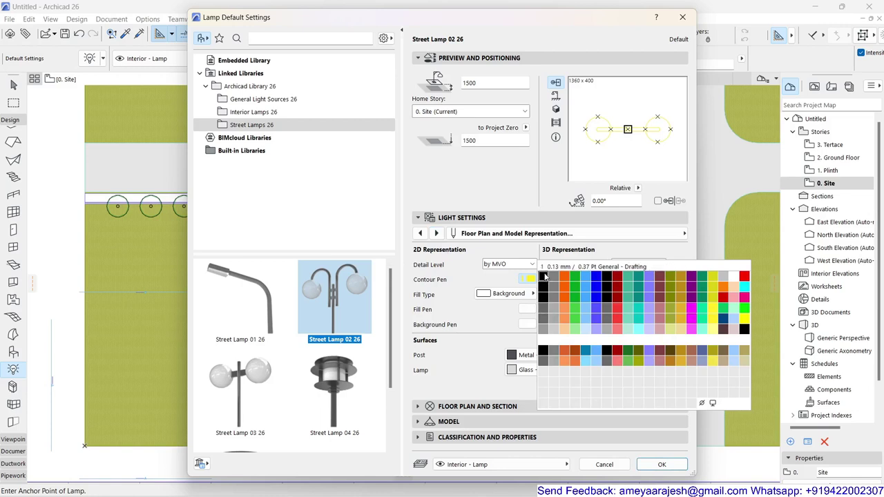
left_click(544, 279)
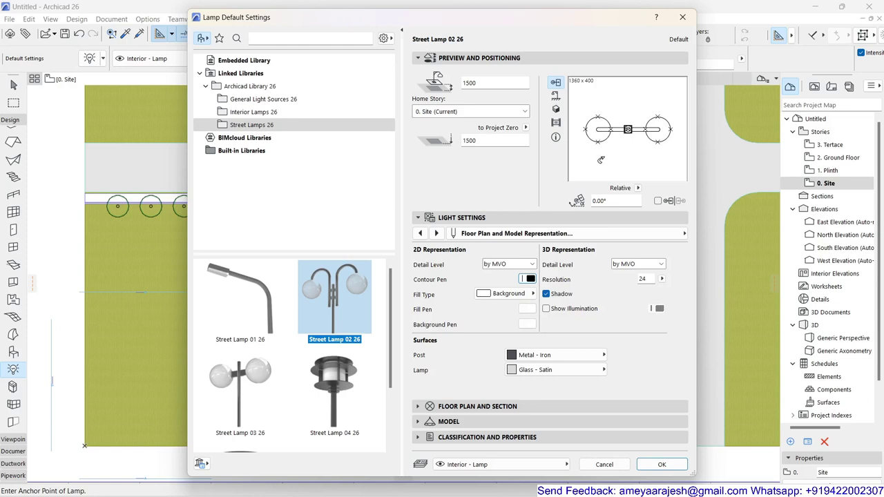
left_click(486, 83)
type("0")
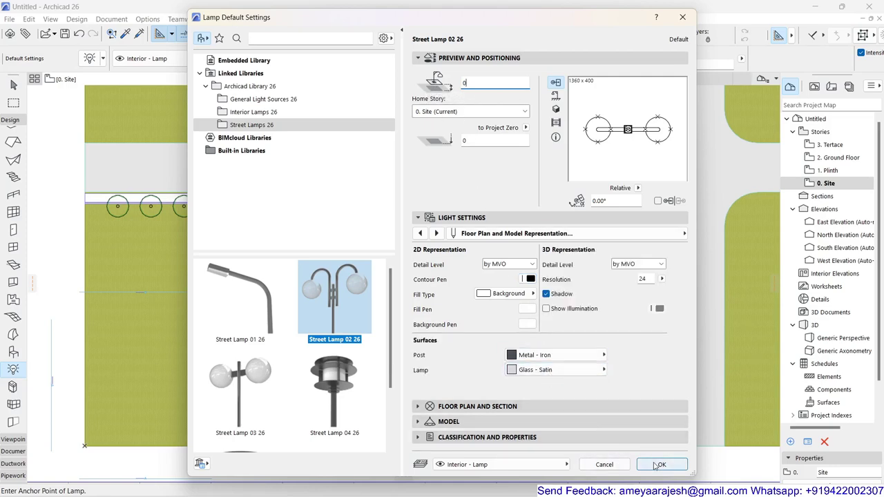
left_click(658, 464)
Place the street lamp outside the site, just above the standalone tree, and select it.
middle_click_drag(91, 212, 300, 251)
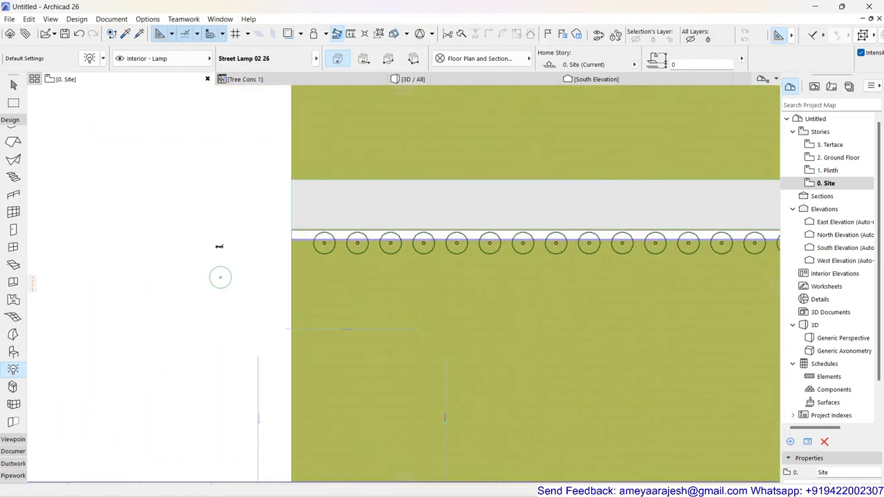
scroll(210, 247, "up", 5)
scroll(215, 250, "up", 2)
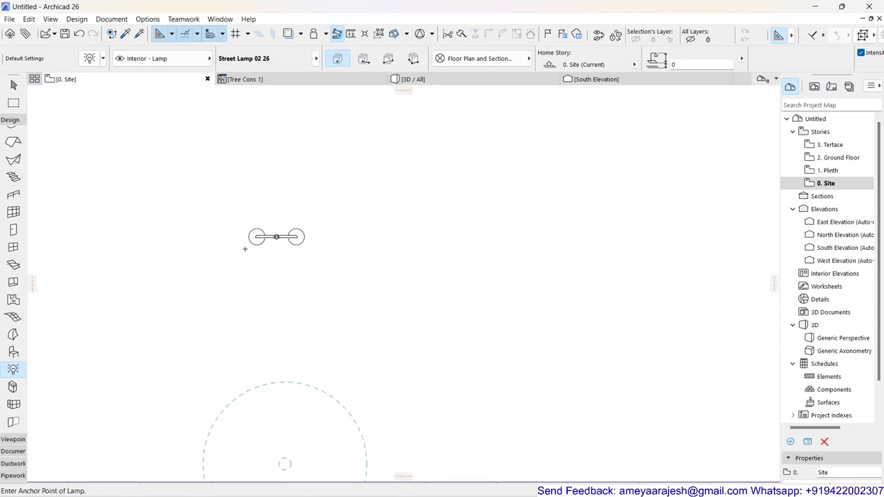
left_click(17, 88)
left_click(285, 240)
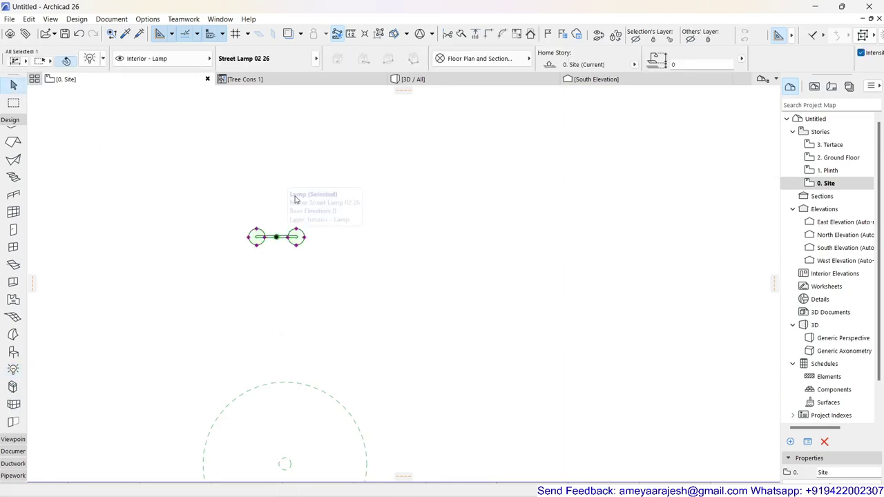
Switch to the 3D view and examine the placed street lamp beside the site.
left_click(444, 81)
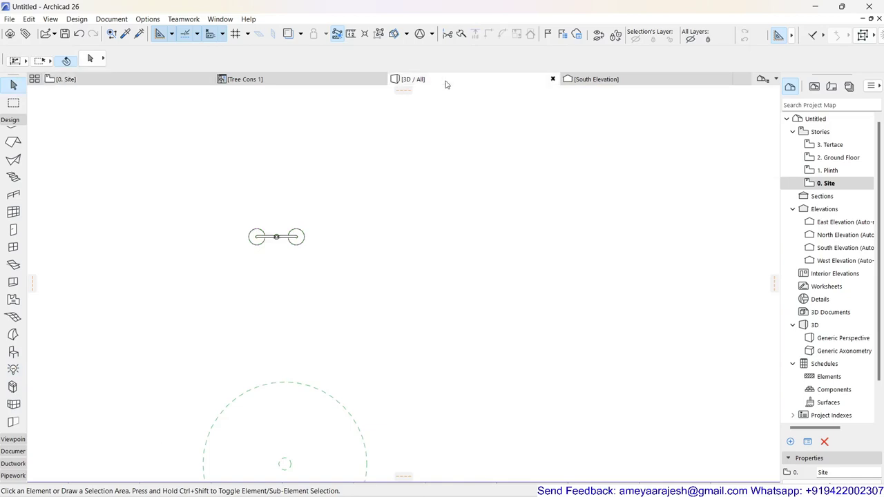
scroll(515, 324, "down", 3)
scroll(310, 278, "up", 10)
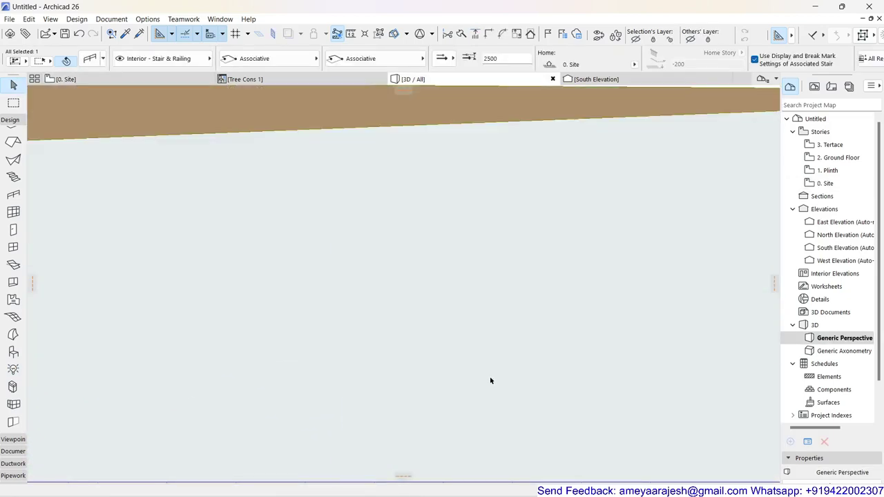
scroll(488, 377, "down", 5)
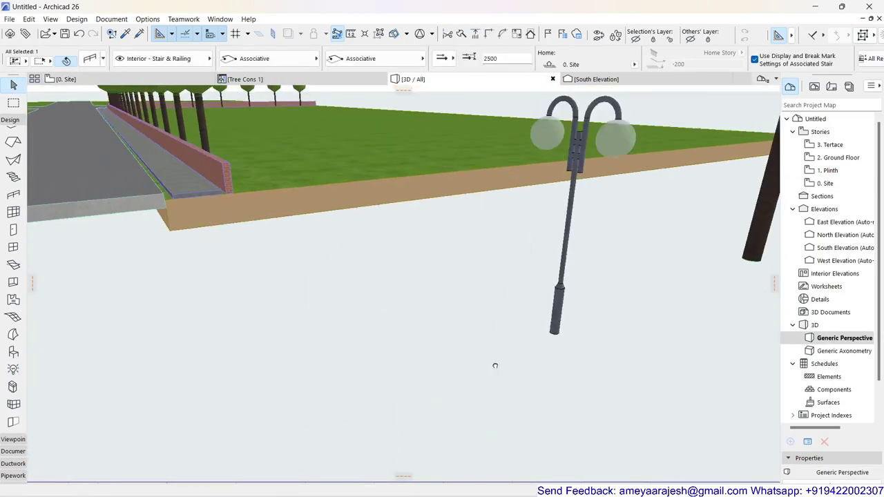
Set the placed street lamp's height to 3000 mm in its geometry parameters and confirm the settings.
scroll(491, 366, "up", 5)
scroll(552, 297, "down", 5)
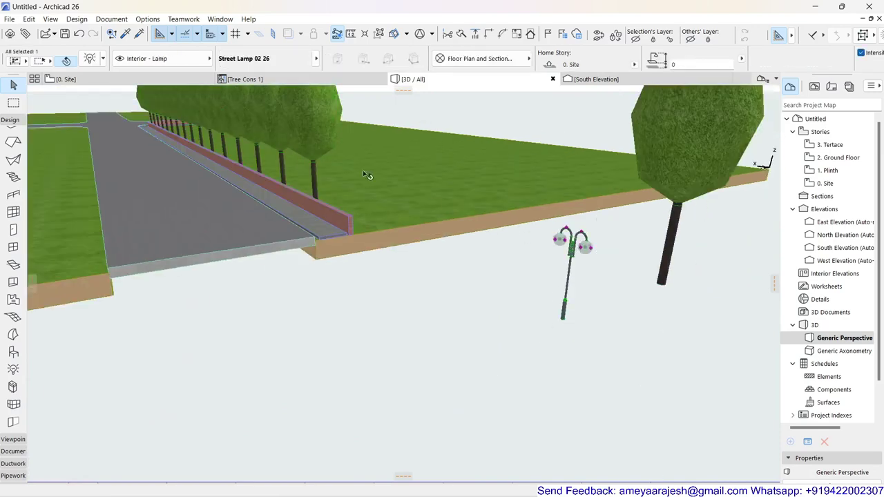
left_click(89, 59)
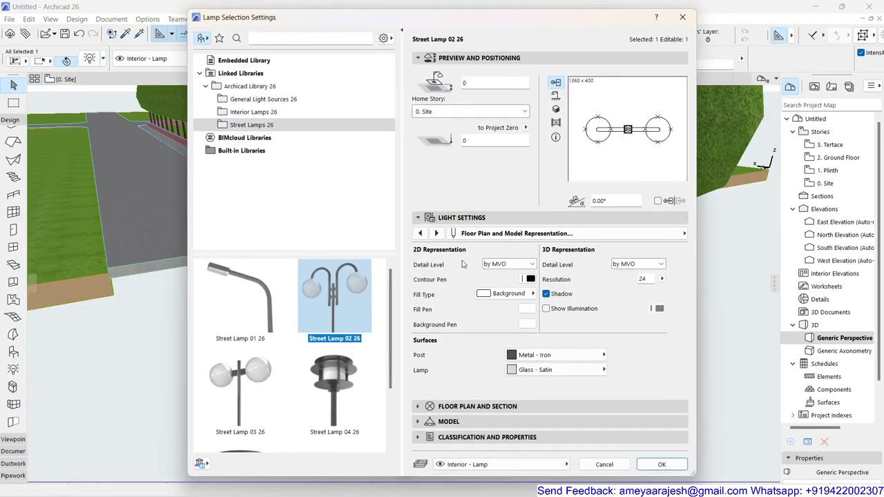
left_click(419, 233)
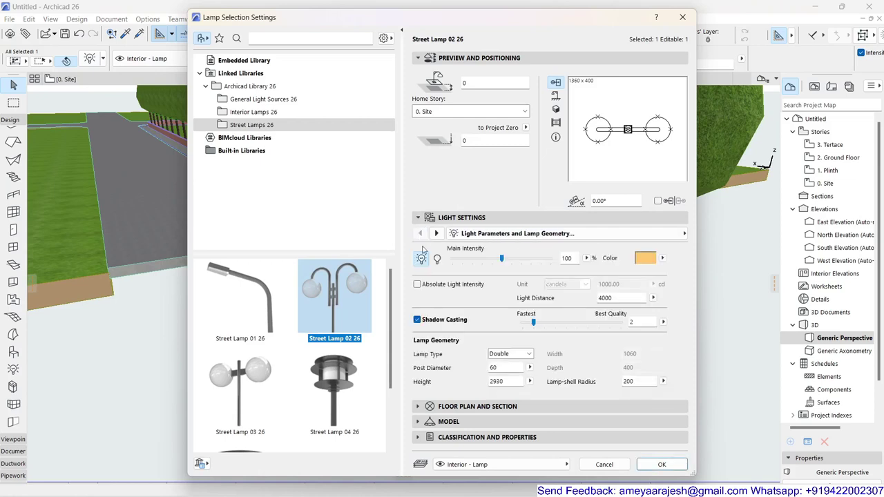
left_click(509, 382)
type("3000")
key("Return")
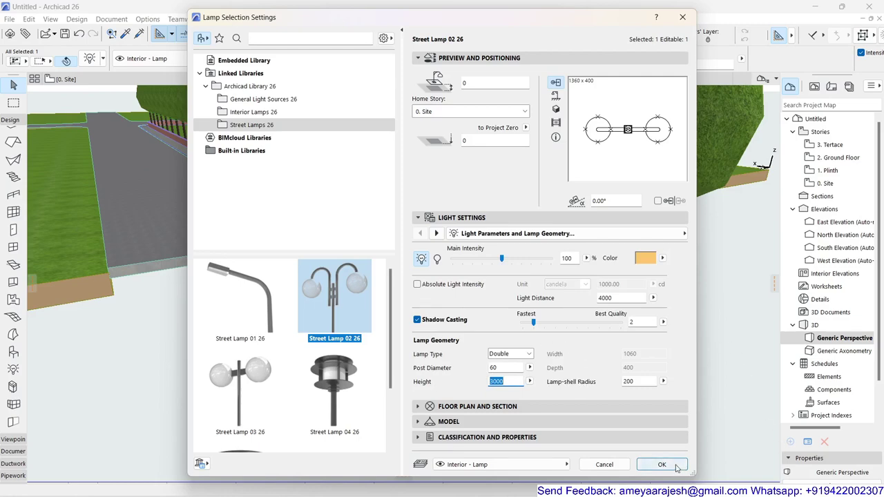
left_click(661, 465)
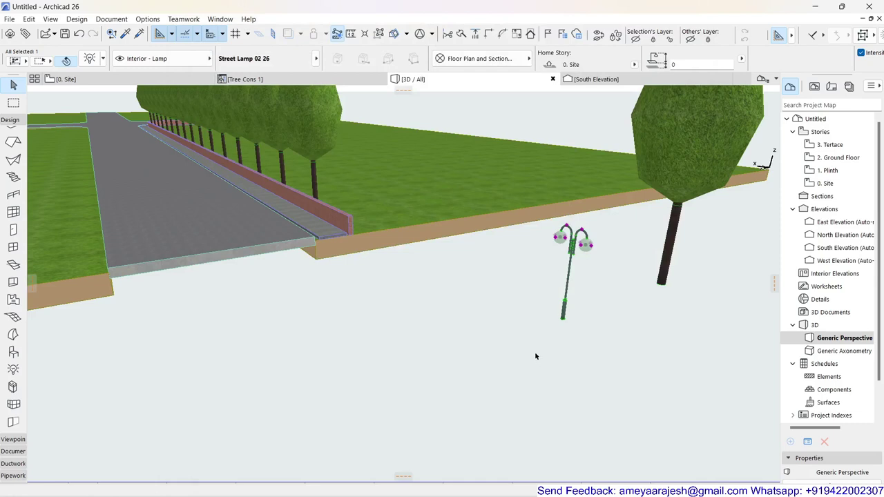
On the Site floor plan, save the selected street lamp as a railing post named Lamp Post 1 in the Embedded Library, accepting its basic settings.
left_click(104, 79)
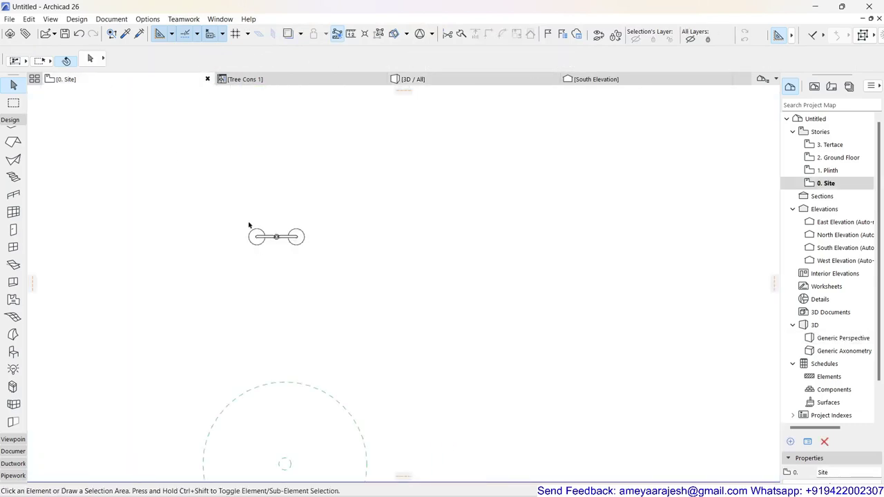
left_click(269, 239)
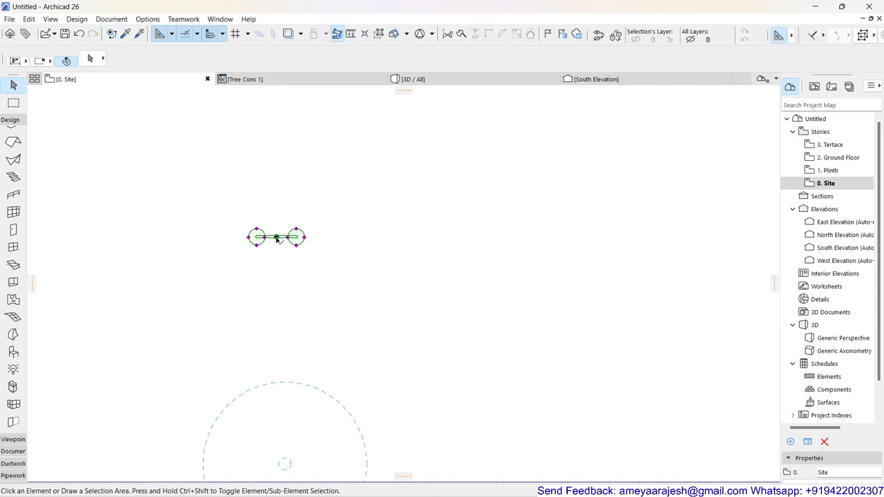
left_click(10, 19)
mouse_move(58, 206)
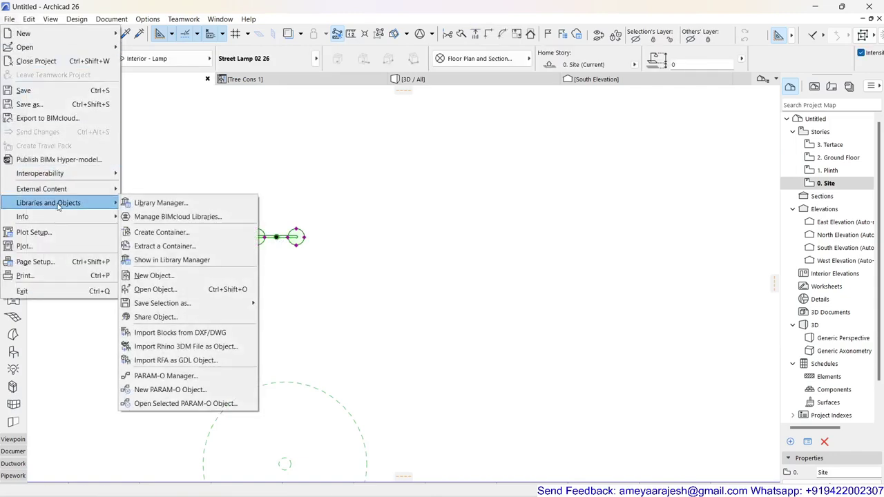
mouse_move(196, 304)
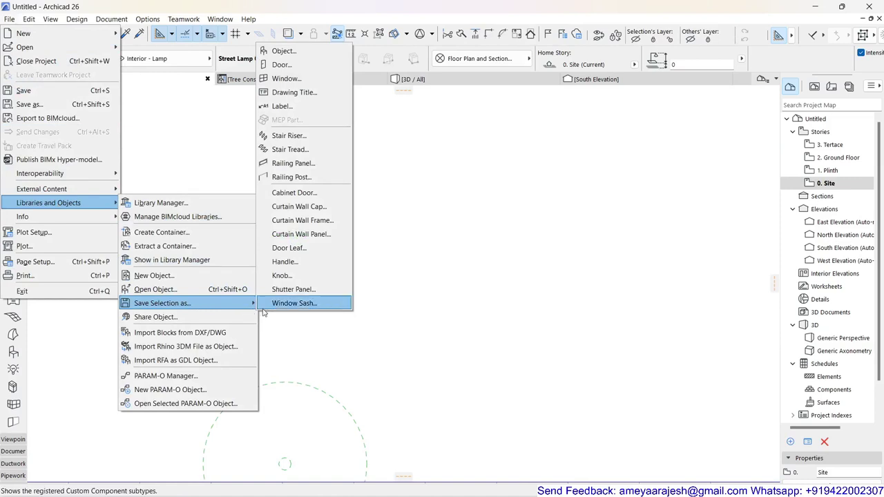
left_click(313, 178)
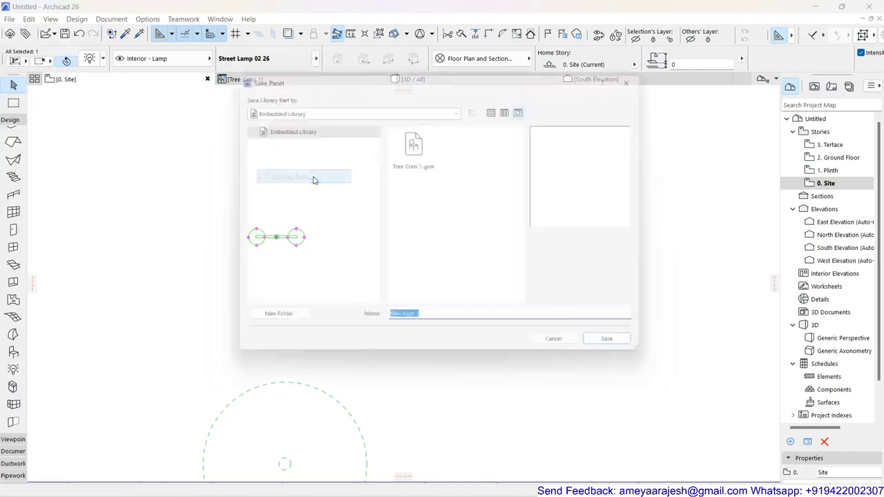
double_click(395, 323)
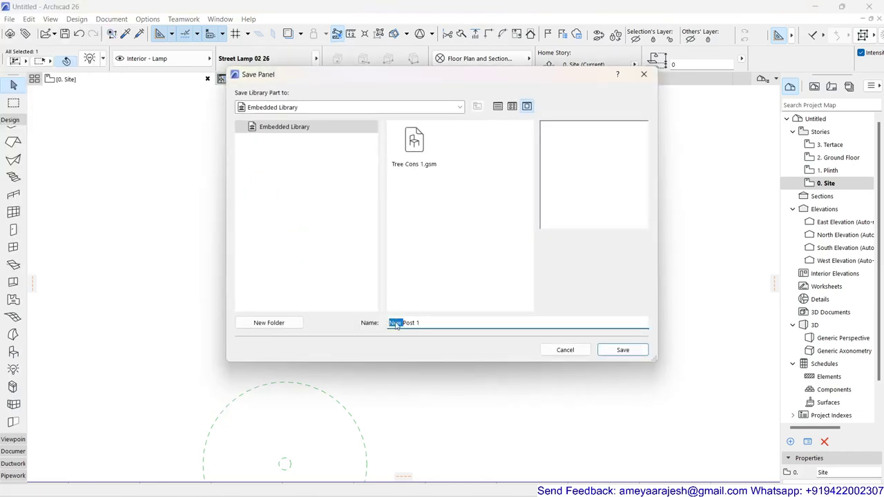
type("Lamp")
left_click(621, 350)
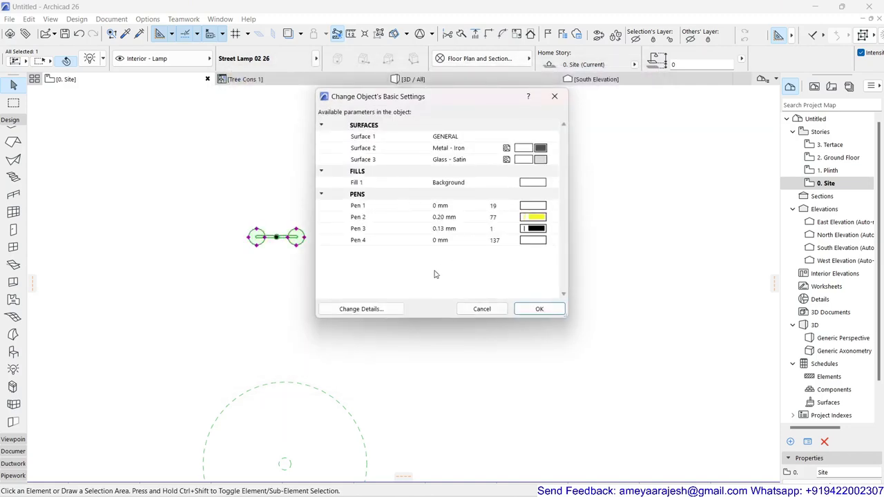
left_click(541, 309)
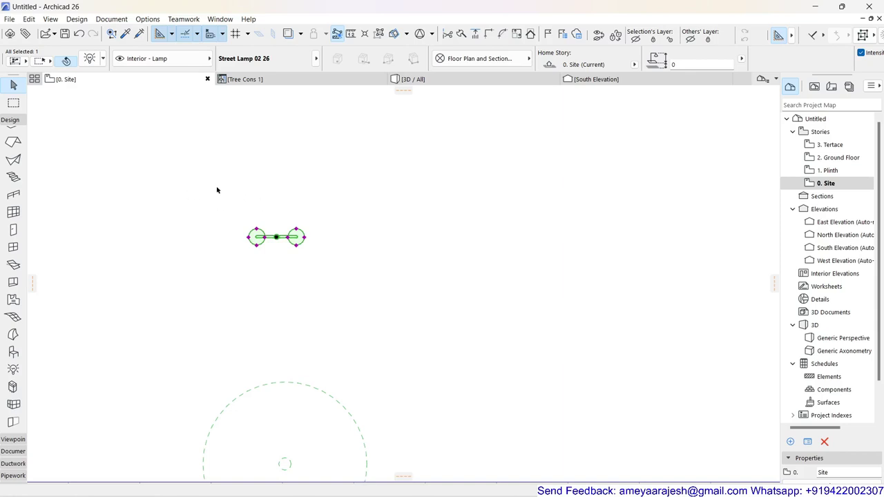
Open the settings of the railing carrying the tree row and add a second inner post in the middle of the segment pattern.
scroll(170, 225, "down", 3)
scroll(347, 252, "down", 2)
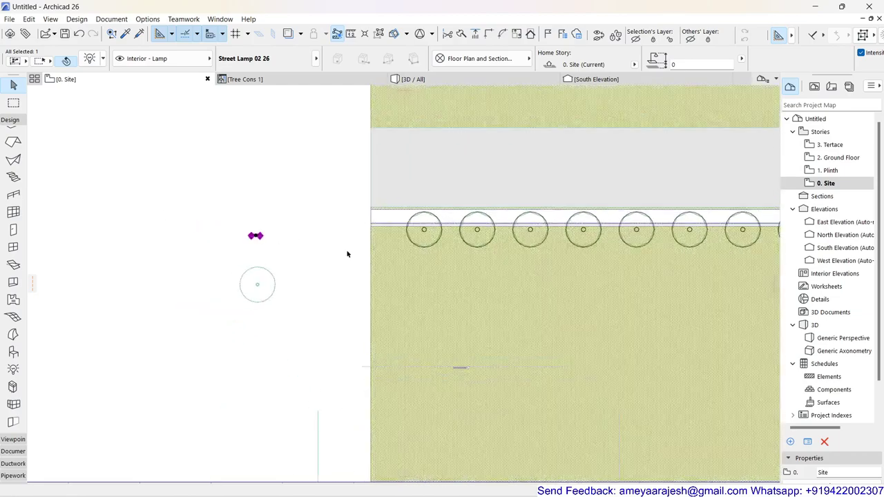
middle_click_drag(347, 253, 241, 251)
scroll(271, 232, "up", 2)
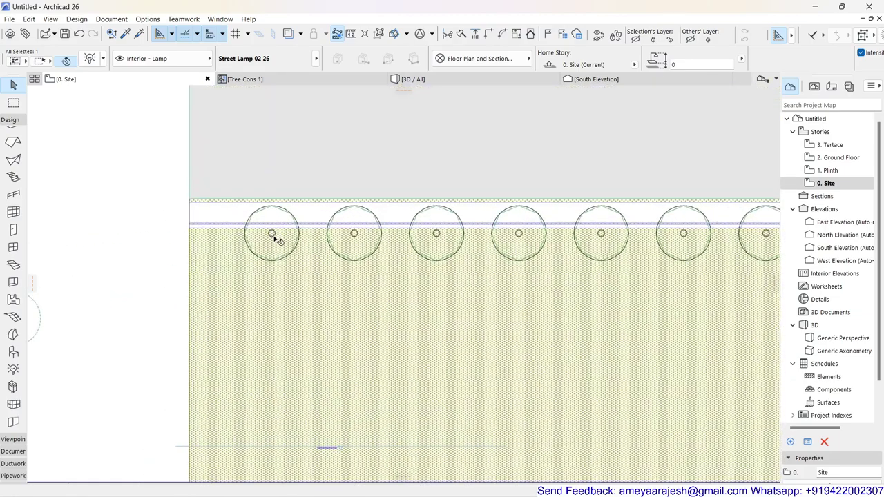
left_click(271, 232)
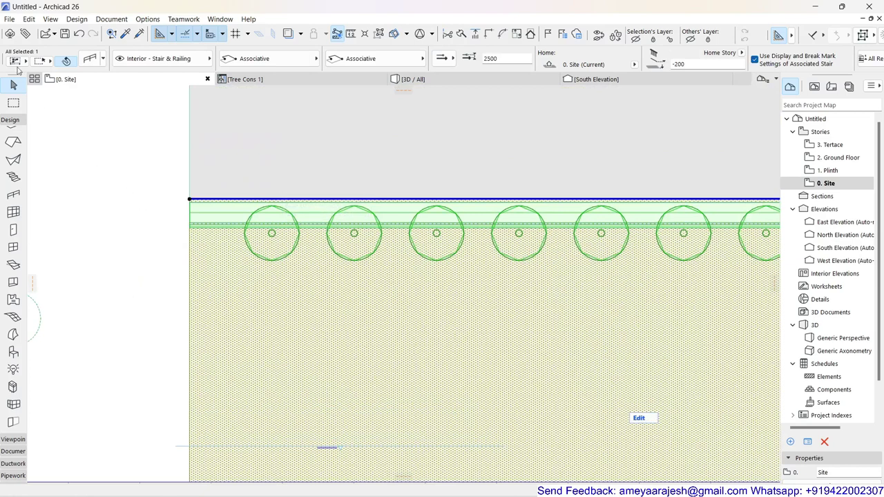
left_click(90, 60)
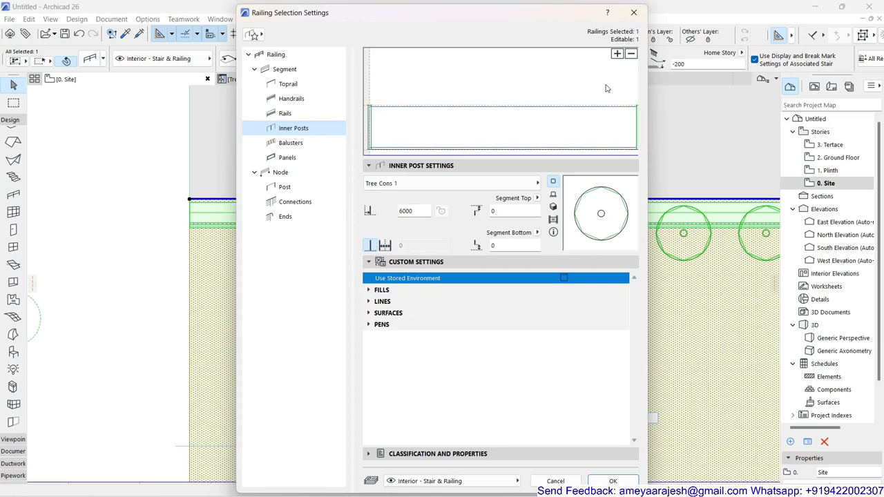
left_click(616, 53)
left_click(497, 126)
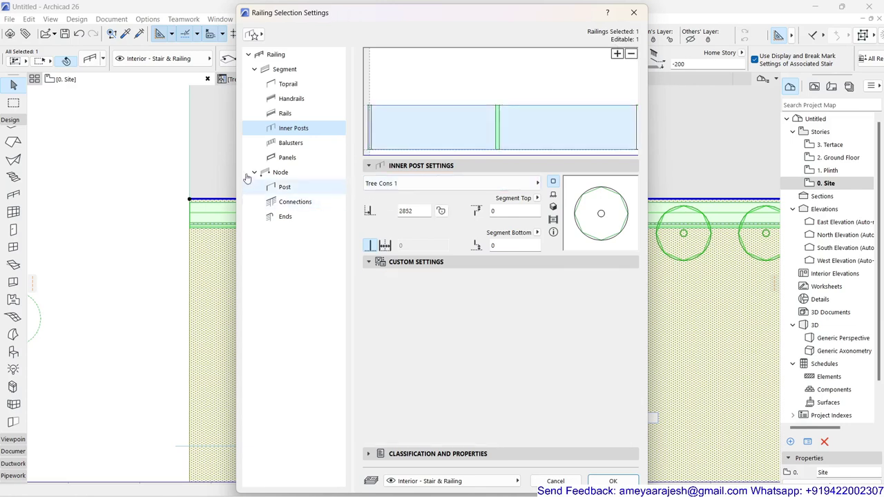
Assign Lamp Post 1 to the new inner post and preview it in front and 2D views.
left_click(465, 184)
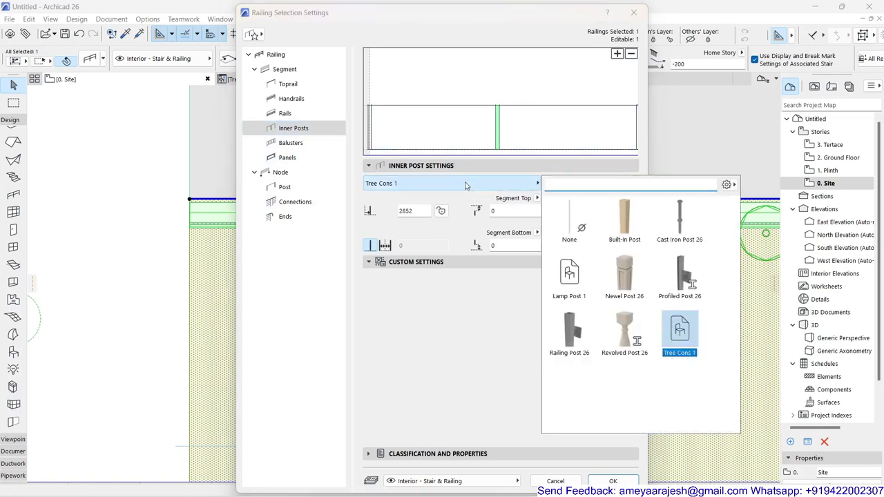
double_click(568, 275)
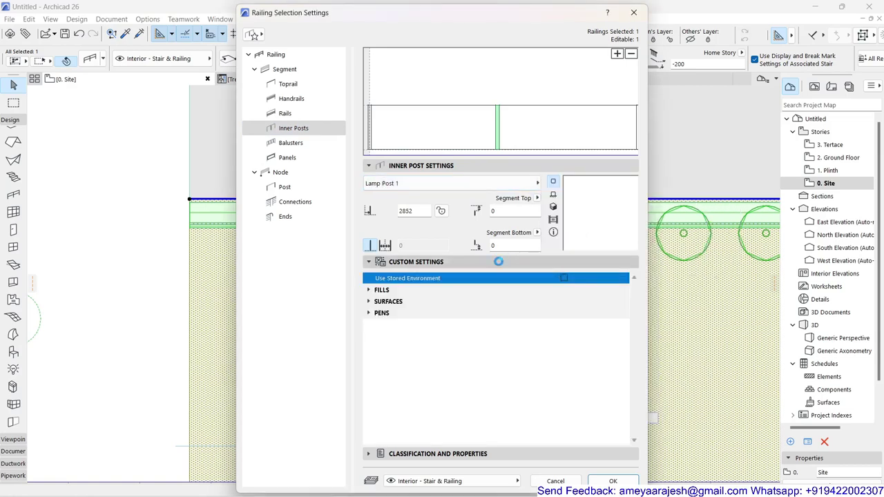
left_click(552, 194)
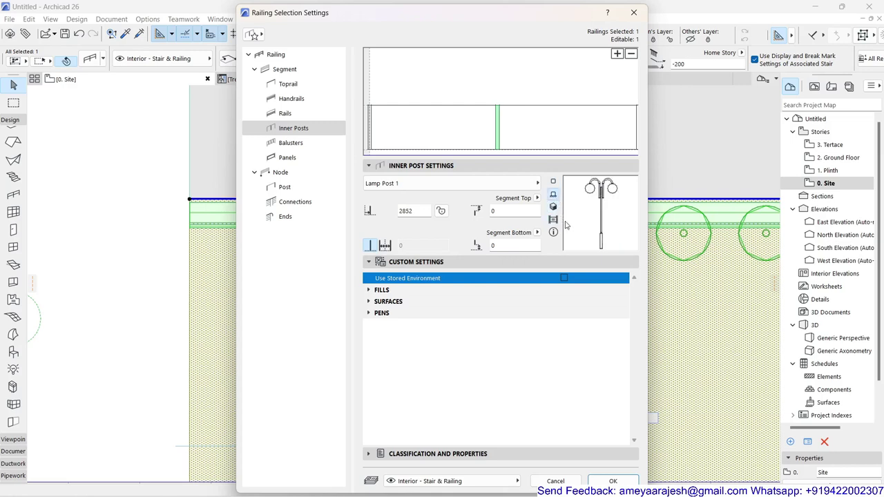
left_click(553, 182)
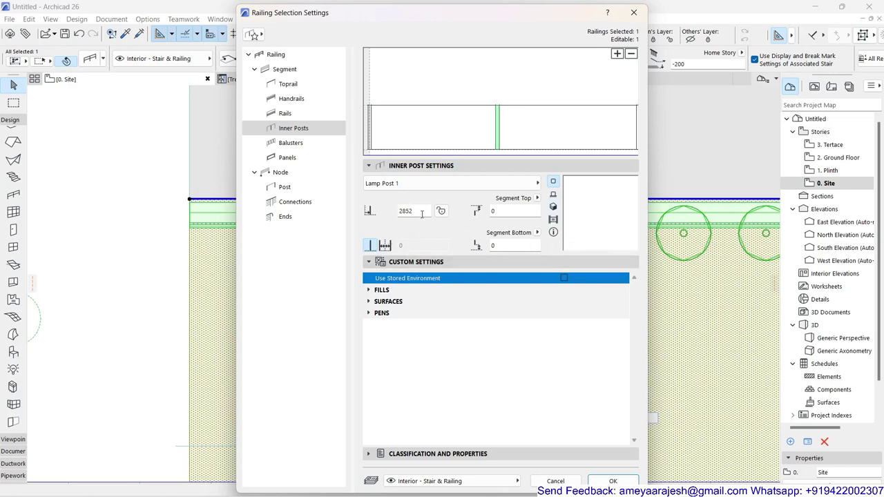
Set the lamp post's distance from the previous post to 3000 mm and confirm the railing settings.
left_click_drag(423, 211, 394, 211)
type("300")
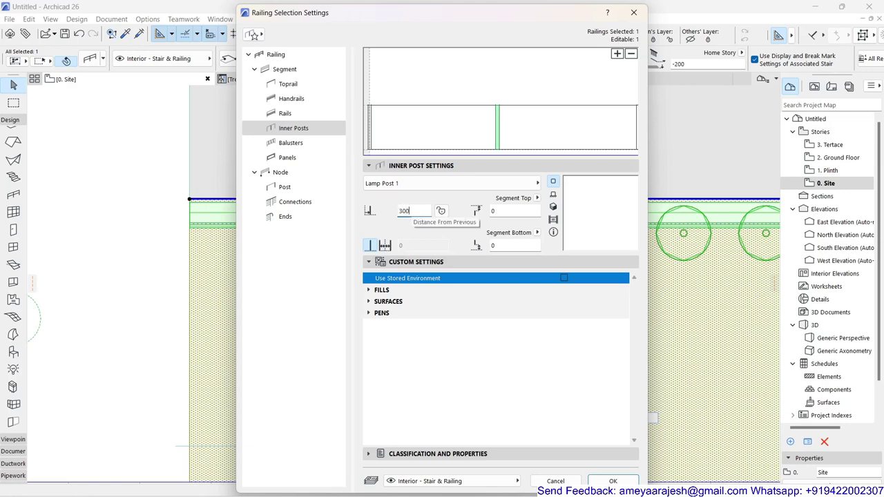
type("0")
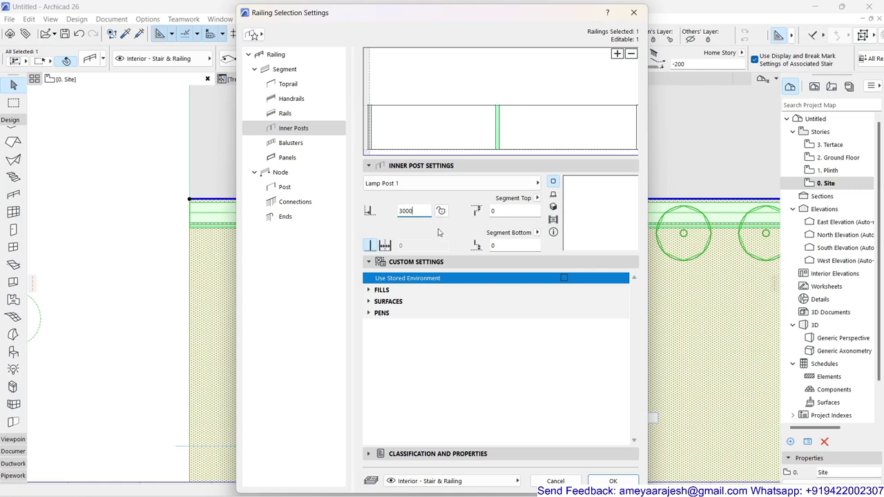
left_click(502, 209)
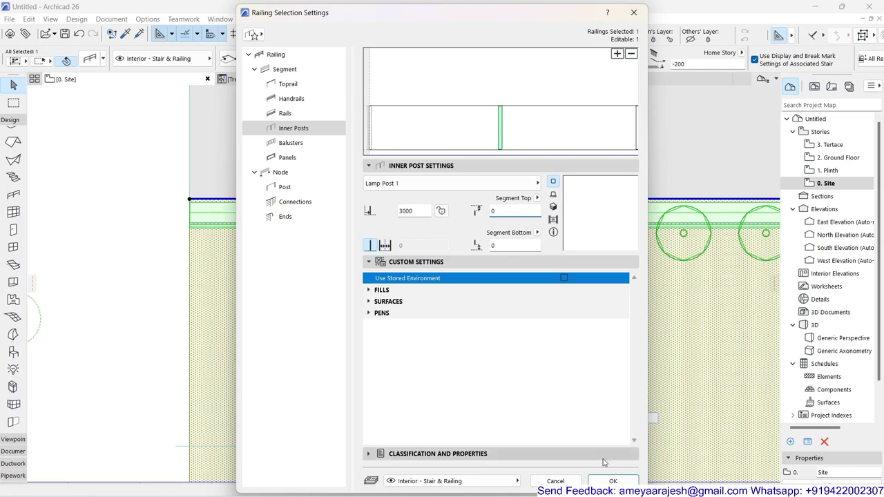
left_click(613, 481)
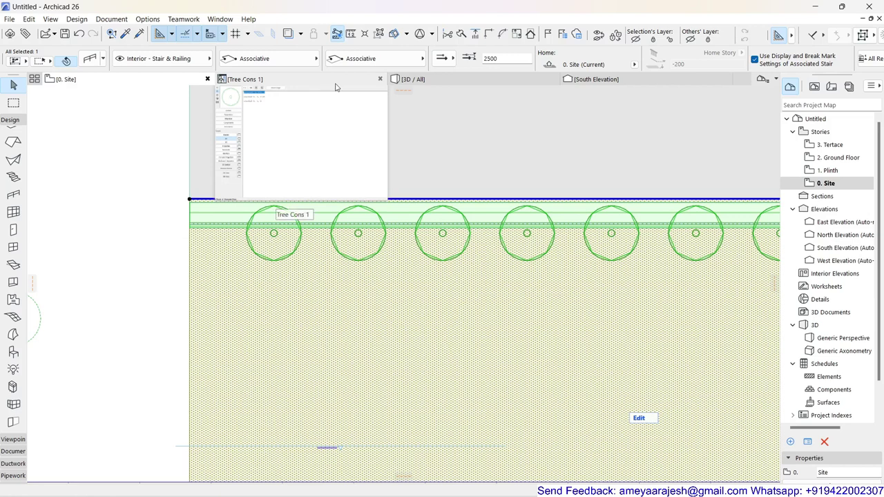
Switch to the 3D view and examine the street lamps distributed between the trees along the brick wall and path.
mouse_move(430, 82)
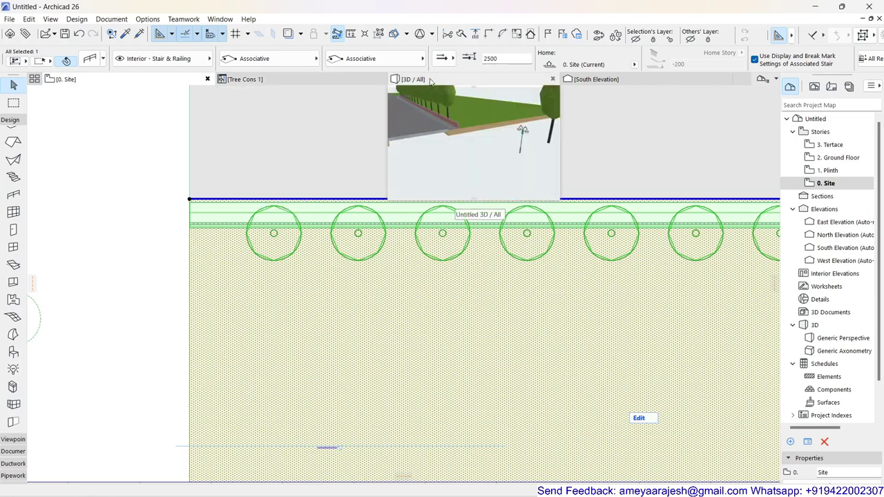
left_click(429, 81)
left_click(325, 176)
scroll(314, 176, "up", 2)
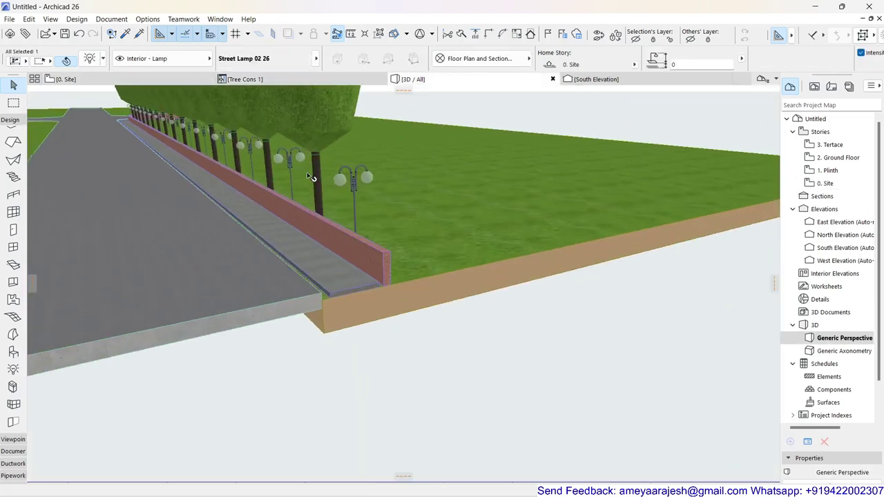
scroll(311, 178, "up", 5)
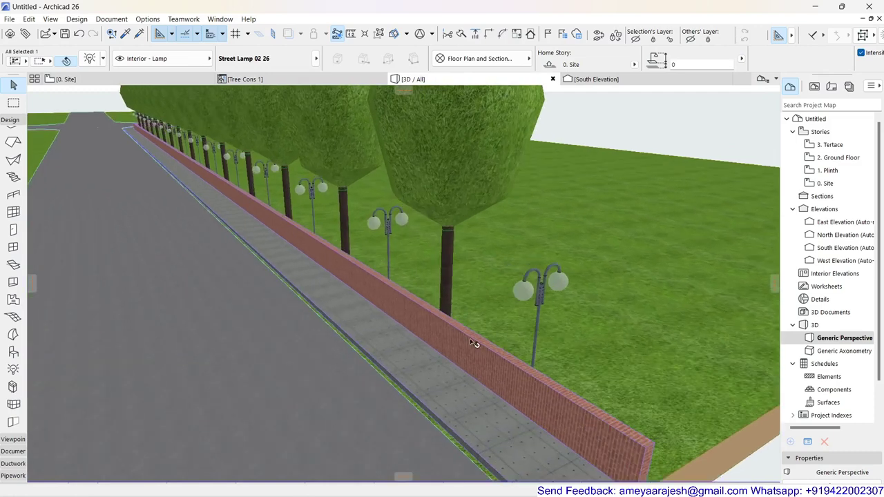
scroll(474, 343, "down", 5)
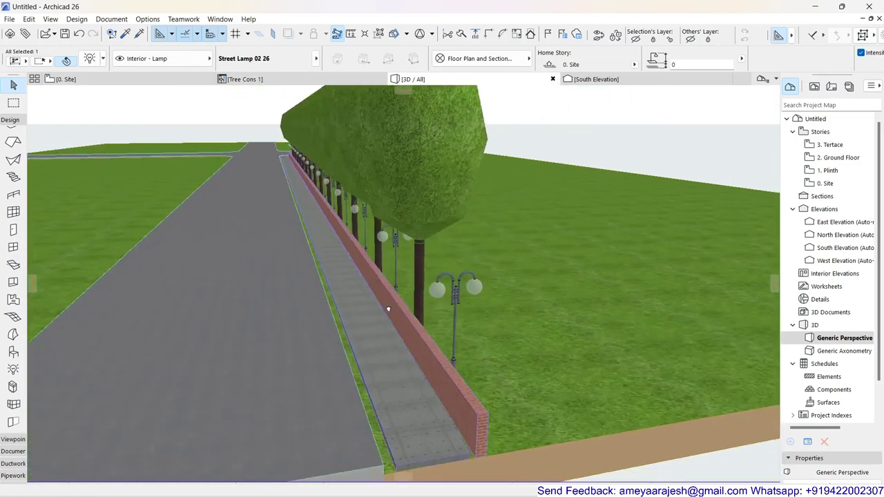
middle_click_drag(388, 309, 479, 330, "shift")
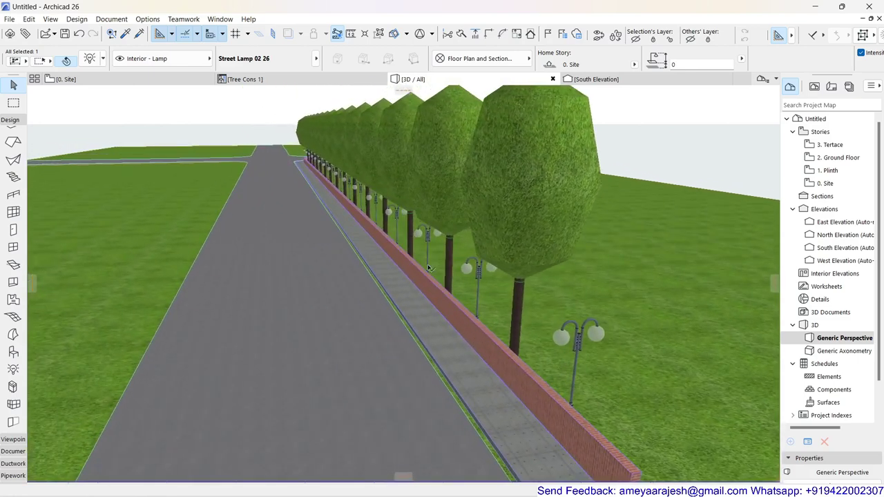
scroll(456, 318, "up", 4)
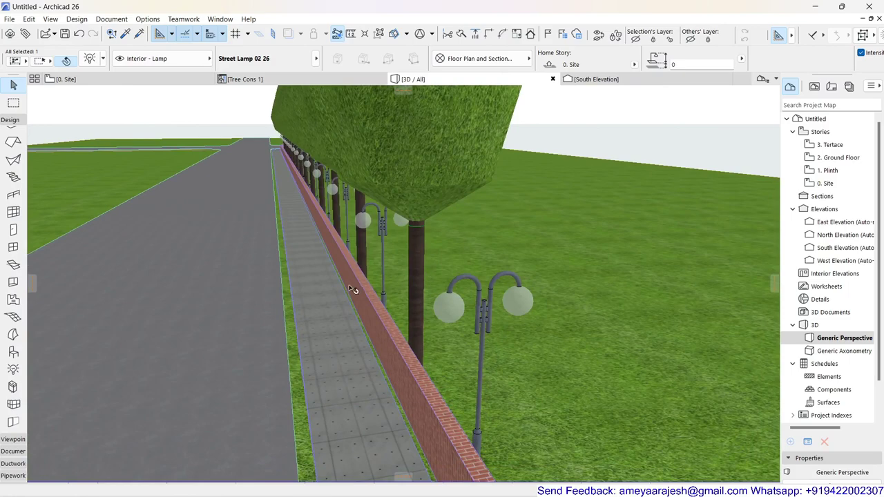
scroll(350, 290, "down", 4)
scroll(499, 272, "up", 2)
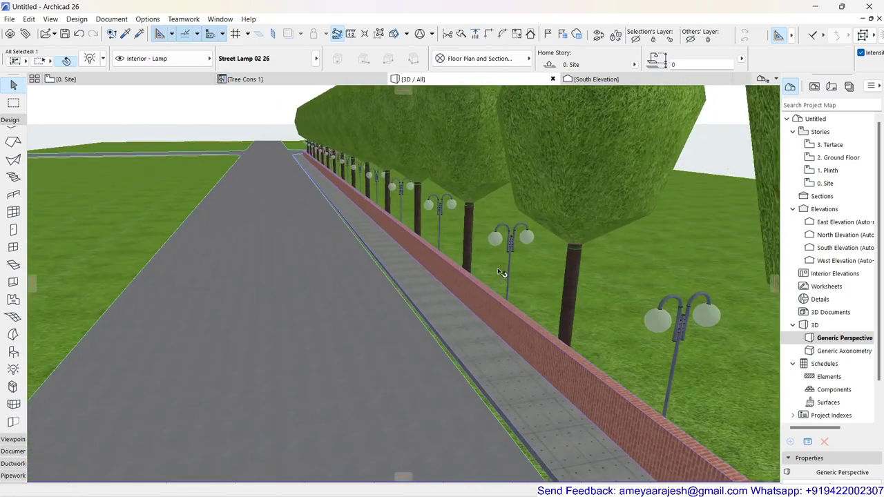
scroll(414, 294, "down", 2)
scroll(350, 203, "up", 5)
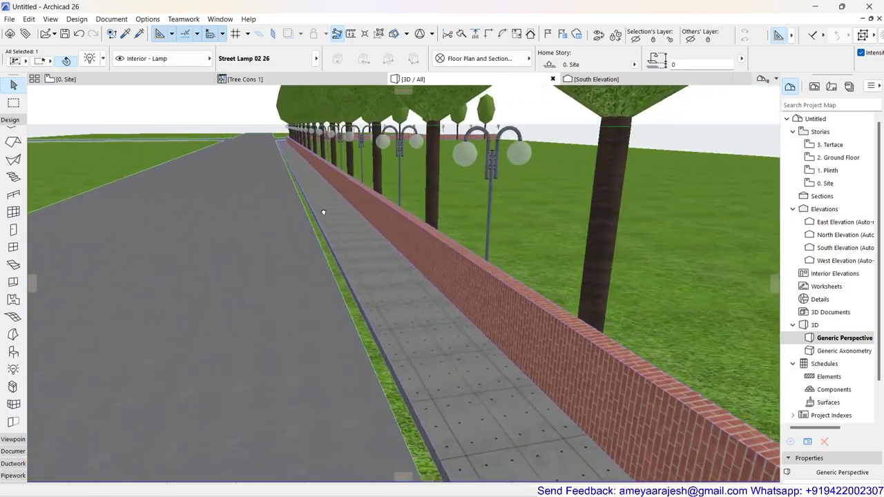
scroll(279, 207, "down", 5)
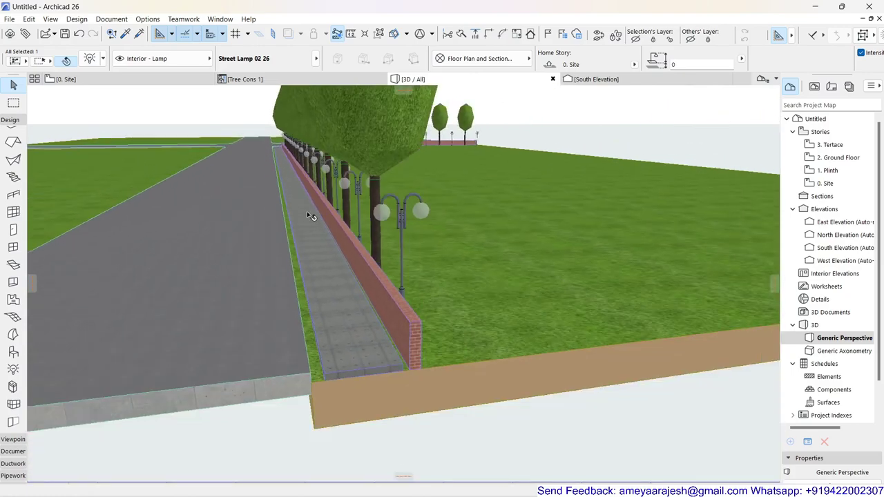
Clear the selection in the 3D view and open the Lamp Post 1.gsm object from the Embedded Library for editing.
scroll(366, 238, "down", 3)
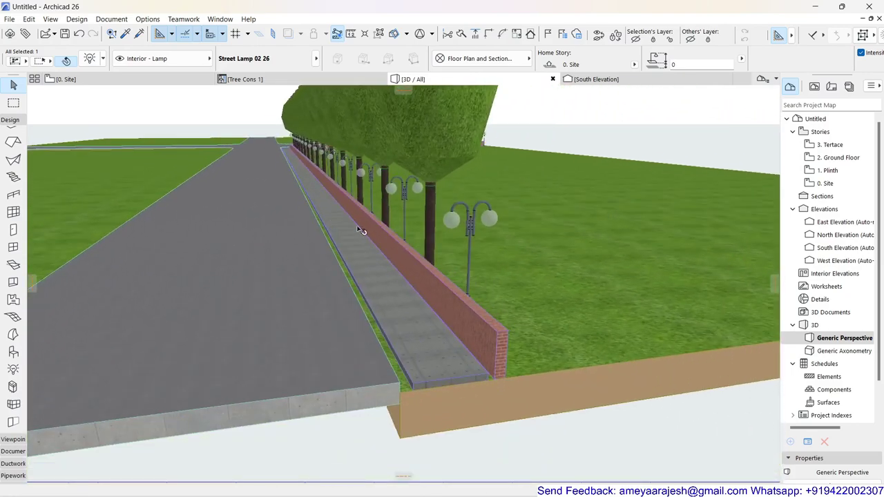
left_click_drag(437, 306, 343, 324)
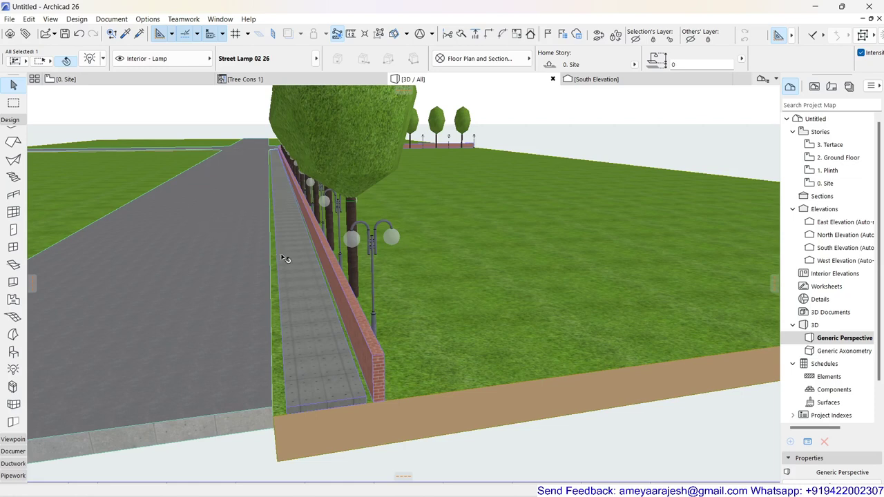
left_click(171, 126)
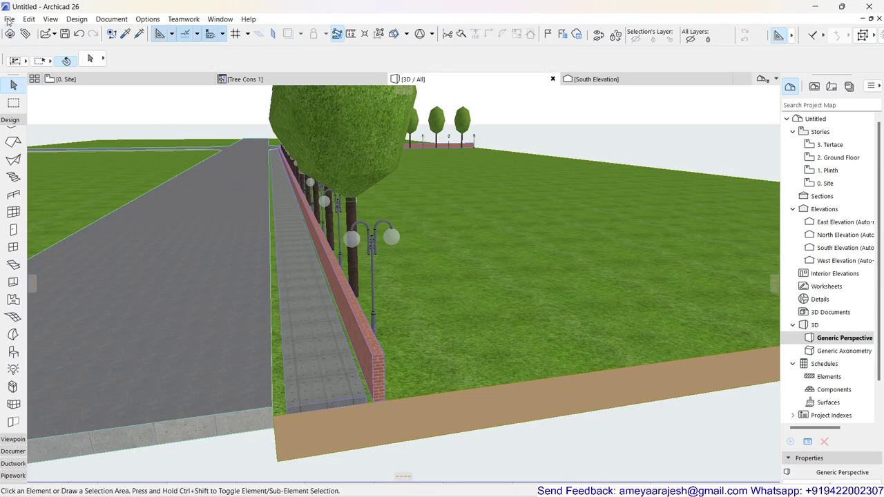
left_click(10, 19)
mouse_move(56, 207)
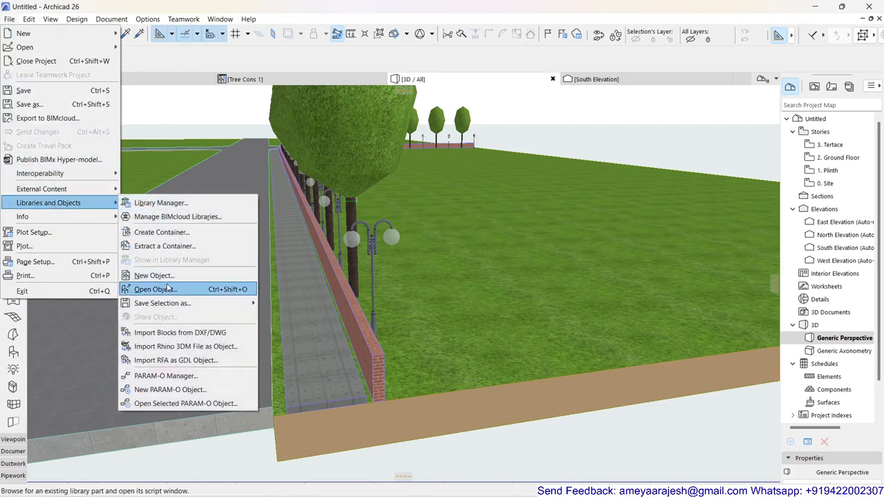
left_click(189, 289)
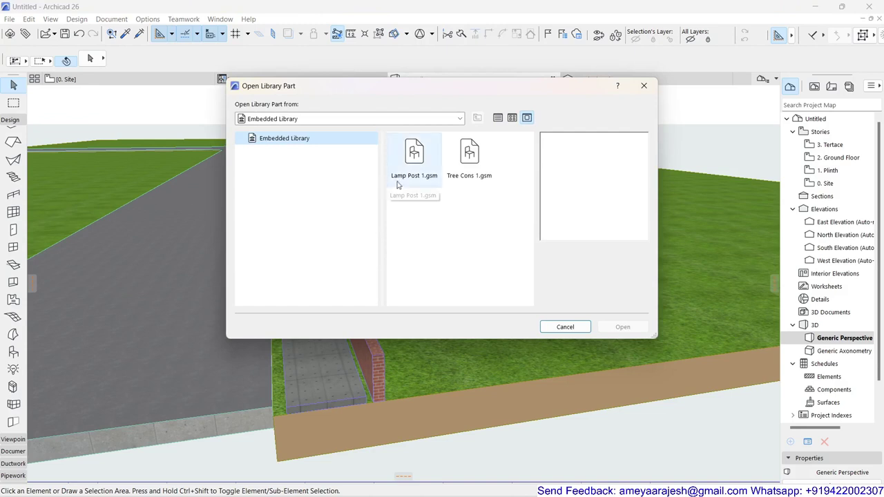
left_click(408, 162)
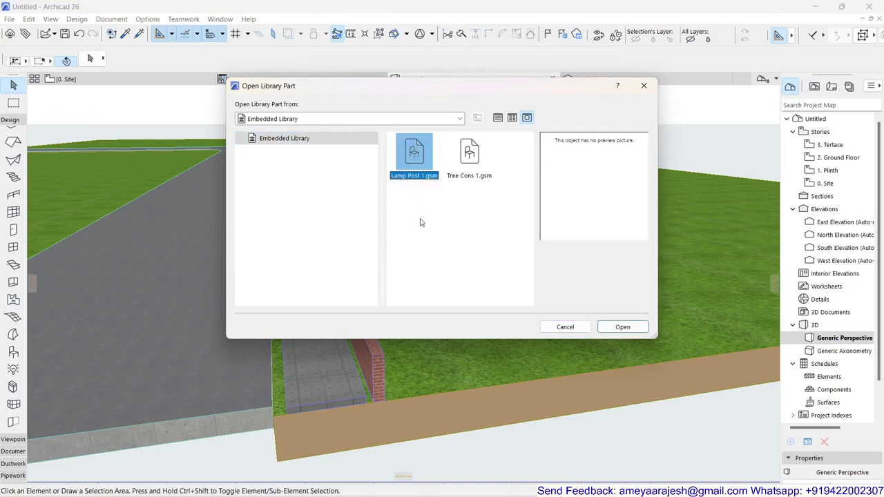
left_click(622, 327)
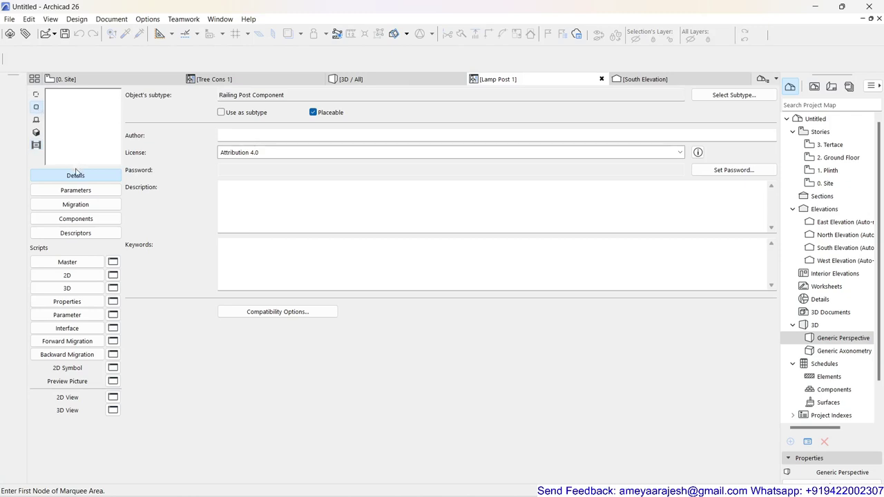
Enter the line "project2 3, 270, 2" in Lamp Post 1's 2D script and preview its 2D symbol.
left_click(72, 279)
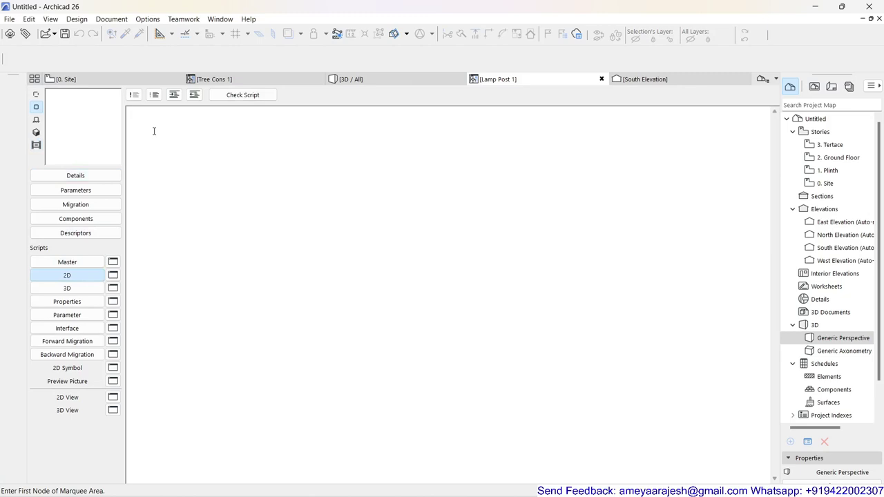
type("project2 3, 270, 2")
left_click(36, 120)
left_click(36, 107)
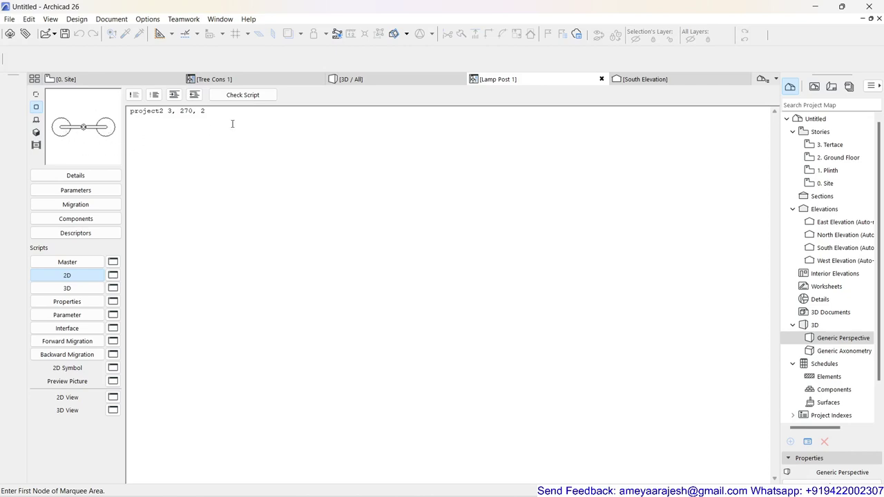
type("2")
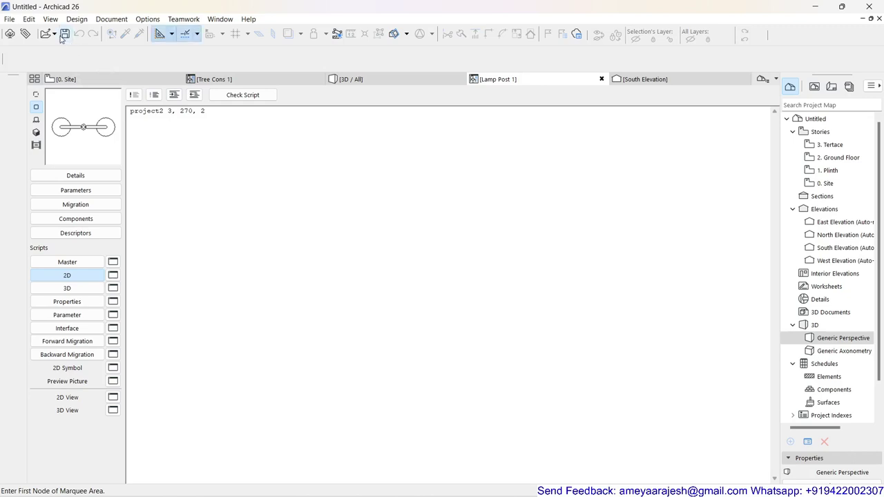
Check the lamp symbols in the Site floor plan and review Lamp Post 1's fills, surfaces and pens in the railing settings.
left_click(84, 82)
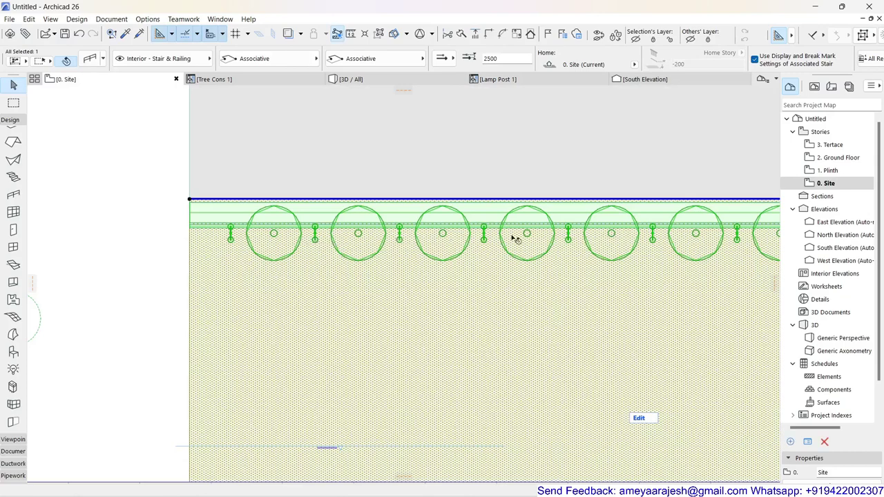
scroll(200, 237, "up", 2)
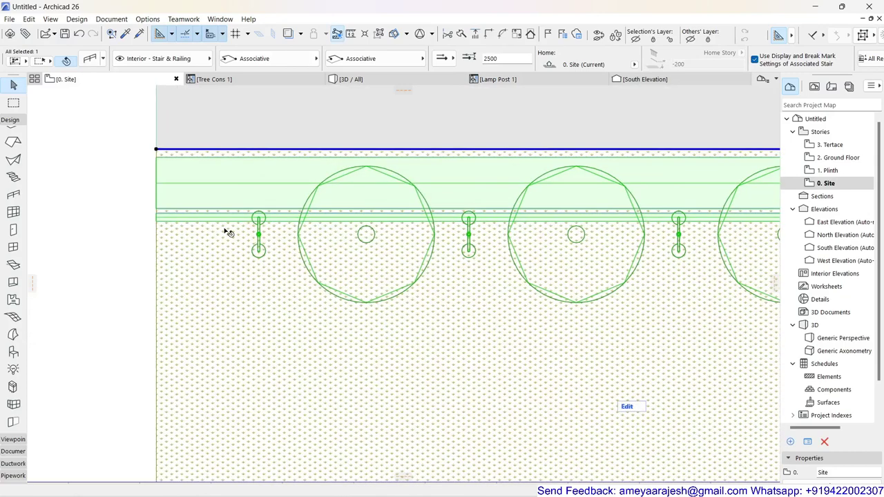
left_click(90, 58)
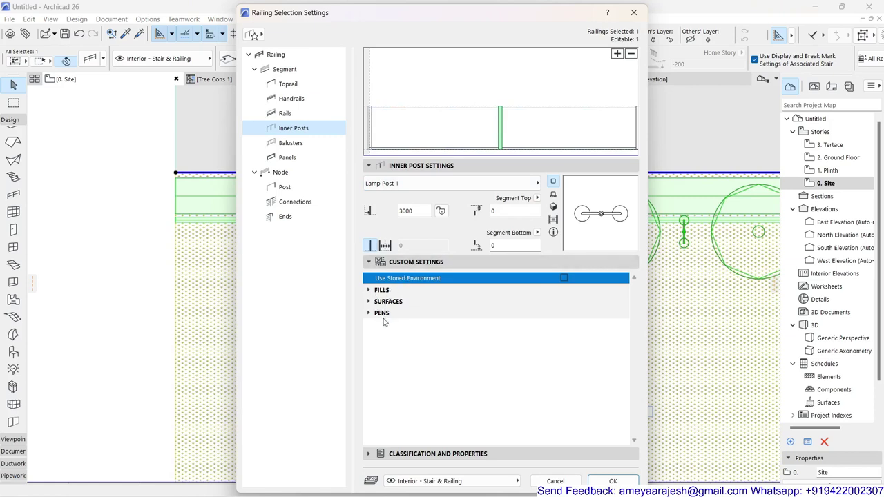
left_click(371, 291)
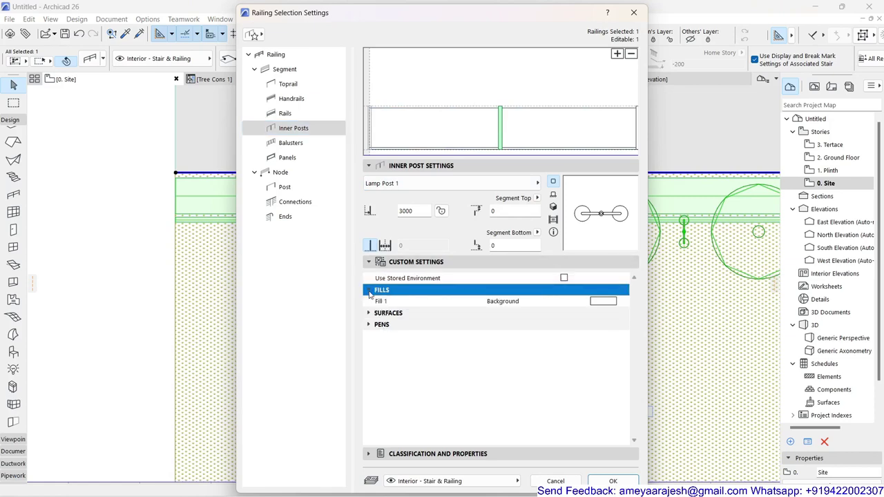
left_click(368, 315)
left_click(369, 359)
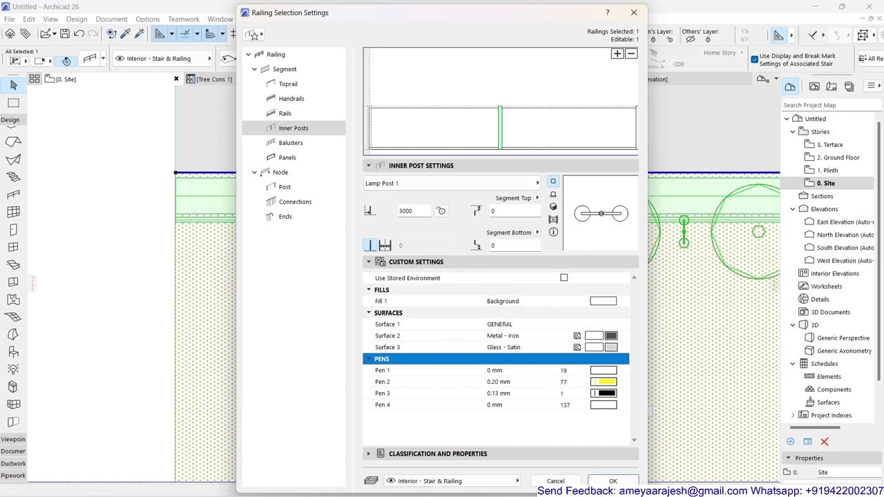
left_click(555, 481)
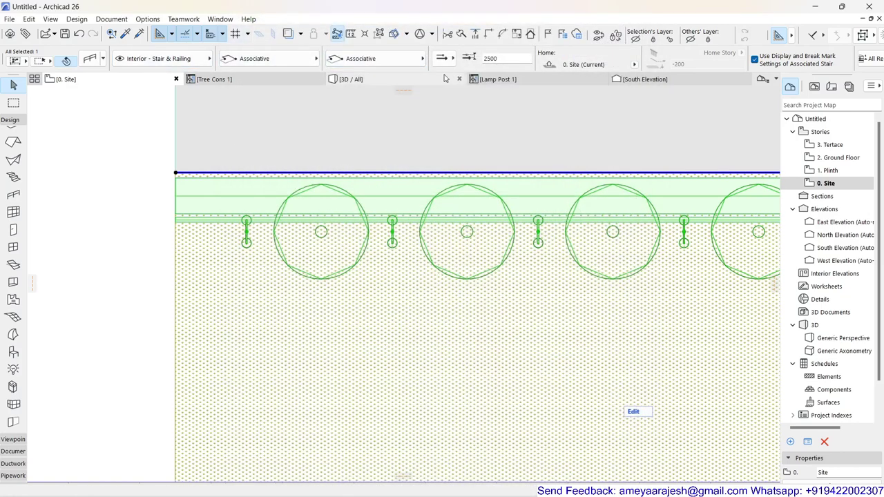
Return to the Lamp Post 1 object, add a new parameter and move it to the end of the list below penAttribute_4.
left_click(493, 78)
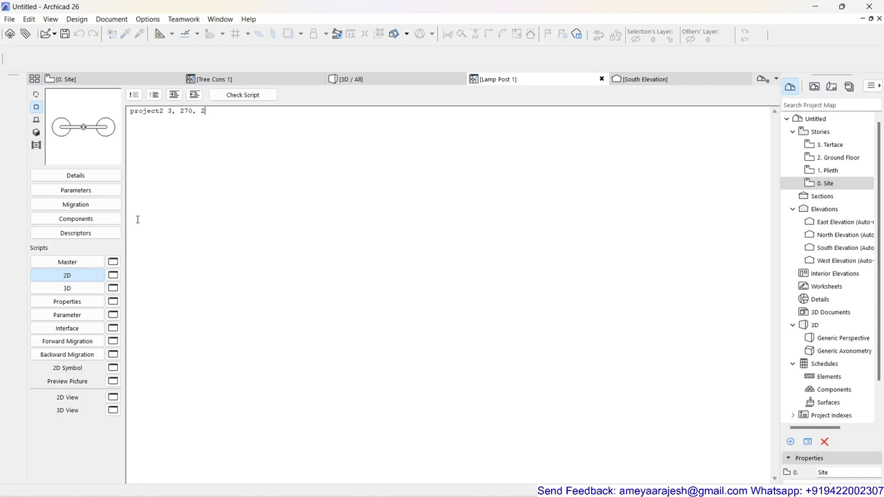
left_click(83, 194)
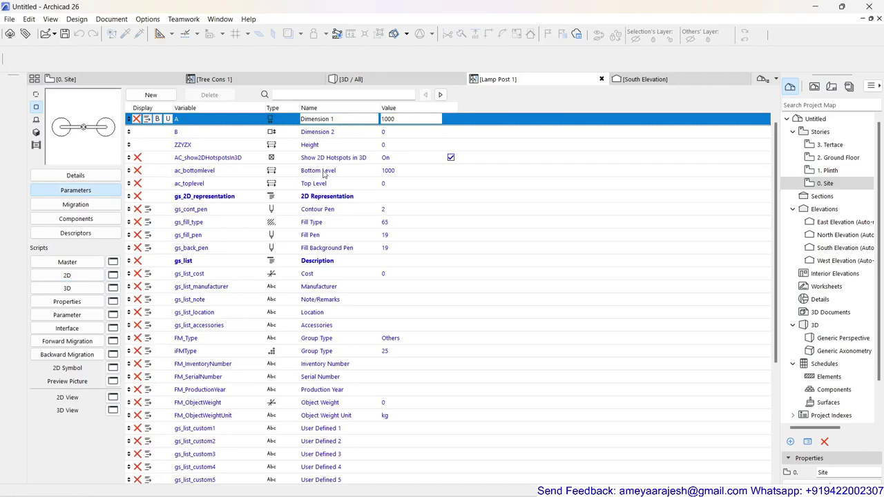
scroll(323, 173, "down", 5)
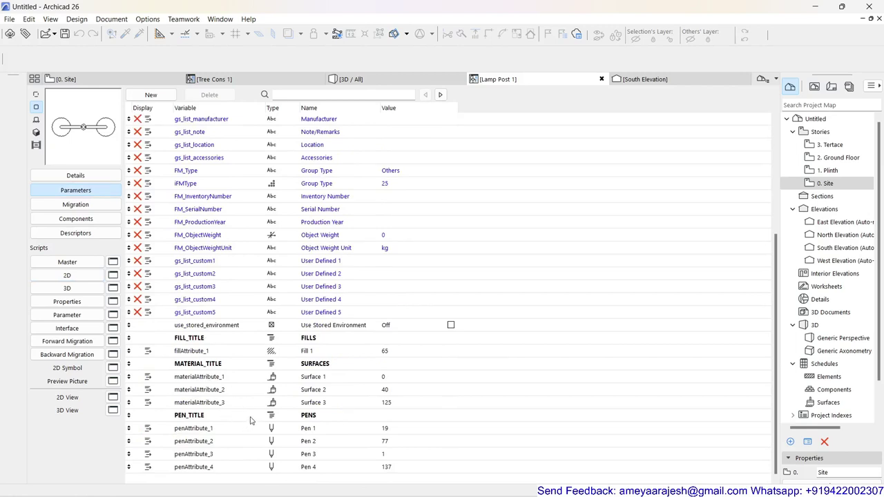
left_click(153, 479)
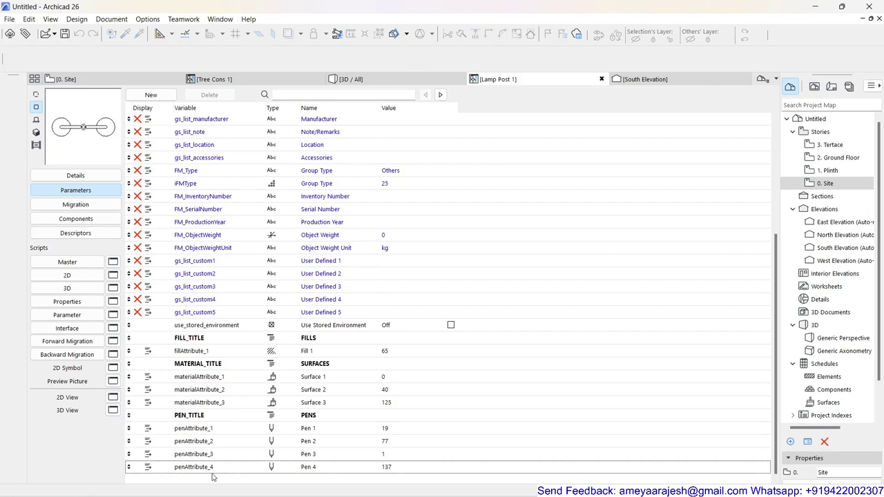
left_click(151, 95)
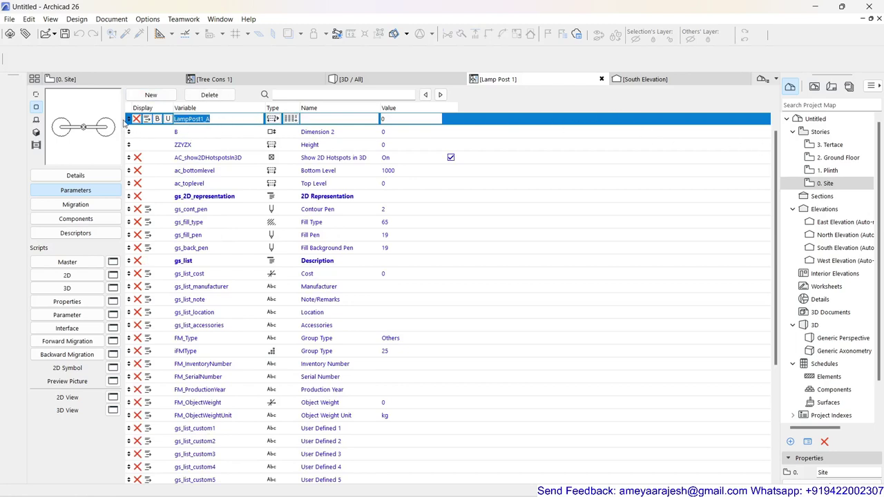
left_click_drag(128, 119, 134, 483)
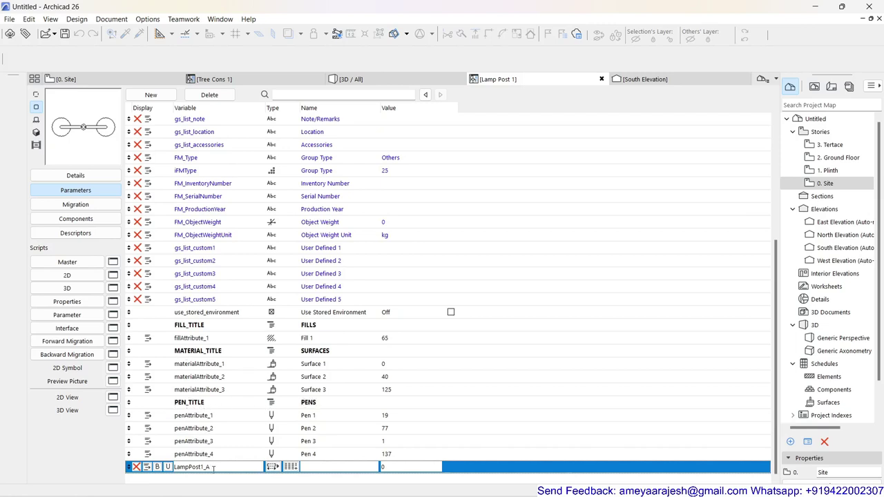
Change the new parameter's type to a title and name it Rotation.
left_click_drag(214, 467, 171, 469)
type("Ro")
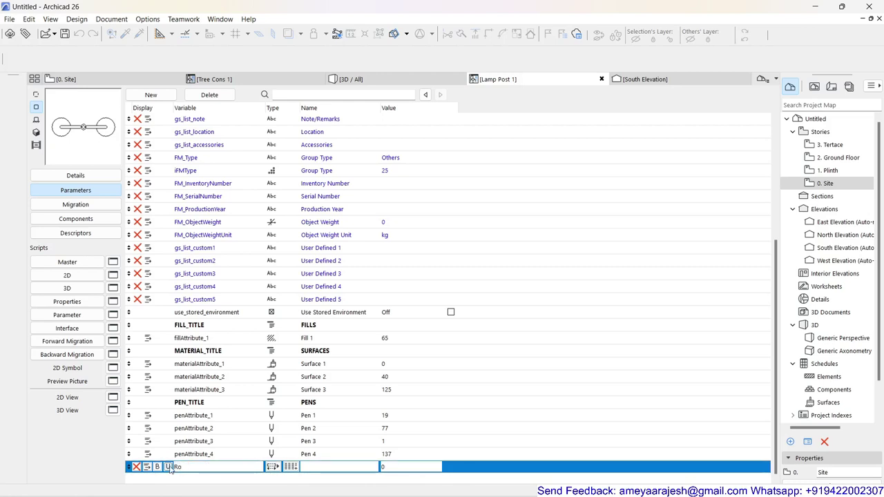
type("tation")
left_click(272, 467)
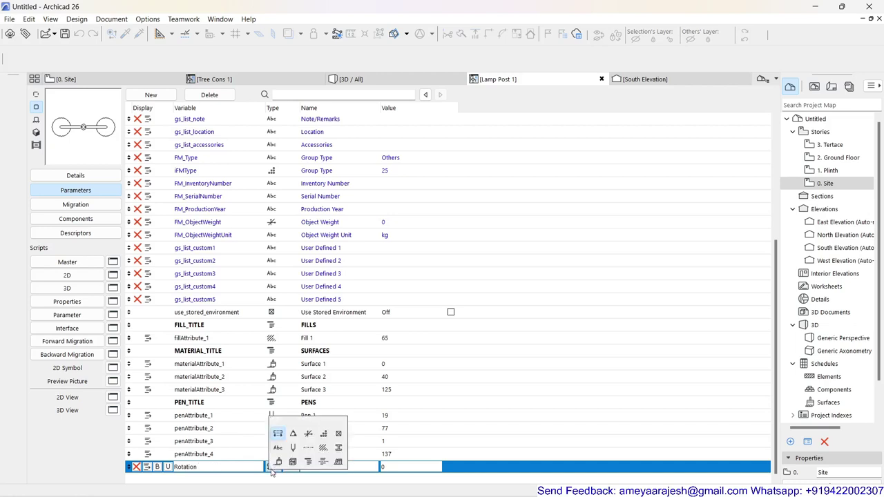
left_click(307, 461)
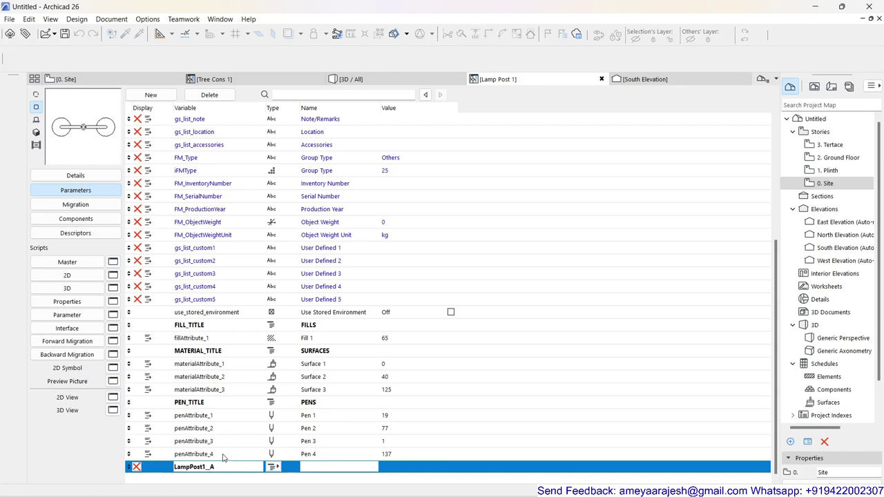
left_click_drag(217, 467, 152, 468)
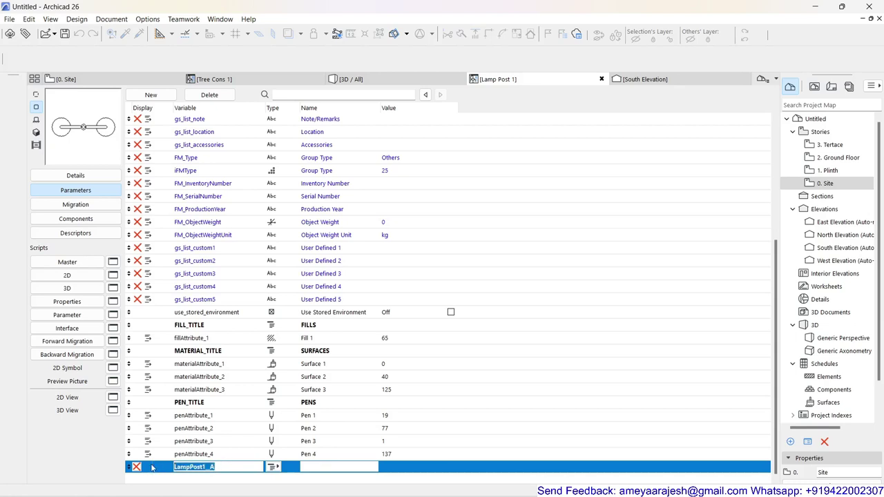
type("Rottion")
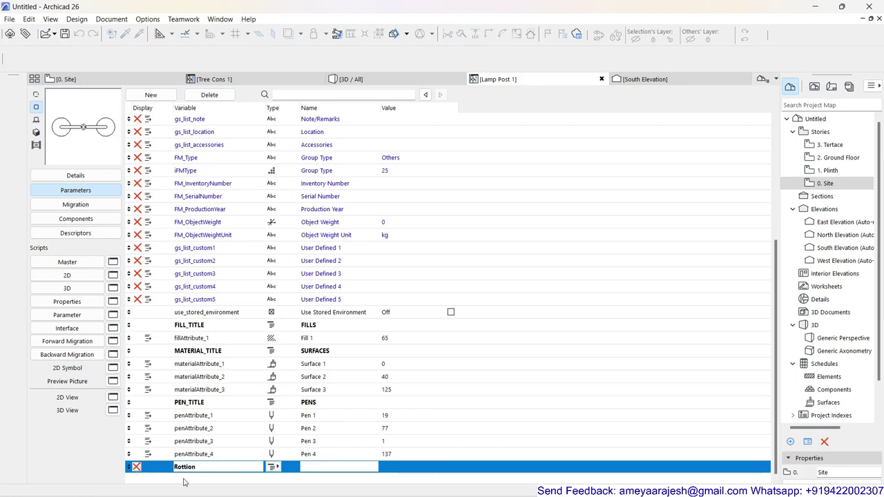
key("Left")
key("Left")
key("Left")
key("Left")
type("a")
Add an angle parameter with the variable Rotate_Z and the name "Rotate around Z" below the Rotation title.
left_click(163, 97)
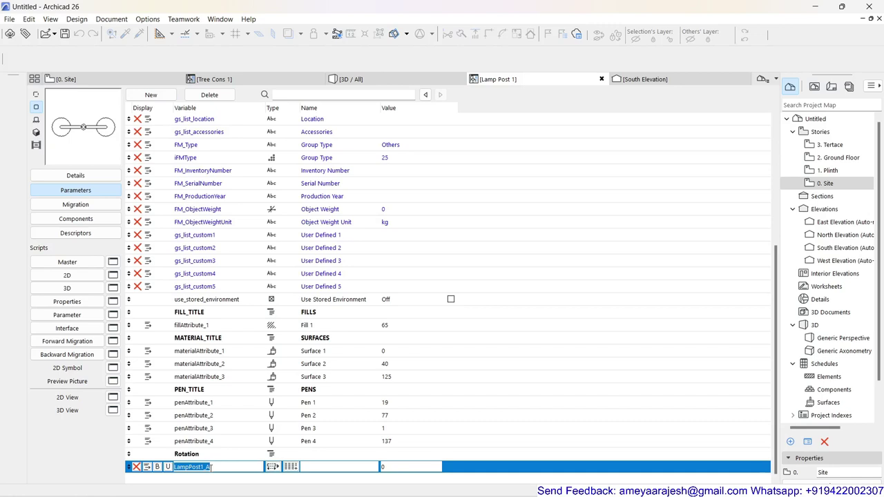
type("Rotate_Z")
left_click(273, 466)
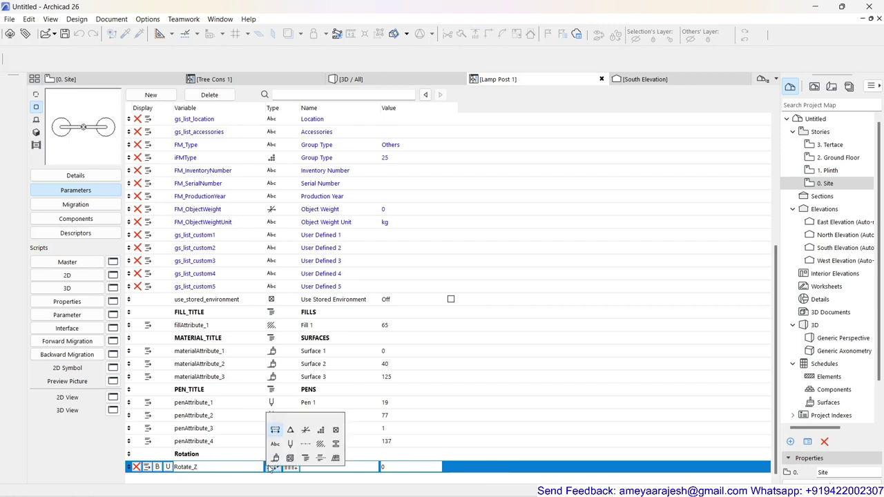
left_click(289, 430)
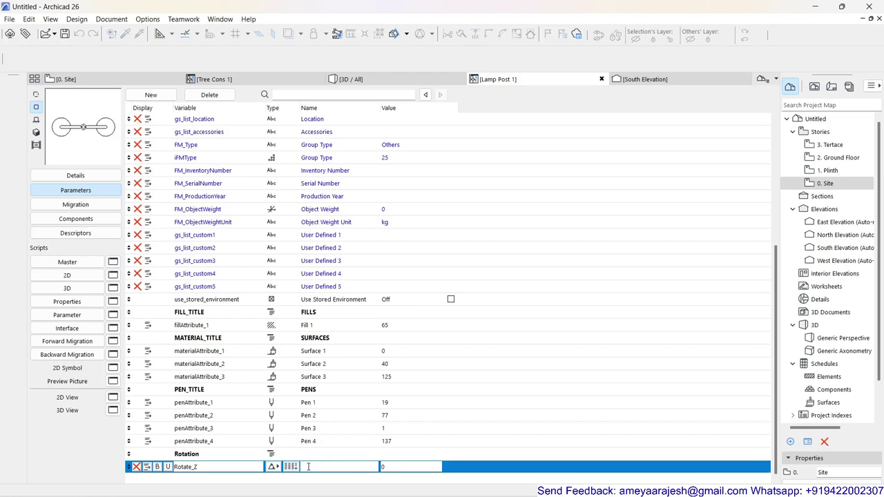
type("Rotate Z")
left_click(319, 466)
type("around")
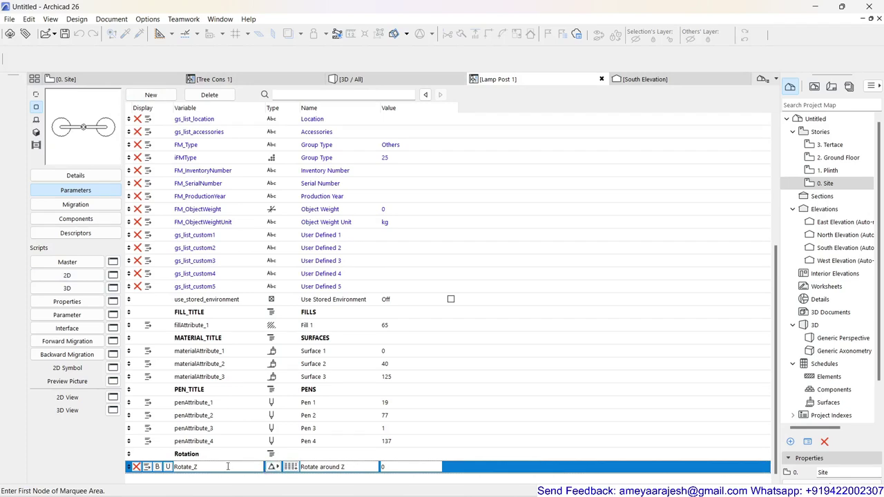
Insert the line "rotz Rotate_Z" above the add command in Lamp Post 1's 3D script.
left_click(59, 277)
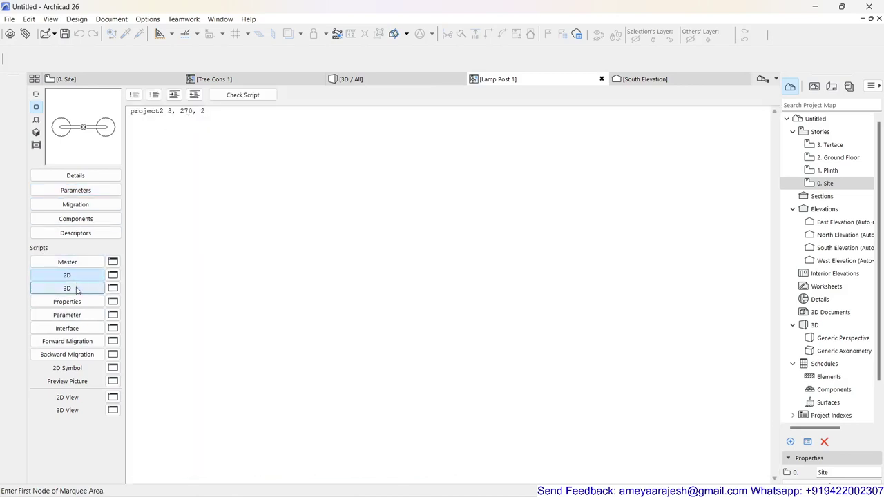
left_click(77, 290)
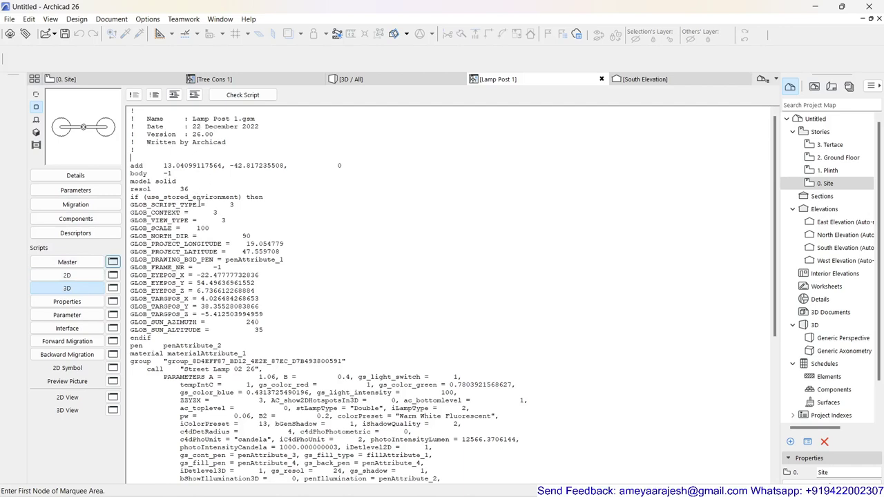
key("Return")
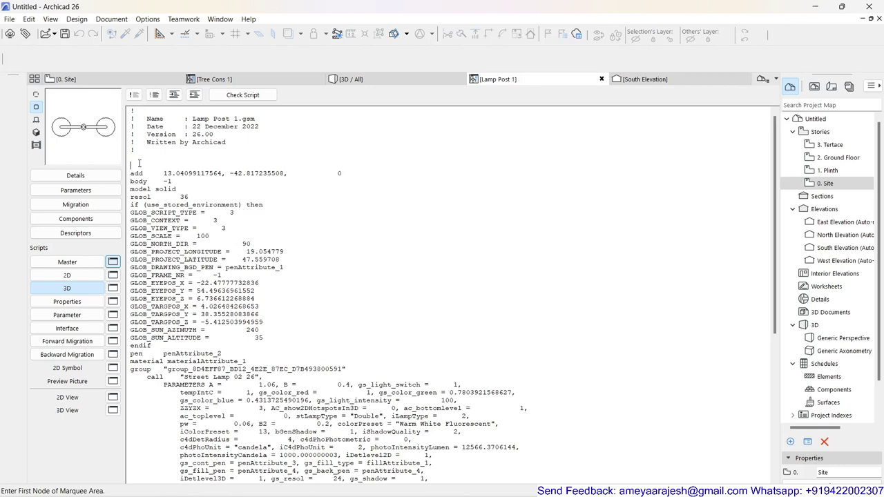
type("rotz Rotate_Z")
key("Return")
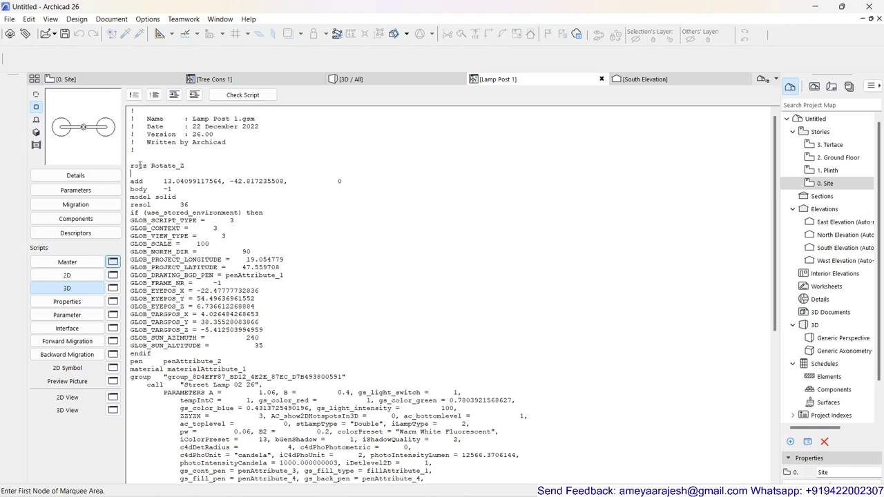
Compare the variable name in the rotz line of Lamp Post 1's 3D script with its parameter list.
double_click(141, 165)
left_click(163, 166)
double_click(164, 166)
left_click(164, 166)
left_click(76, 189)
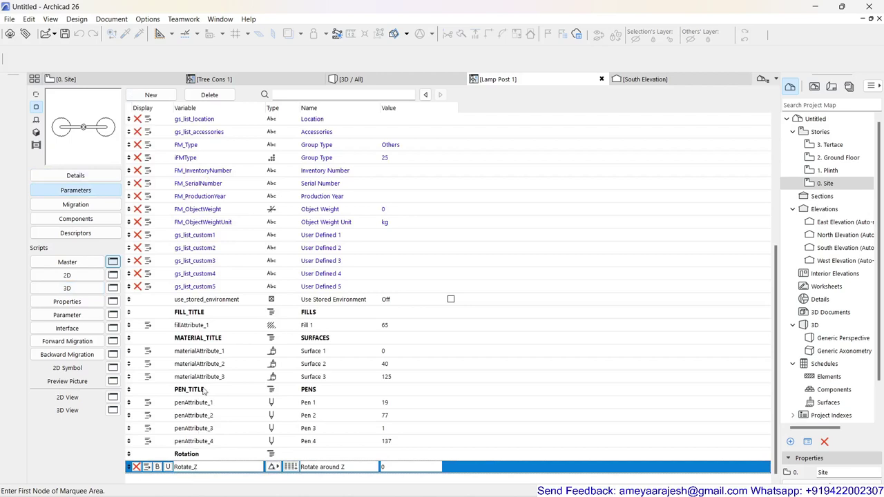
left_click(66, 288)
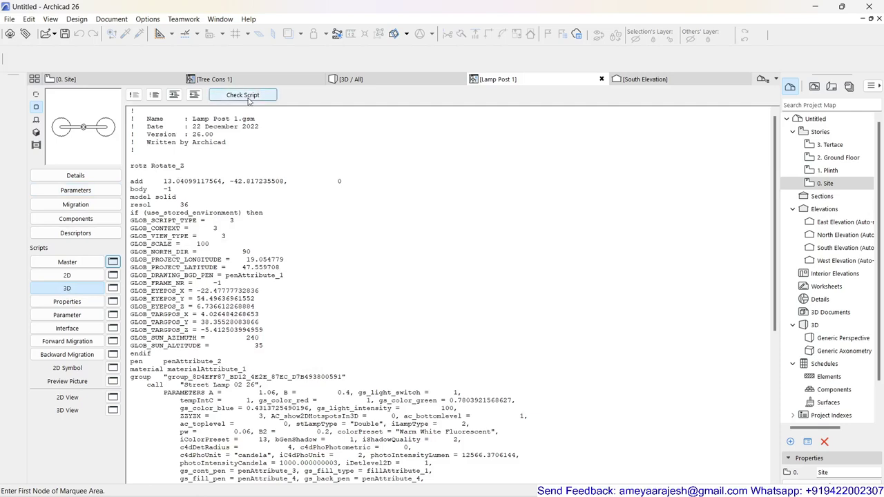
Check Lamp Post 1's 3D script, stop the check at the warning, and save the object.
left_click(243, 96)
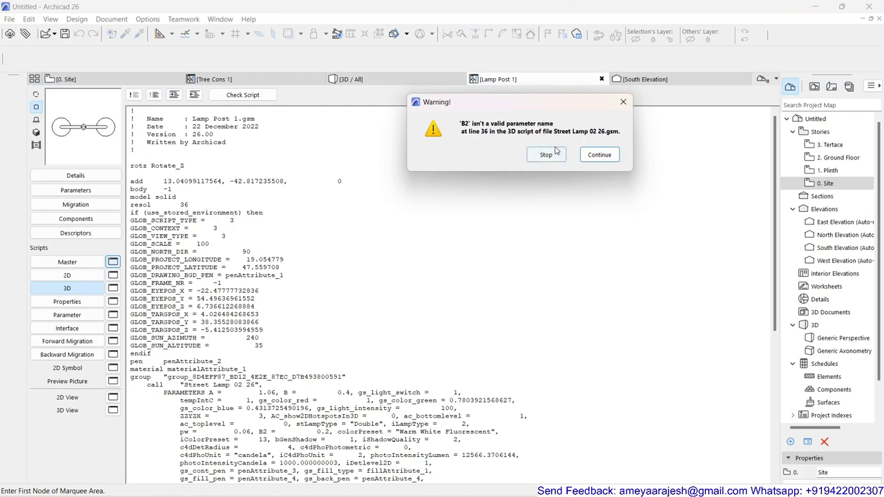
left_click(547, 154)
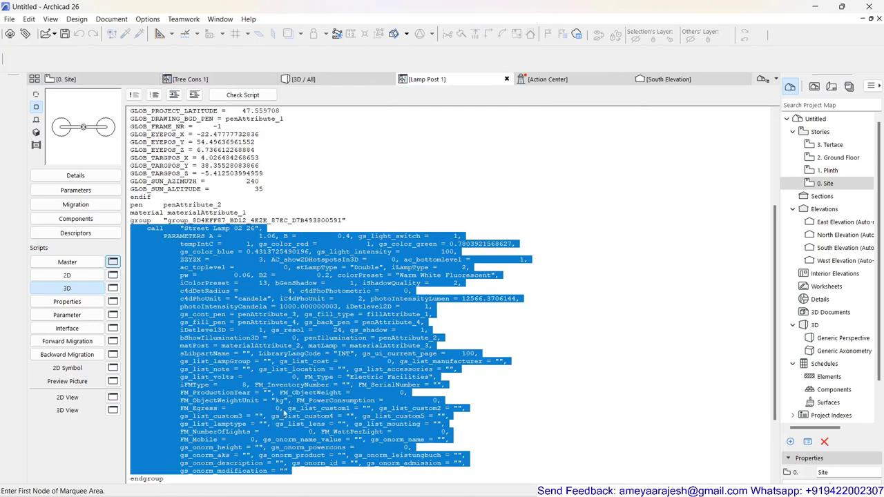
scroll(293, 373, "up", 4)
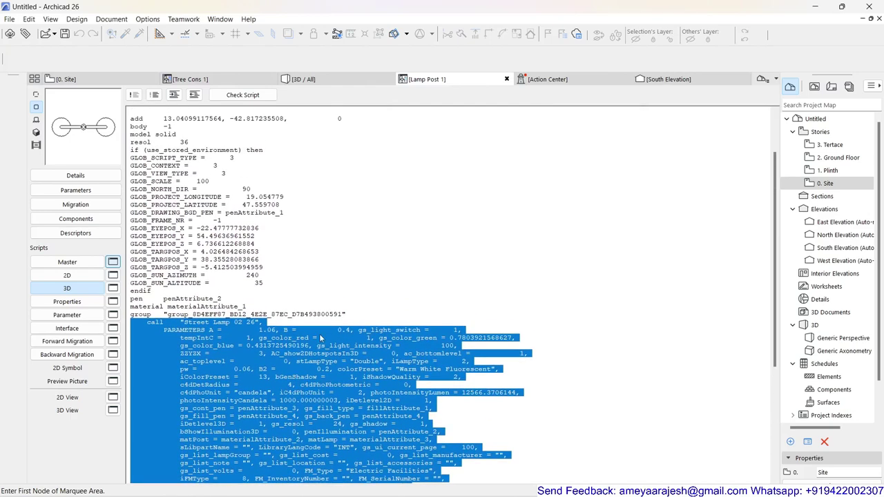
scroll(320, 337, "up", 3)
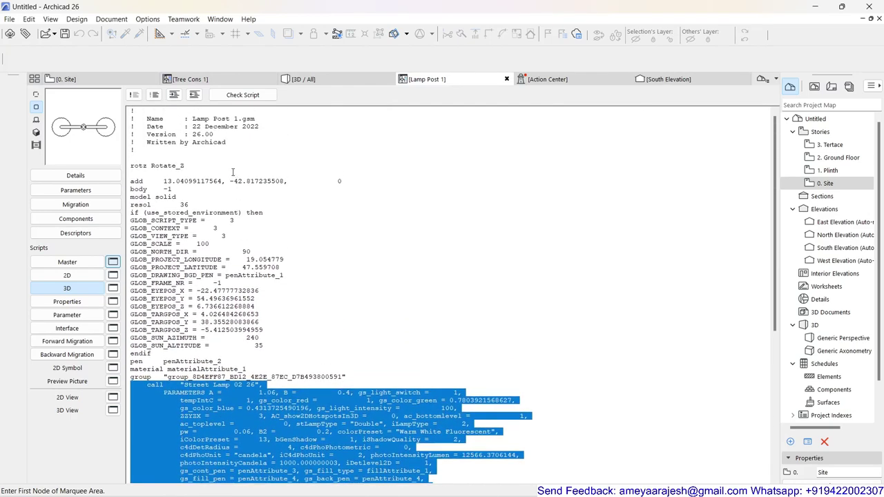
left_click(226, 160)
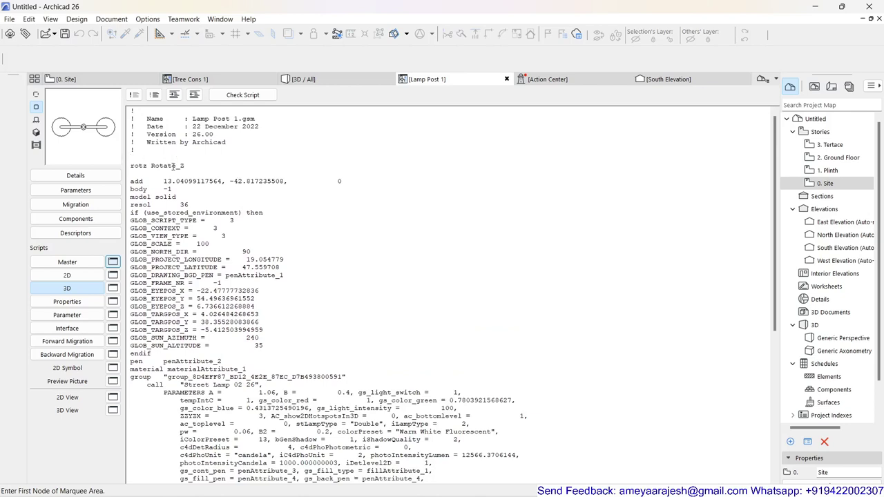
left_click(65, 36)
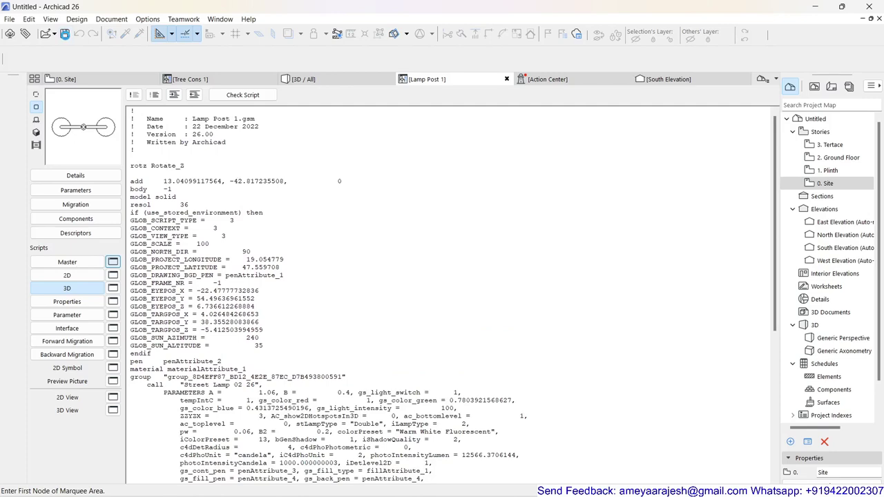
Open the selected railing's settings from the site plan and set the inner lamp post's Rotate around Z to 0°.
left_click(88, 82)
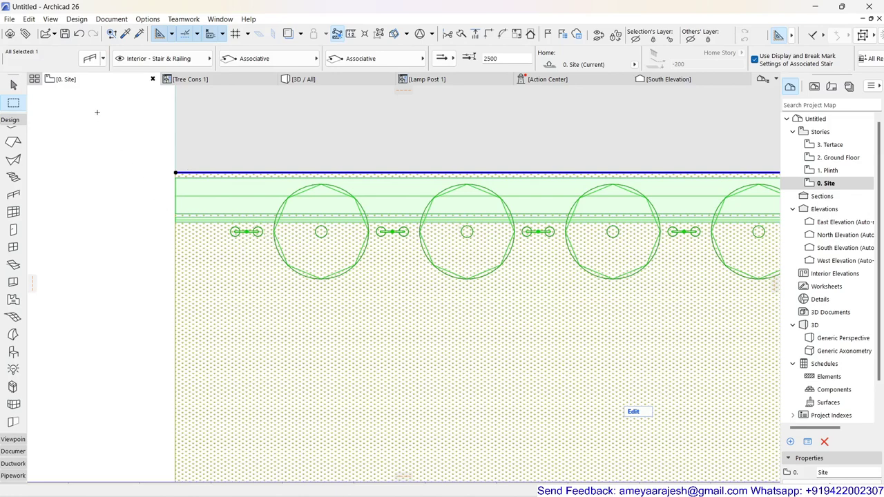
left_click(89, 61)
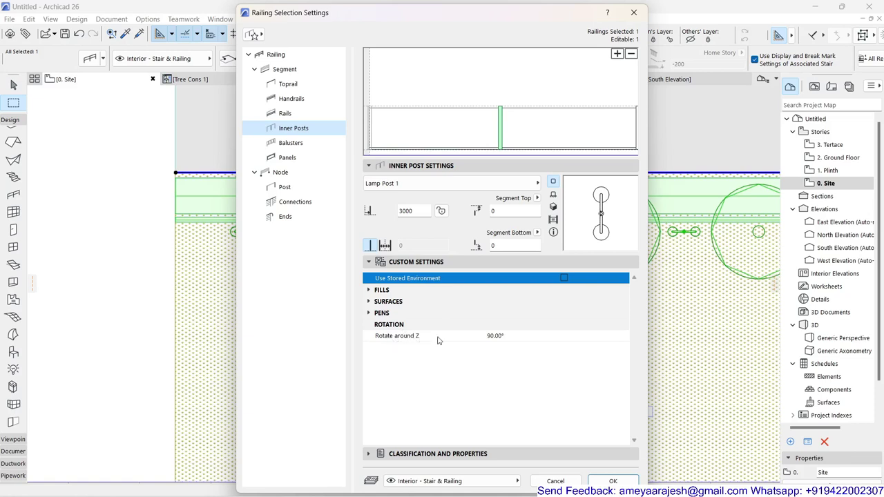
left_click(495, 337)
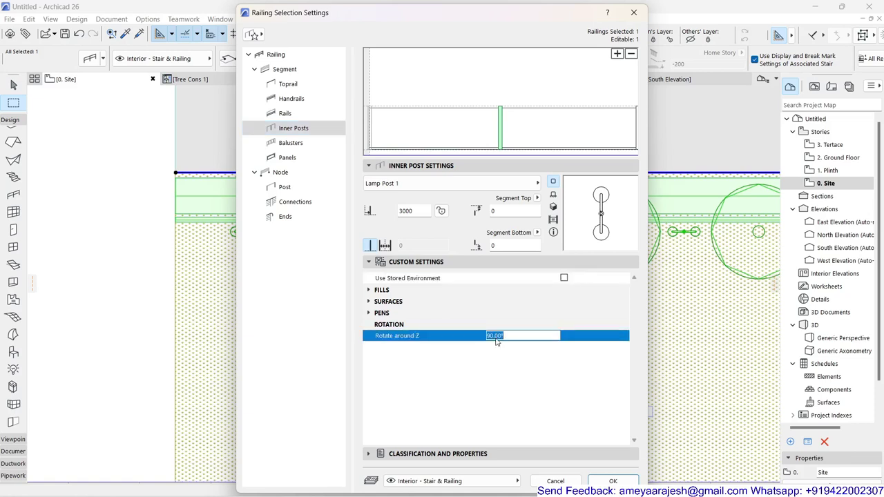
type("0")
key("Return")
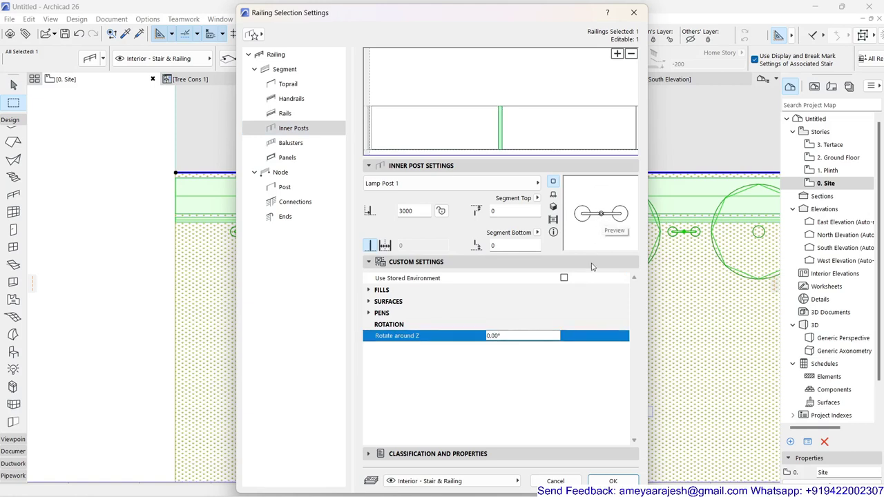
Try a Rotate around Z angle of 45° for the inner lamp post.
left_click(498, 336)
double_click(498, 336)
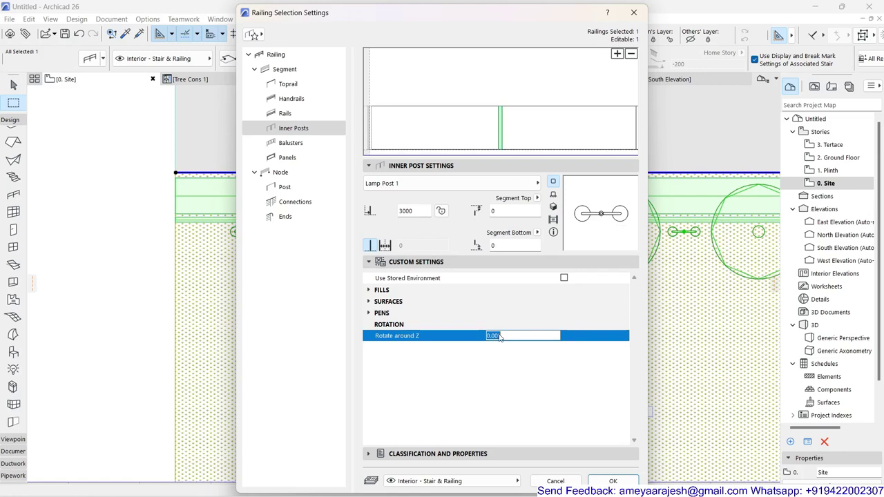
type("45")
key("Return")
Set the inner lamp post's Rotate around Z to 90°, apply it to the railing, and recheck the railing's settings.
double_click(506, 336)
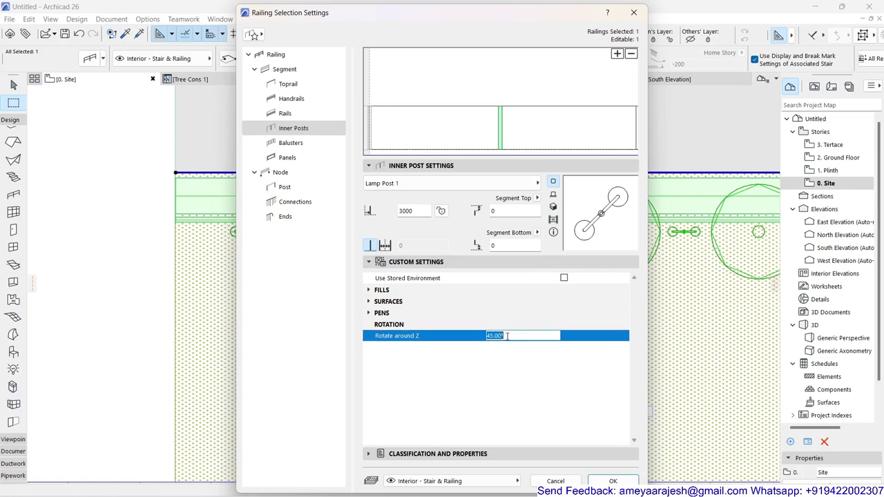
type("90")
key("Return")
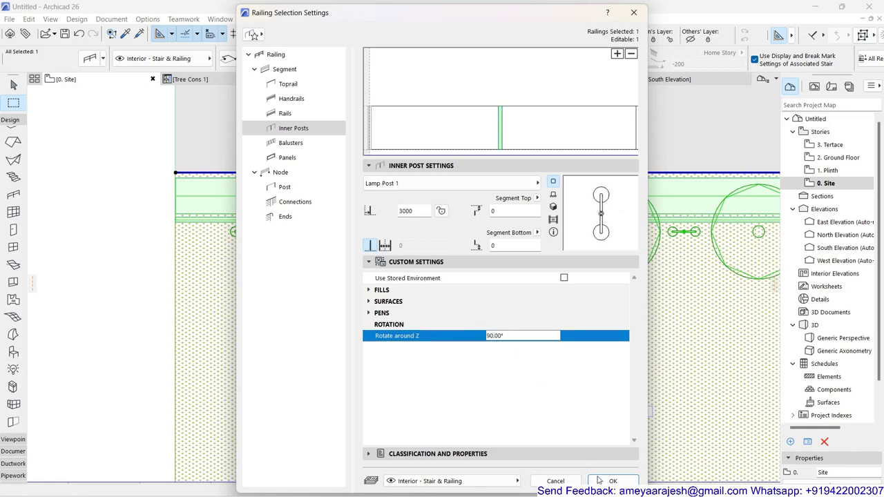
left_click(599, 480)
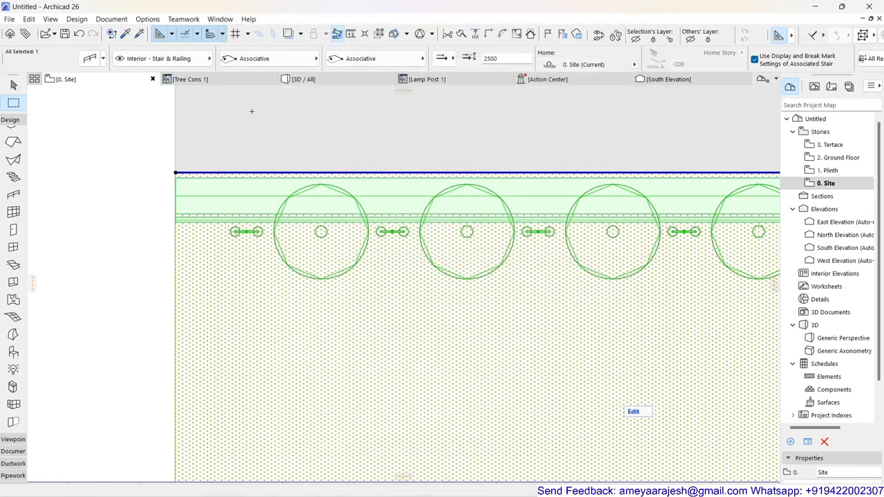
left_click(90, 58)
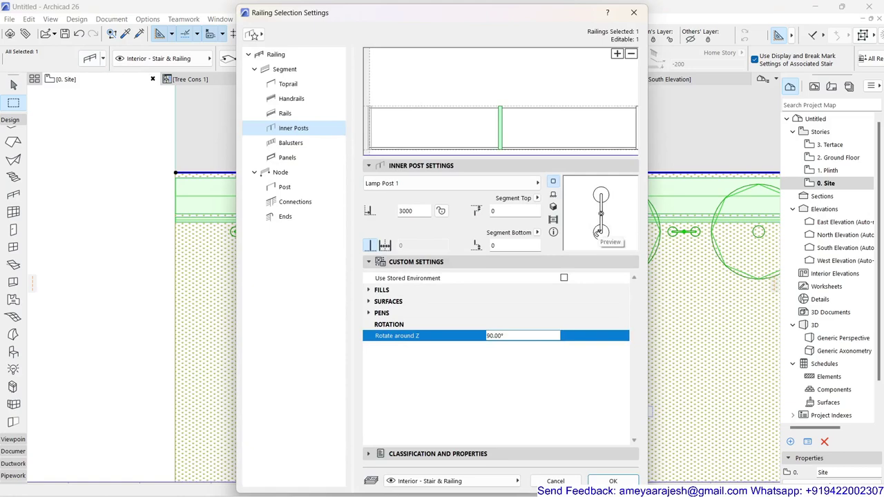
left_click(612, 480)
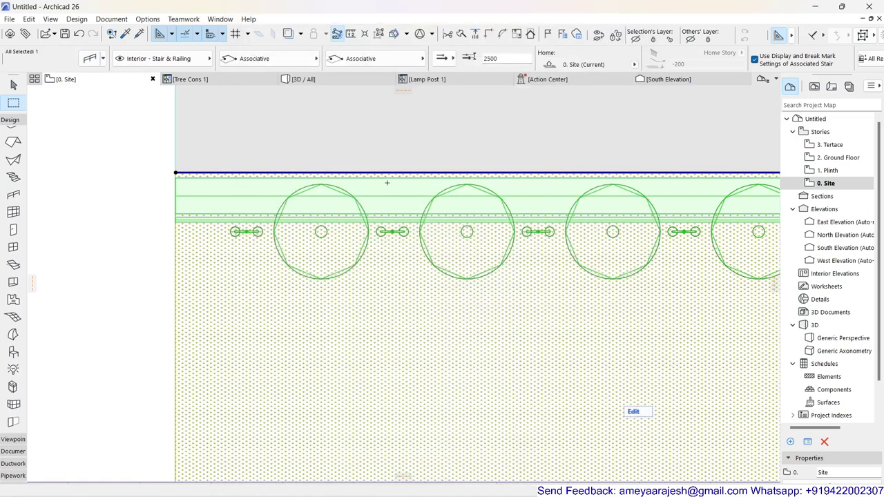
Examine the orientation of the street lamps behind the brick wall in the 3D perspective.
left_click(345, 80)
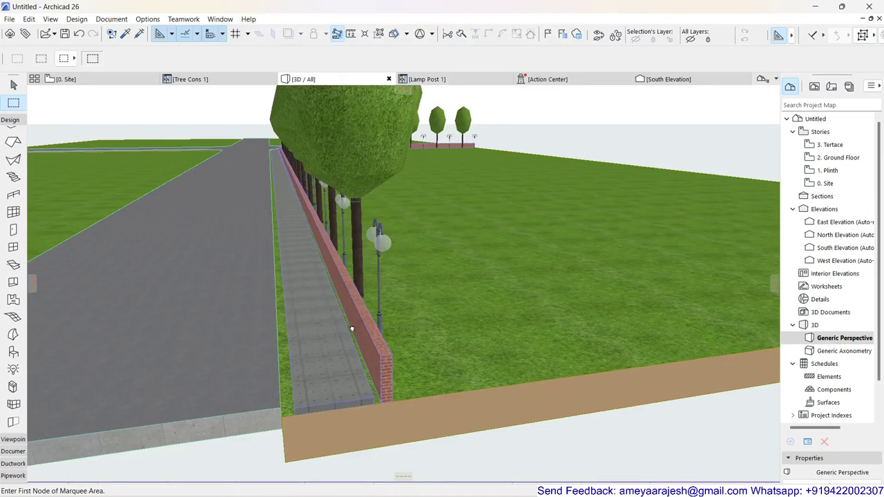
middle_click_drag(352, 328, 603, 347, "shift")
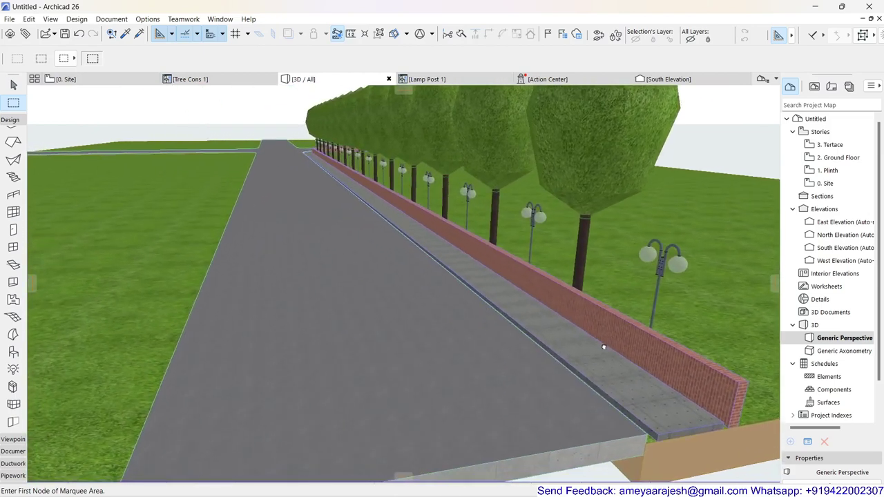
mouse_move(387, 378)
middle_mouse_down("shift")
mouse_move(497, 361)
mouse_move(529, 403)
mouse_move(400, 421)
mouse_move(359, 399)
mouse_move(232, 393)
mouse_move(344, 400)
middle_mouse_up("shift")
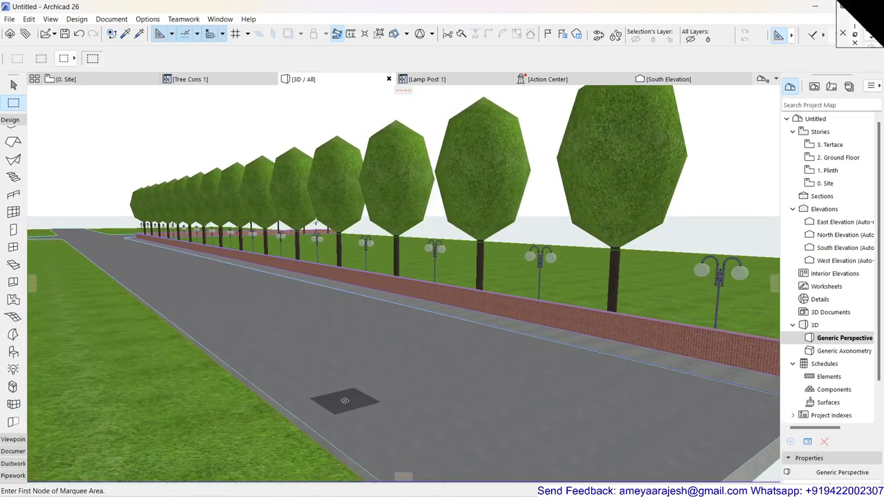
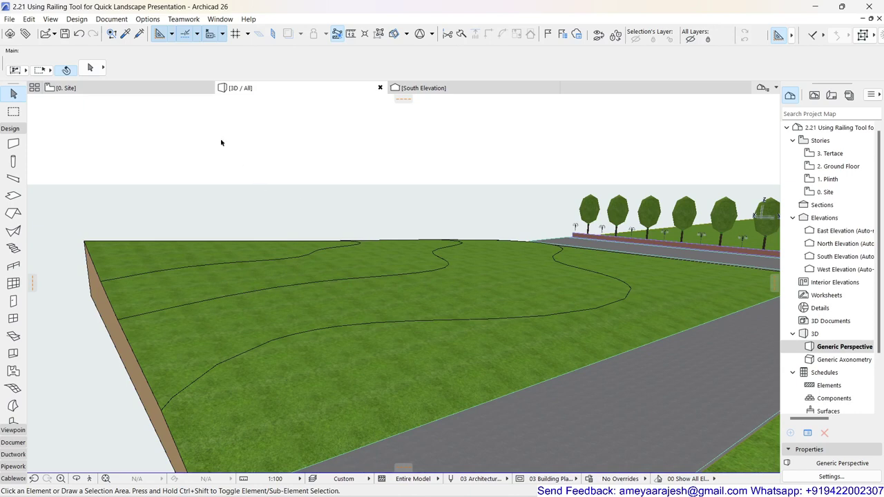
Return to the site plan beside the contoured plot and open the Railing tool's default baluster settings.
left_click(158, 89)
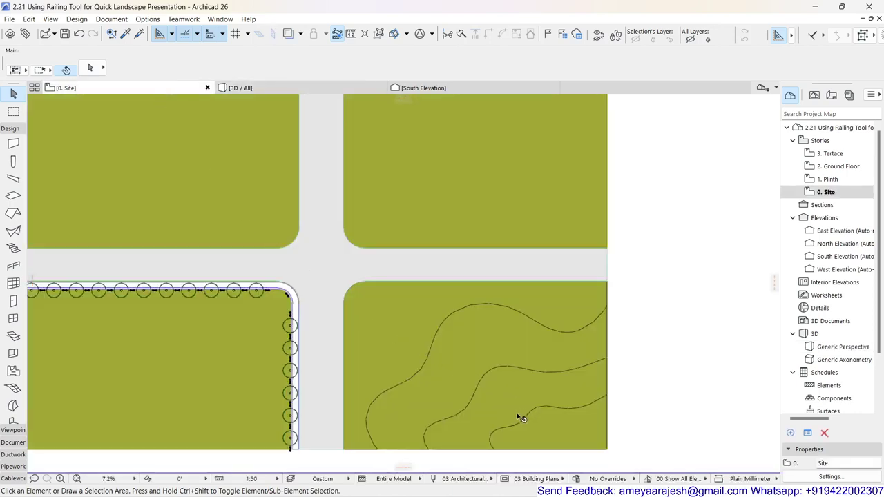
scroll(435, 419, "up", 2)
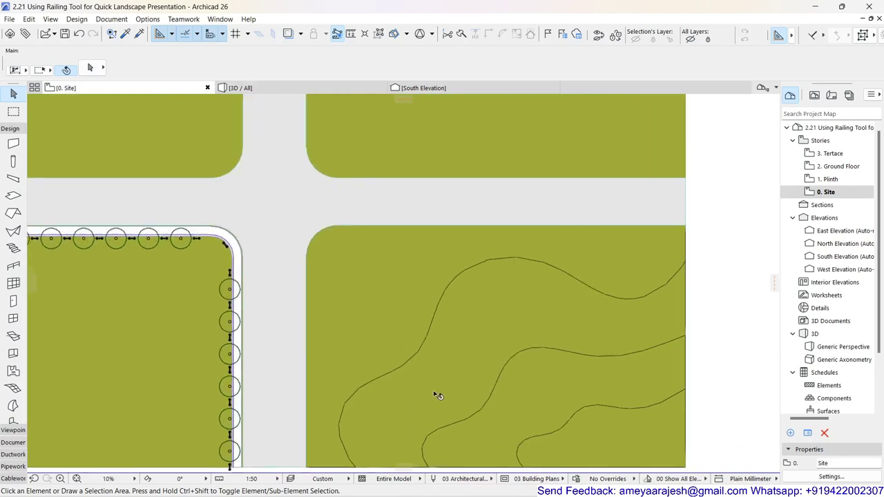
middle_click_drag(438, 395, 364, 353)
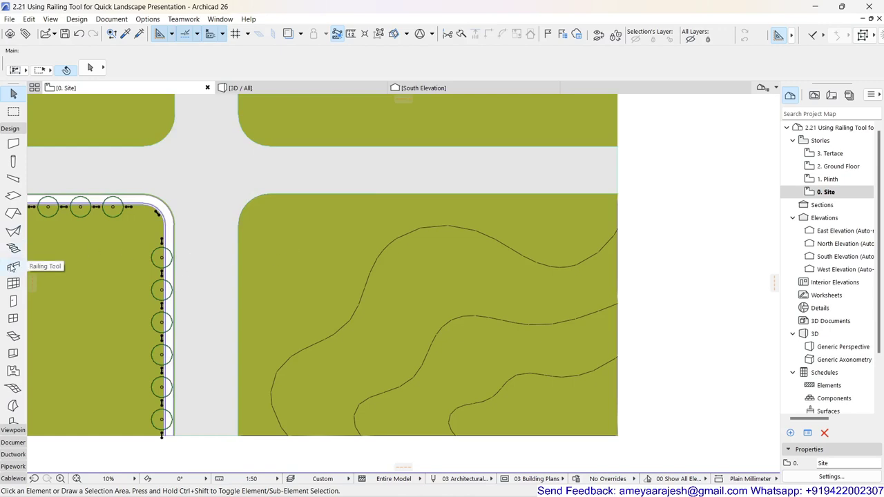
double_click(13, 266)
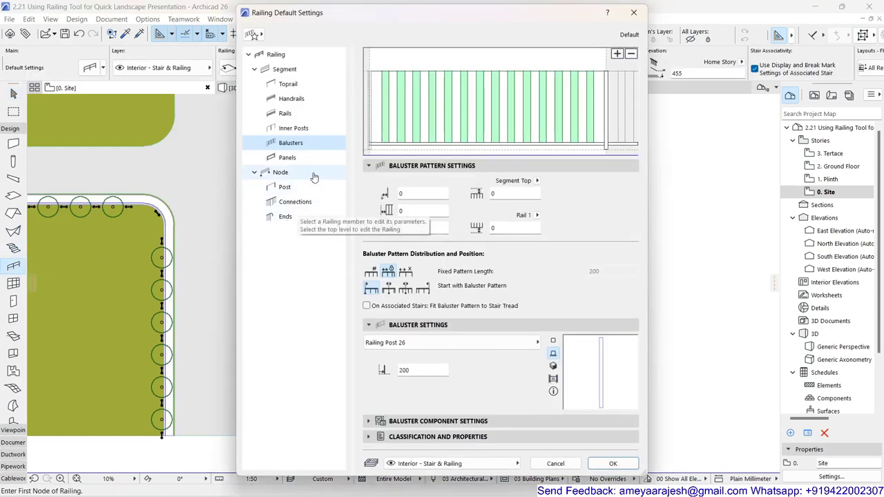
left_click(293, 131)
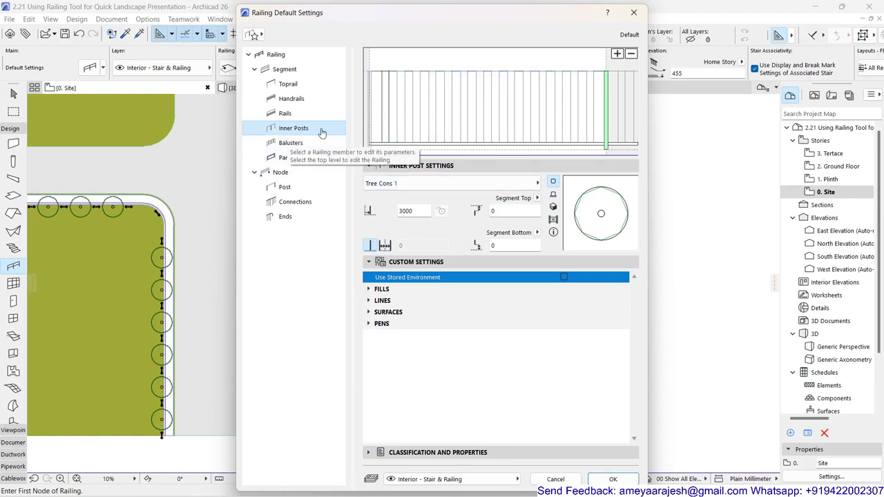
left_click(292, 145)
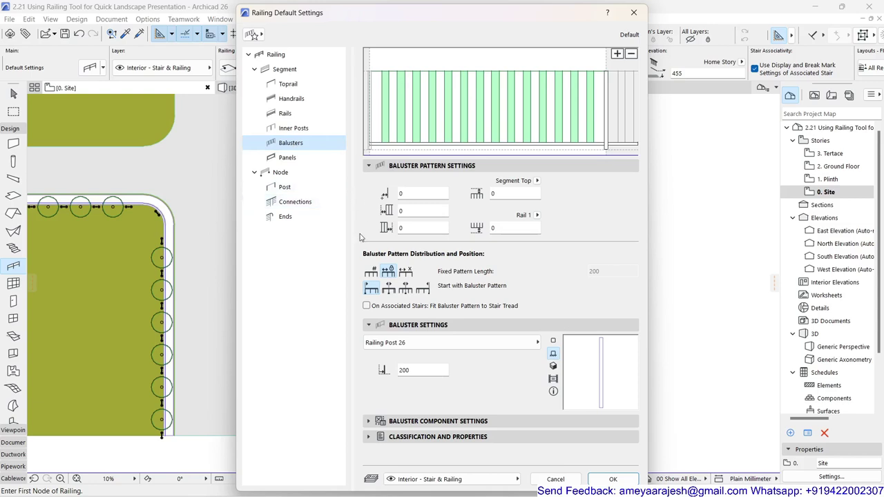
Review the default baluster's component settings for style and dimensions, 2D representation and 3D representation.
left_click(375, 419)
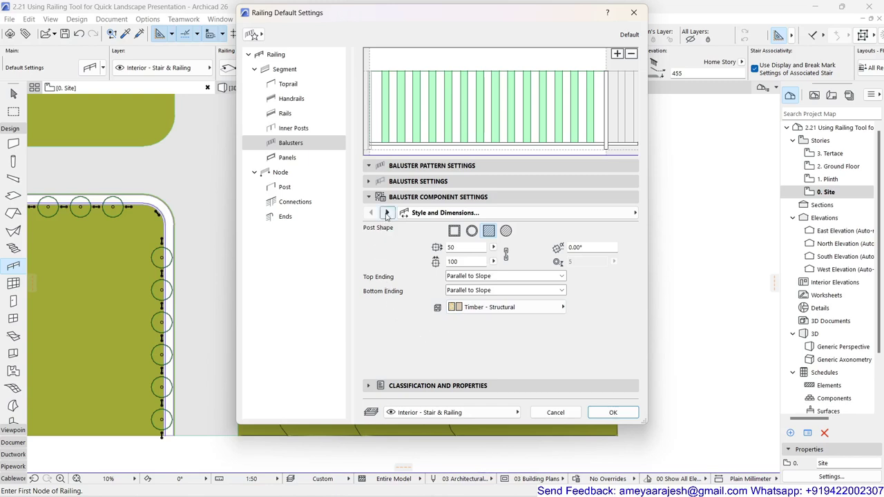
left_click(388, 213)
scroll(435, 319, "down", 2)
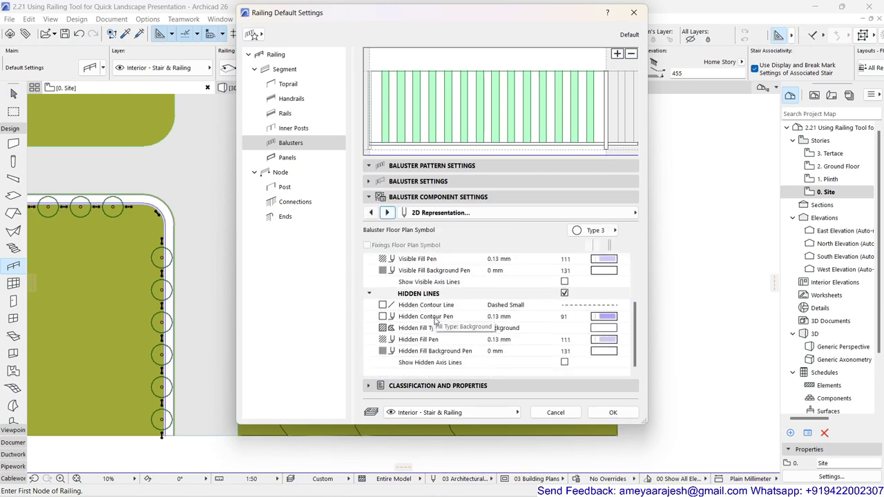
scroll(434, 319, "up", 2)
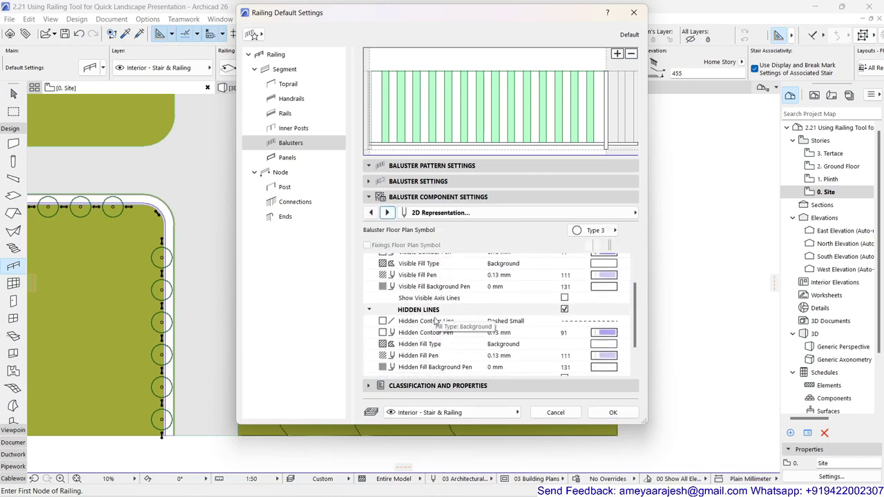
left_click(387, 213)
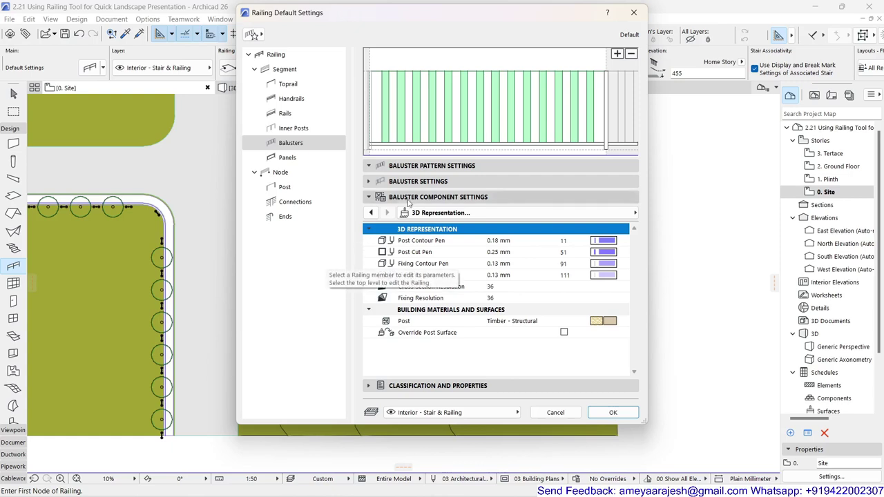
Finish checking the default baluster's pattern, post and dimension settings, accept them and create a railing along the plot's outermost contour line.
left_click(377, 184)
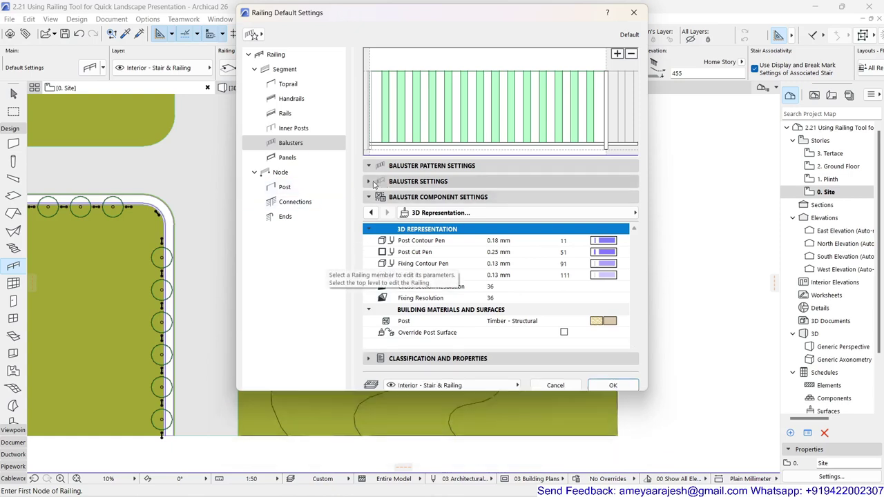
left_click(370, 167)
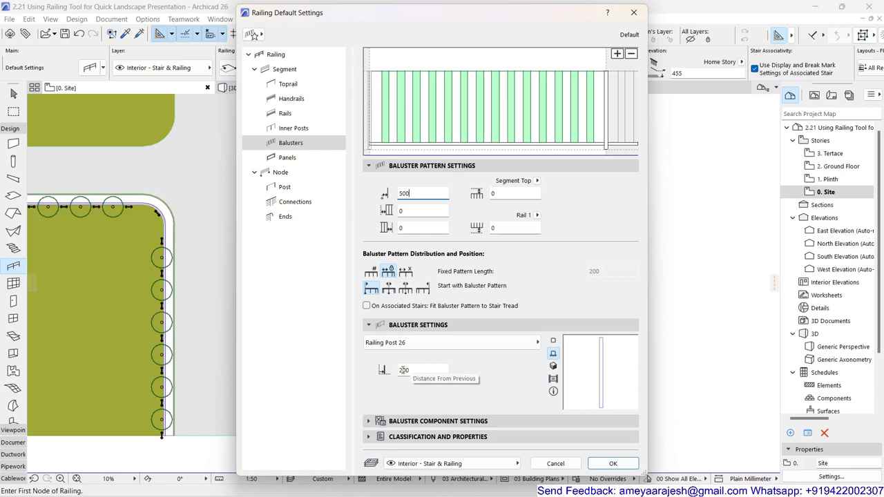
left_click(411, 418)
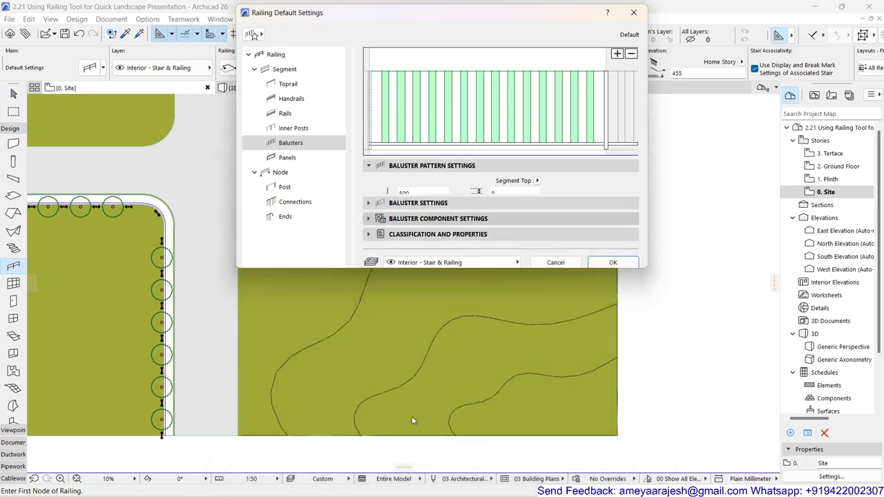
left_click(373, 212)
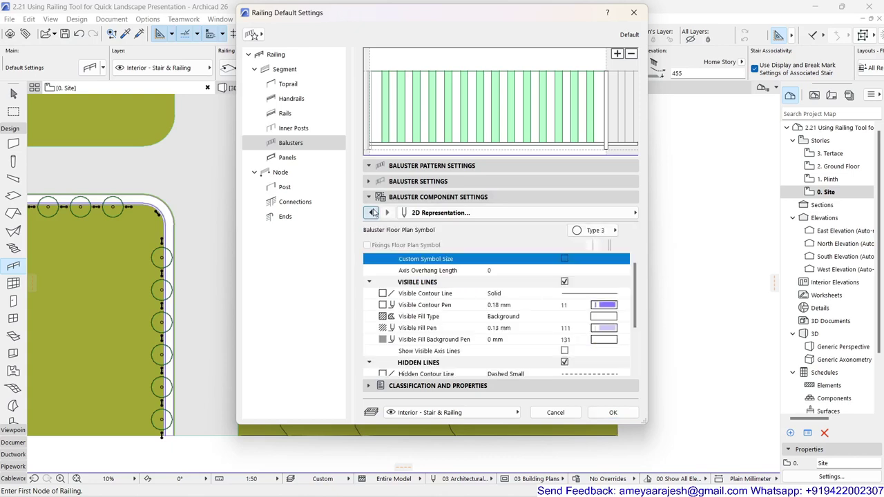
left_click(372, 213)
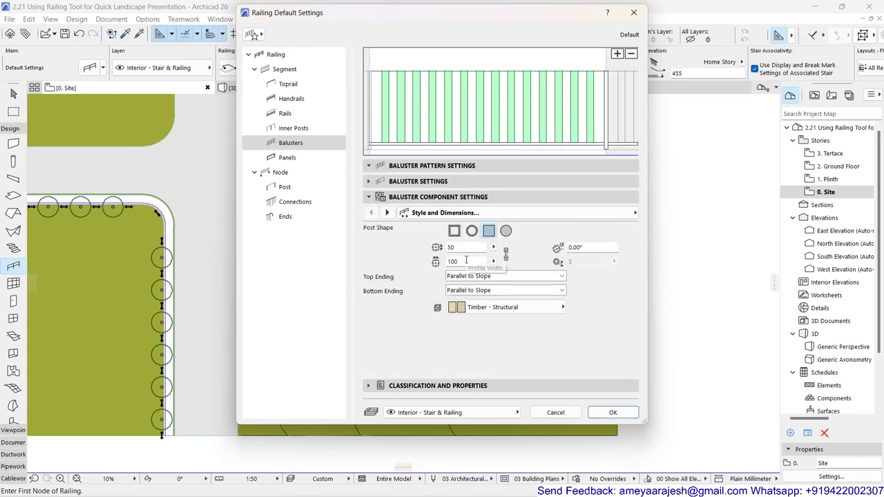
left_click(369, 181)
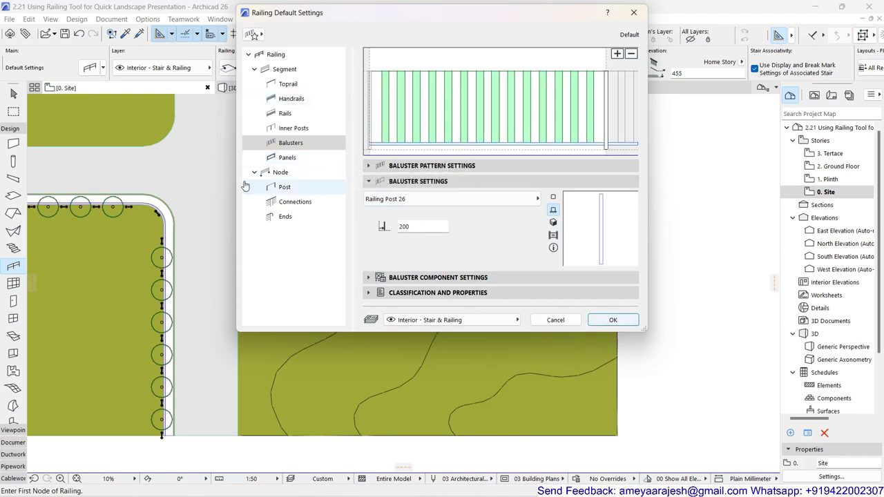
left_click(607, 322)
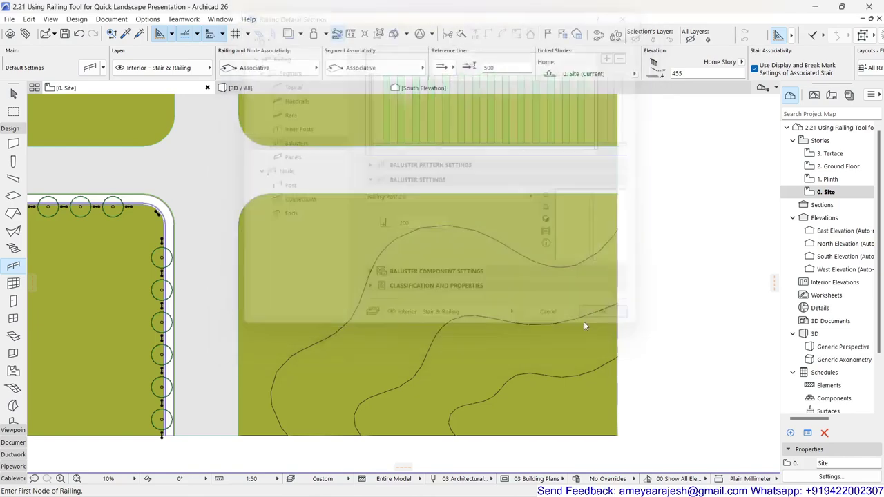
left_click(321, 342)
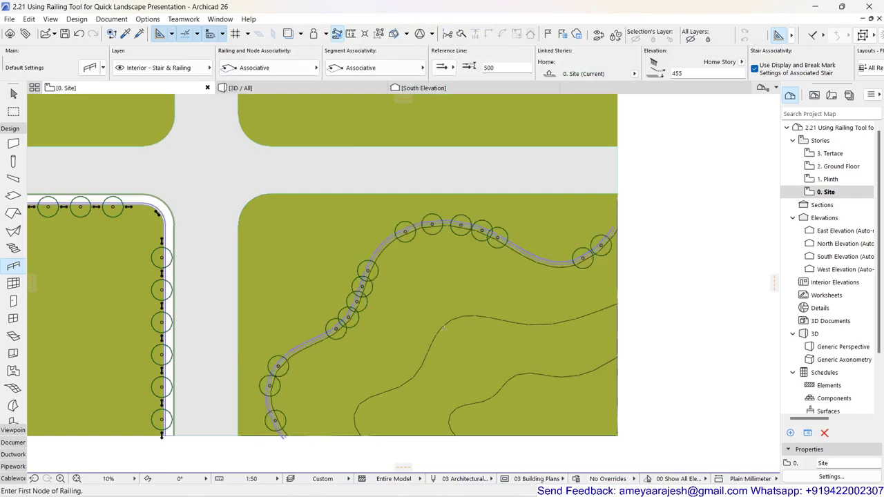
Examine how the trees and balusters are distributed along the outermost contour on the site plan.
scroll(281, 435, "up", 4)
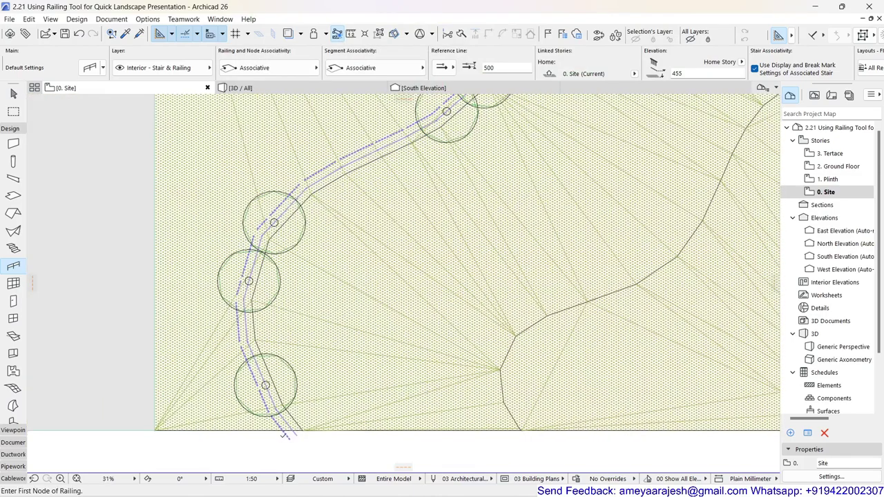
scroll(294, 330, "down", 2)
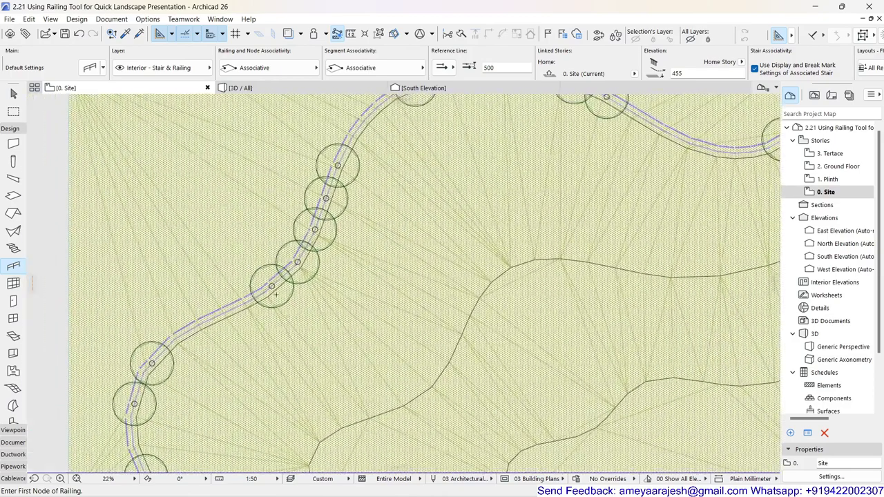
scroll(529, 249, "right", 5)
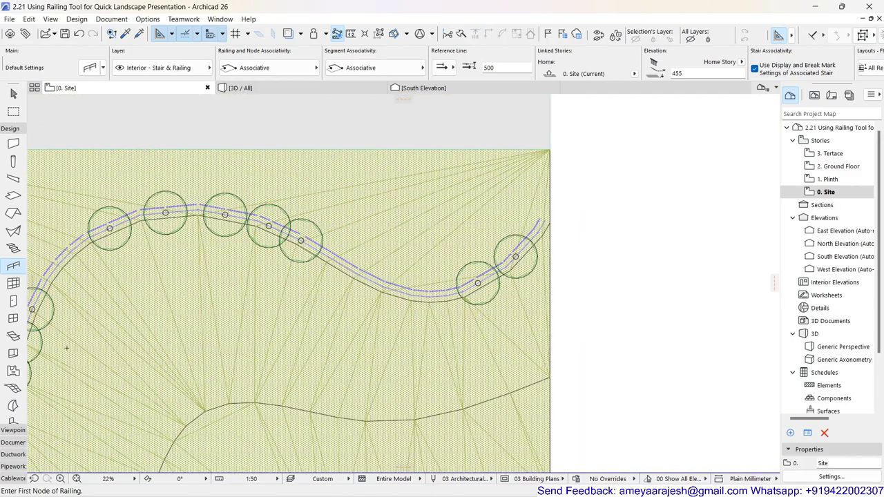
scroll(220, 380, "down", 3)
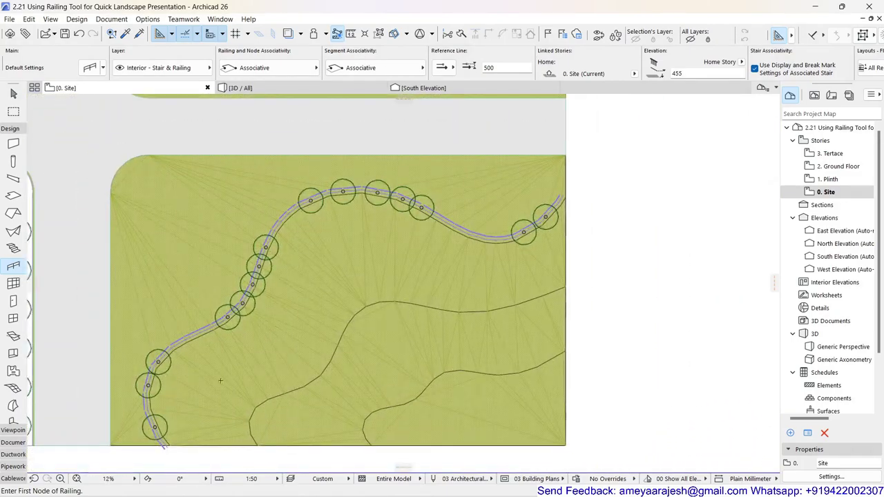
scroll(157, 431, "up", 2)
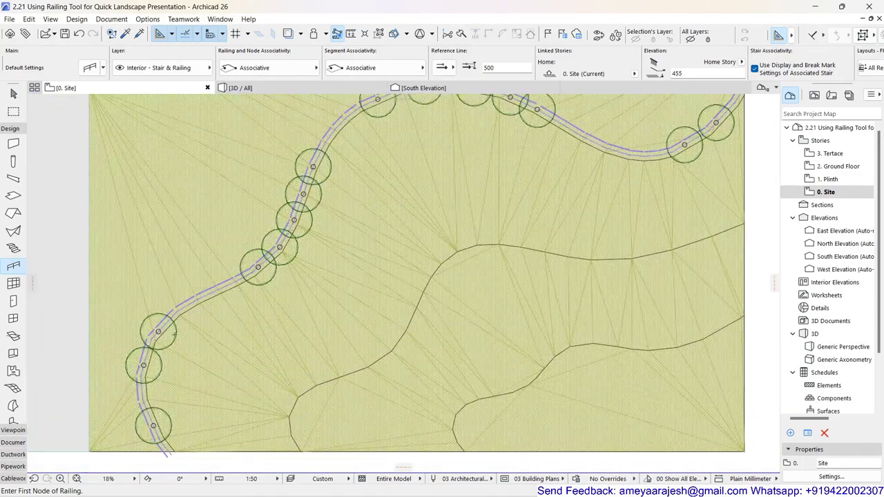
scroll(272, 278, "up", 3)
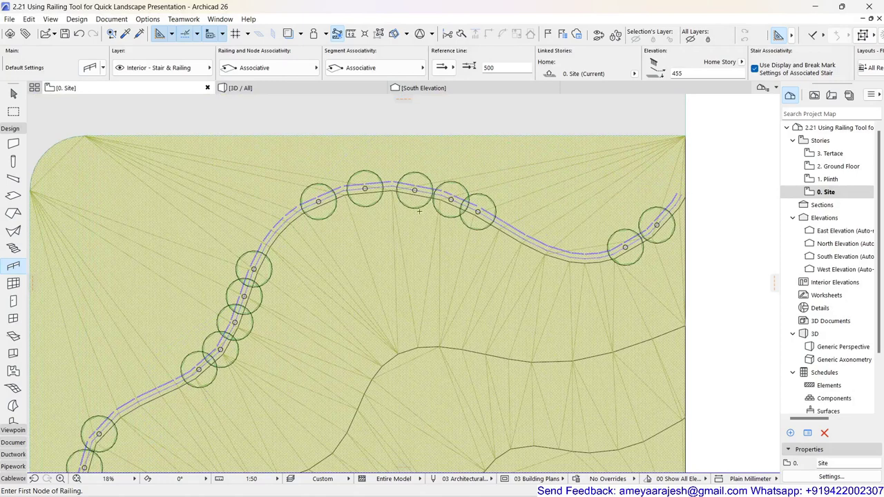
middle_click_drag(484, 253, 378, 267)
scroll(389, 291, "down", 2)
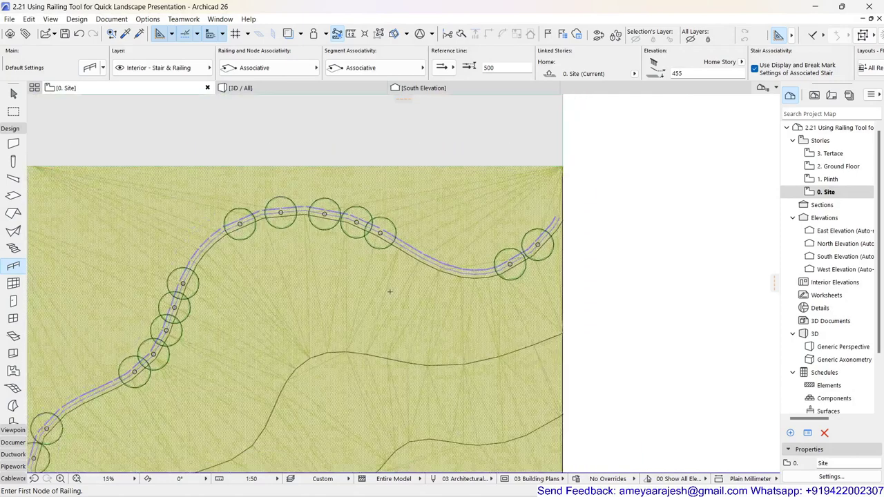
middle_click_drag(311, 294, 336, 271)
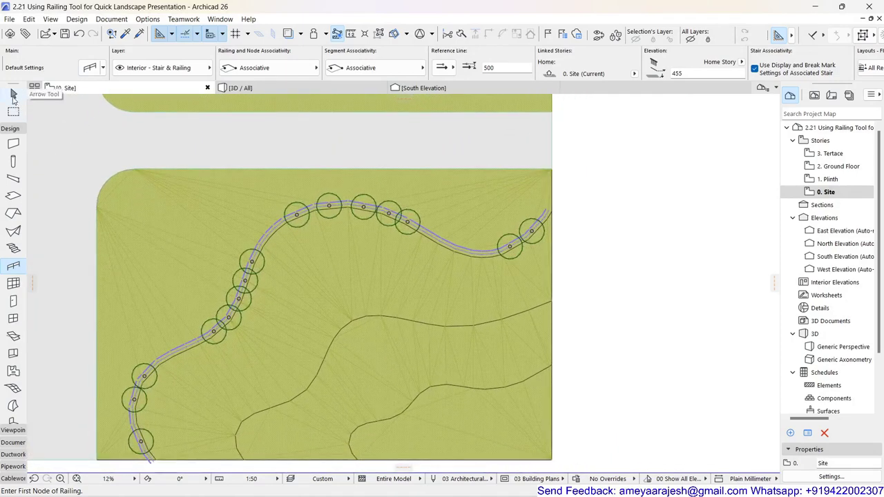
Select the contour railing and check its tree inner post settings, including the 3000 spacing.
left_click(13, 93)
left_click(440, 240)
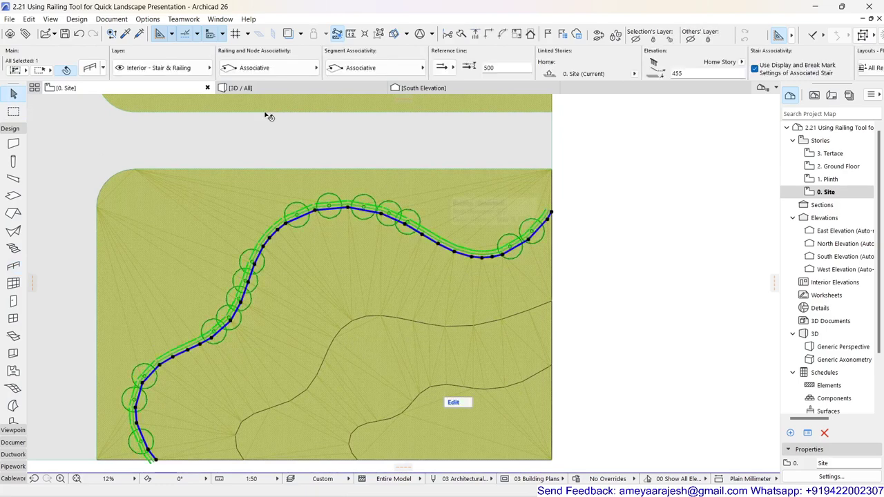
key("ctrl+t")
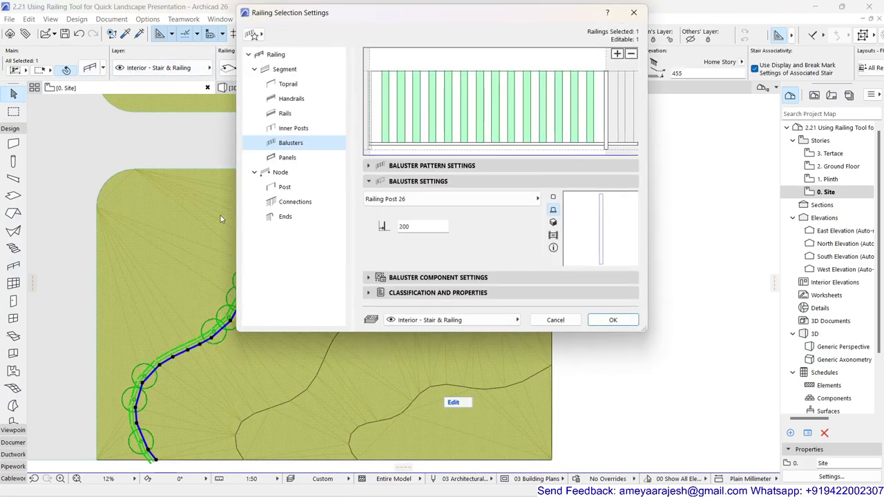
left_click(288, 129)
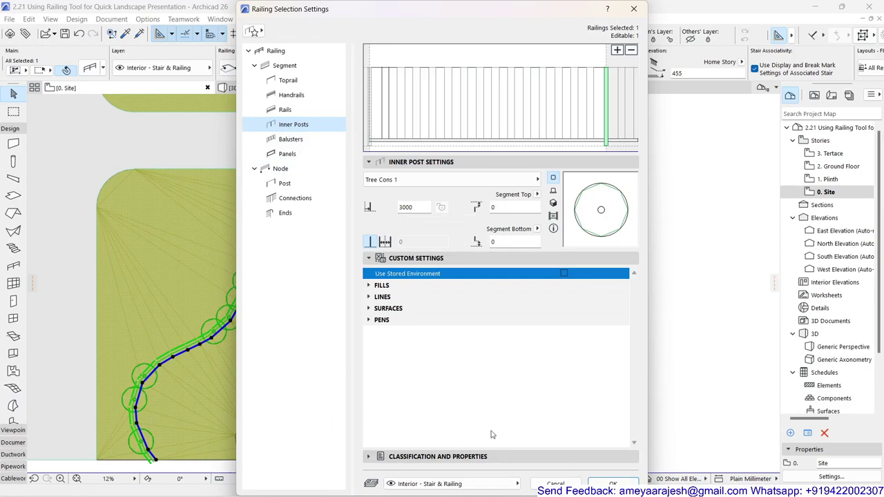
left_click(612, 483)
Compare the tree positions with the railing's nodes along the contour on the site plan, and inspect the railing in the 3D perspective.
scroll(143, 390, "up", 3)
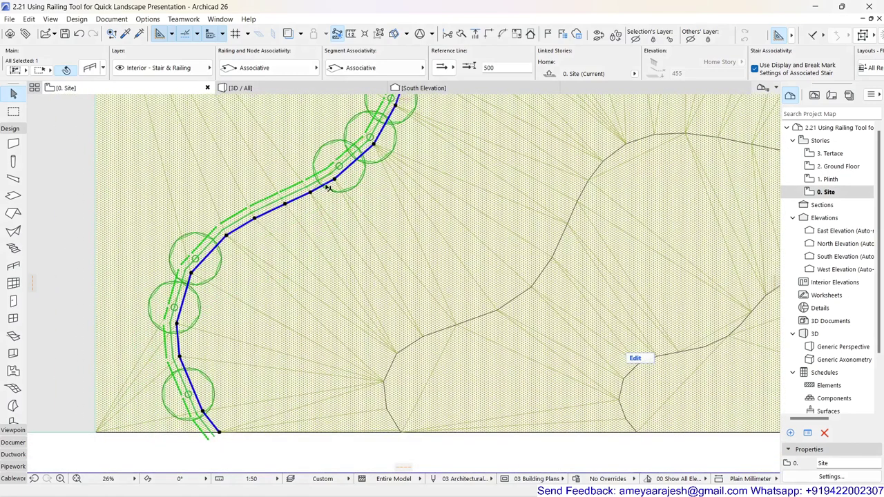
middle_click_drag(331, 245, 260, 319)
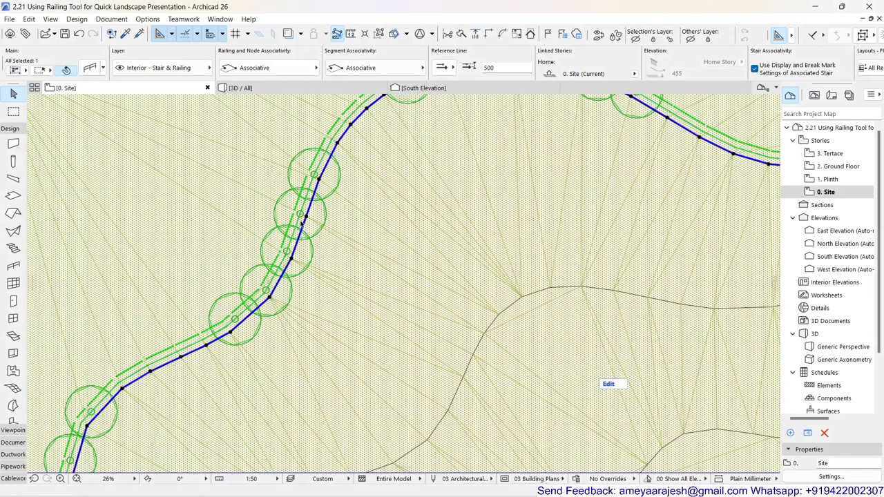
scroll(323, 244, "down", 2)
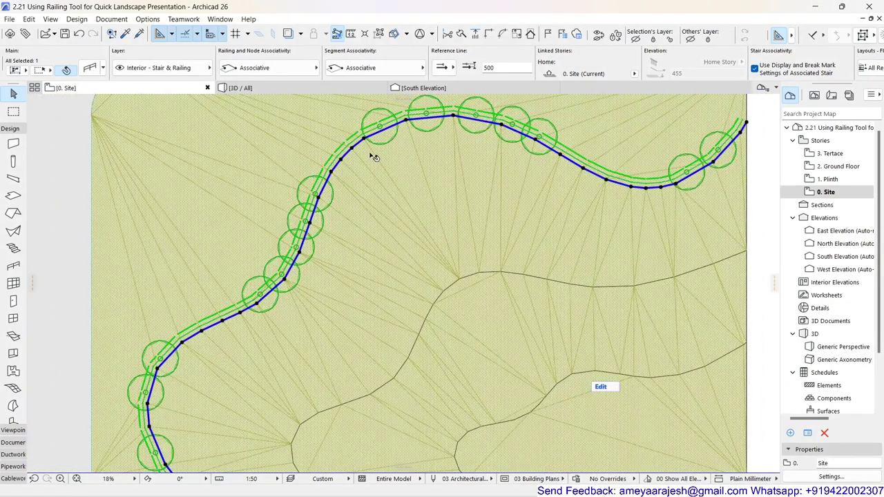
scroll(407, 133, "up", 1)
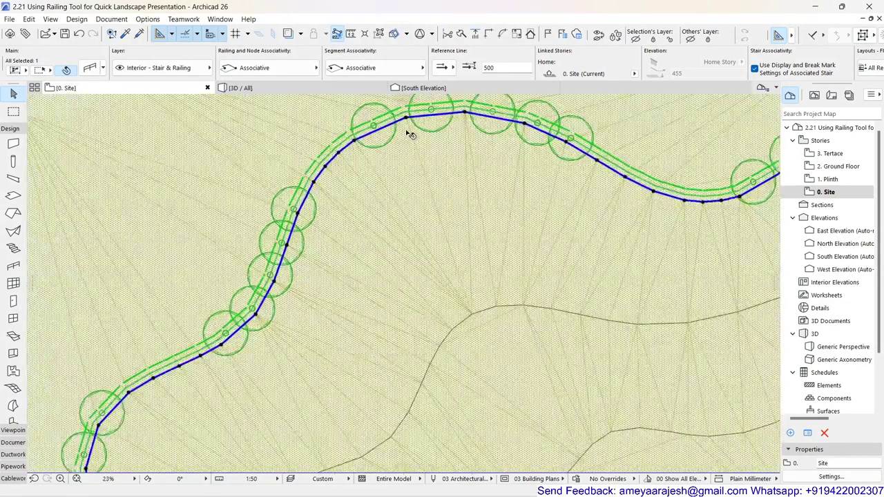
scroll(405, 124, "up", 1)
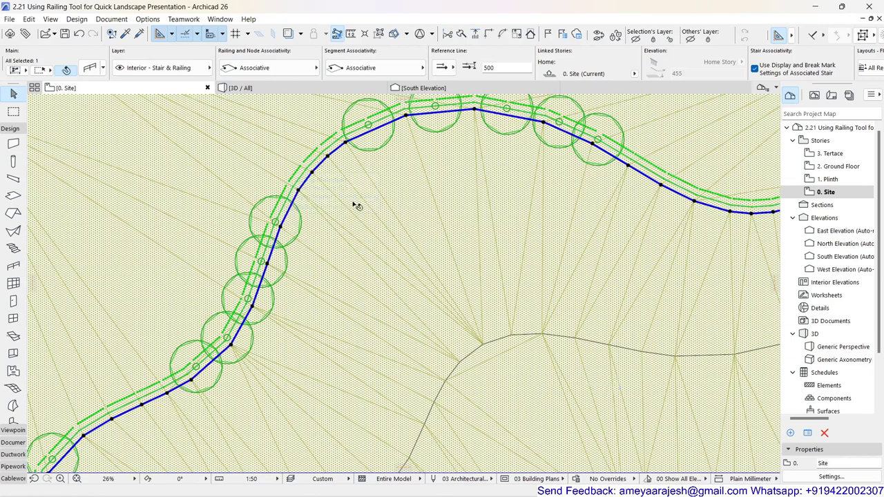
scroll(354, 203, "down", 3)
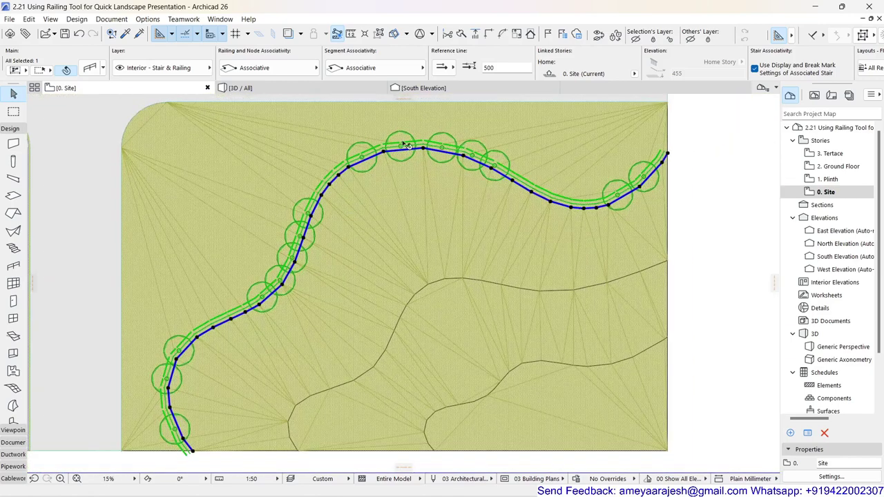
left_click(297, 88)
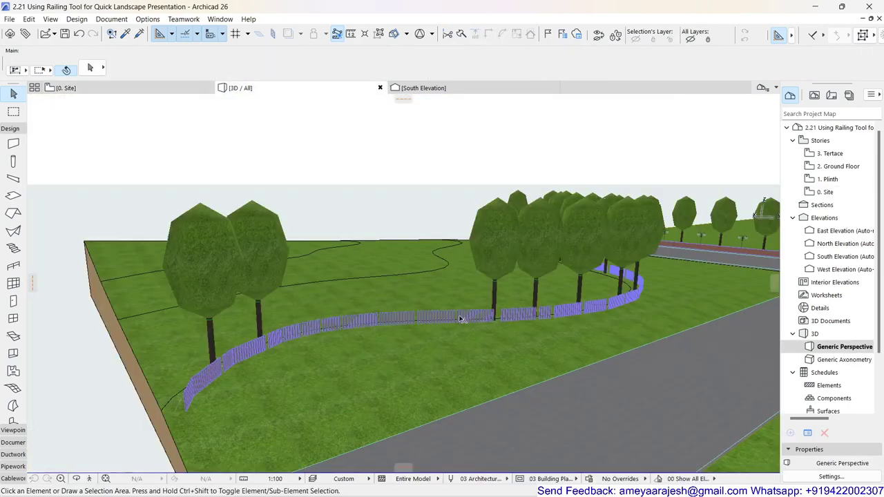
middle_click_drag(456, 337, 392, 343, "shift")
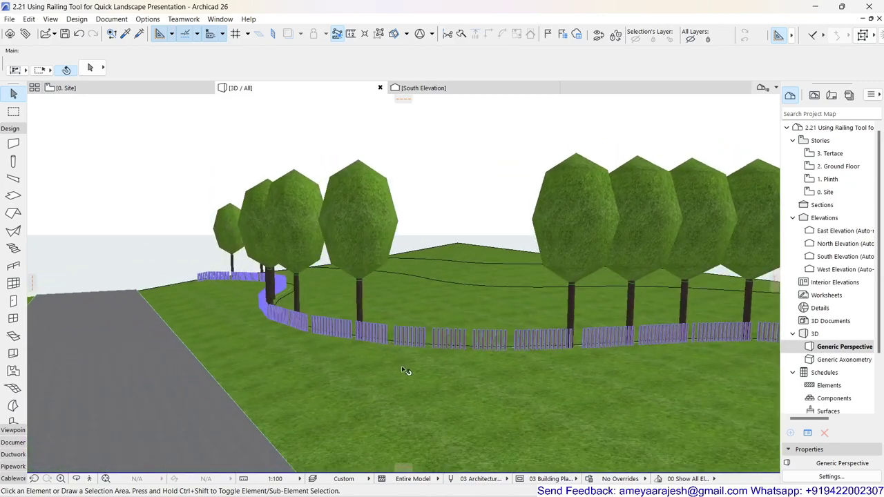
Select the terrain mesh and raise a node of its outermost contour under the baluster railing by about 1500 mm.
left_click(405, 370)
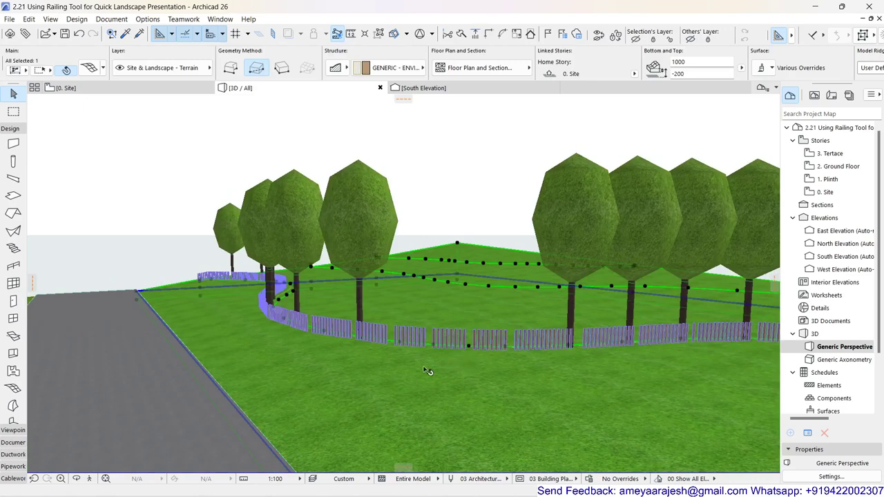
scroll(469, 350, "up", 6)
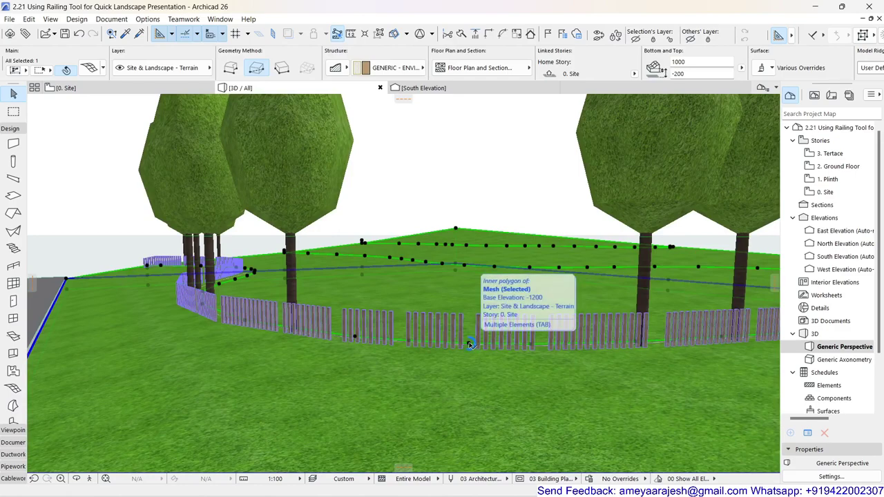
scroll(469, 345, "up", 4)
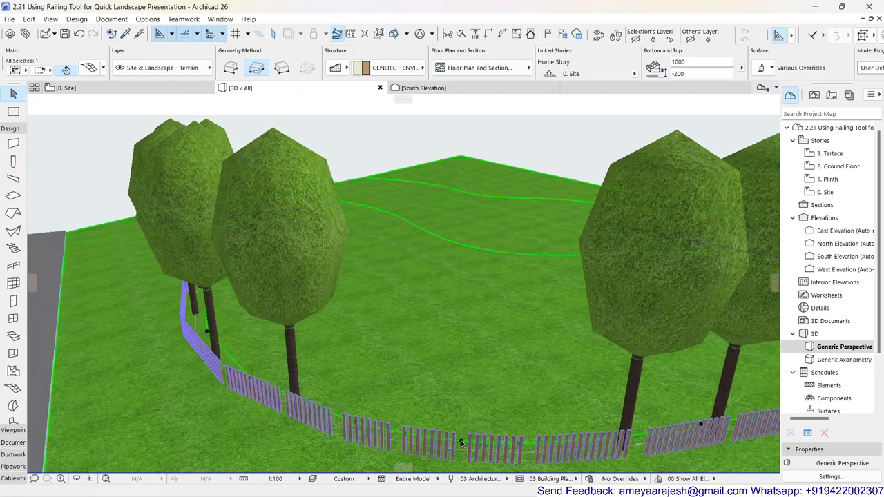
left_click(462, 442)
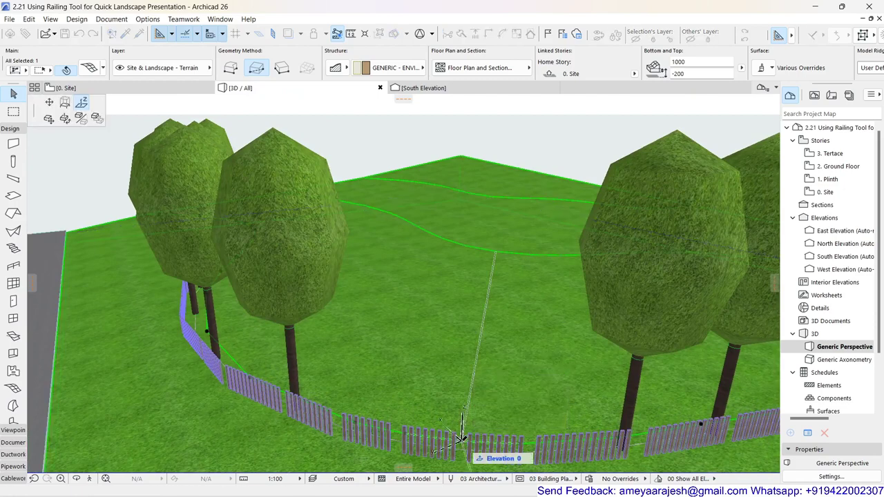
left_click(79, 104)
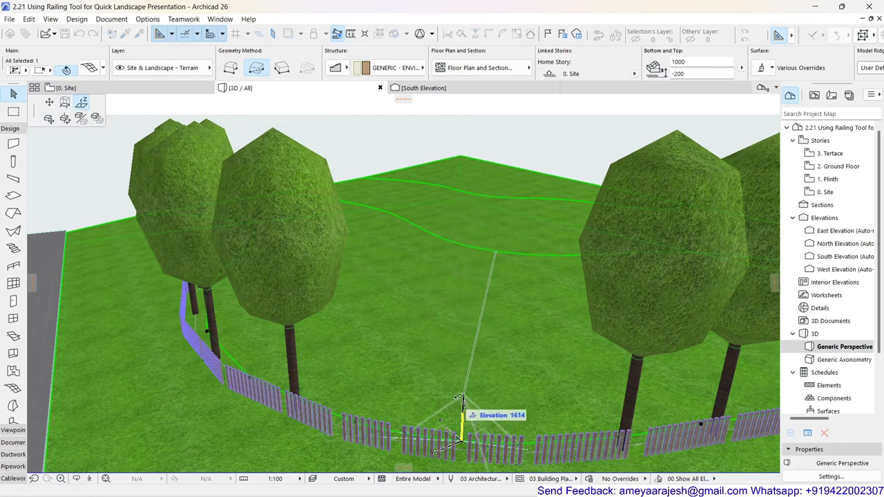
type("1")
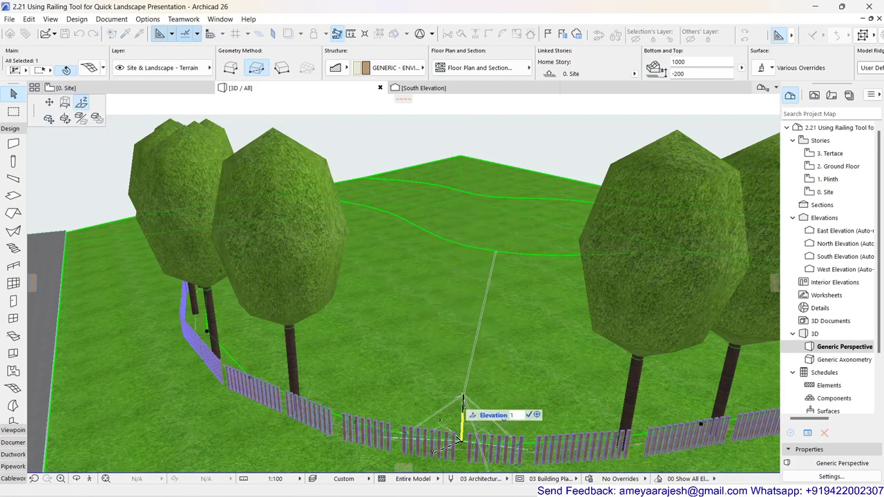
type("50")
key("Return")
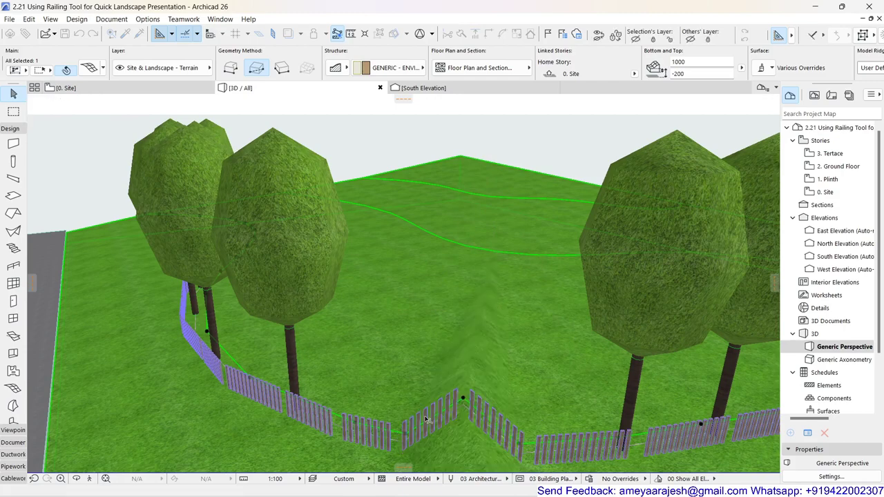
Raise the neighbouring contour node beside the new terrain peak by 1000 mm.
scroll(454, 369, "up", 1)
middle_click_drag(454, 369, 480, 331, "shift")
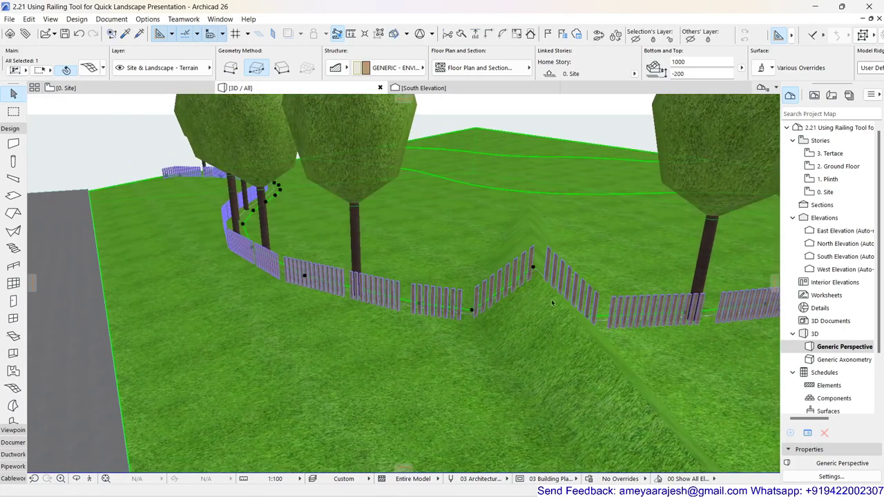
left_click(472, 311)
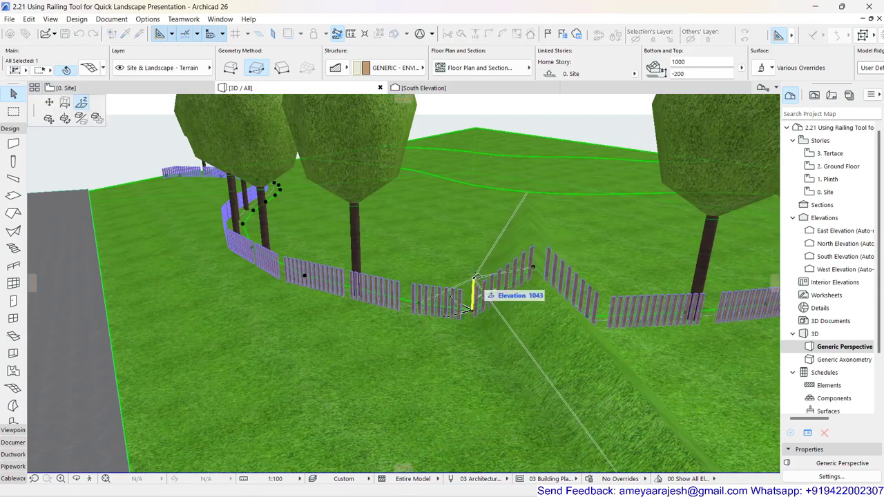
type("1")
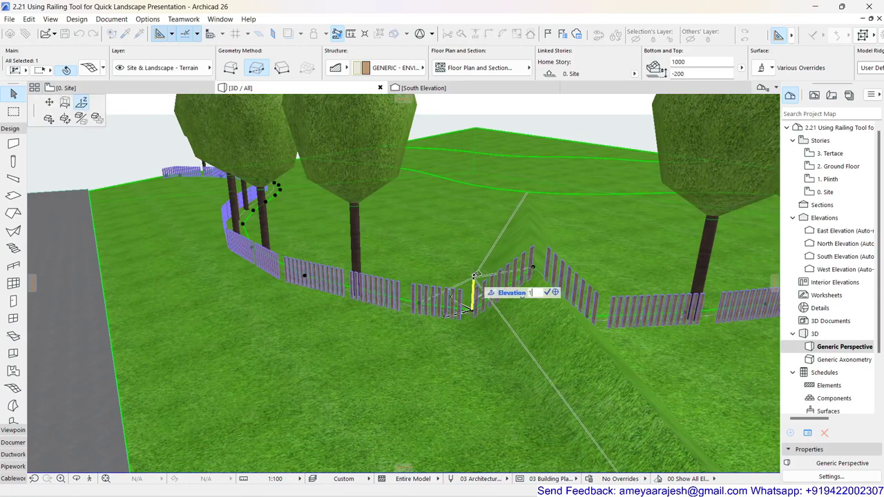
type("000")
key("Return")
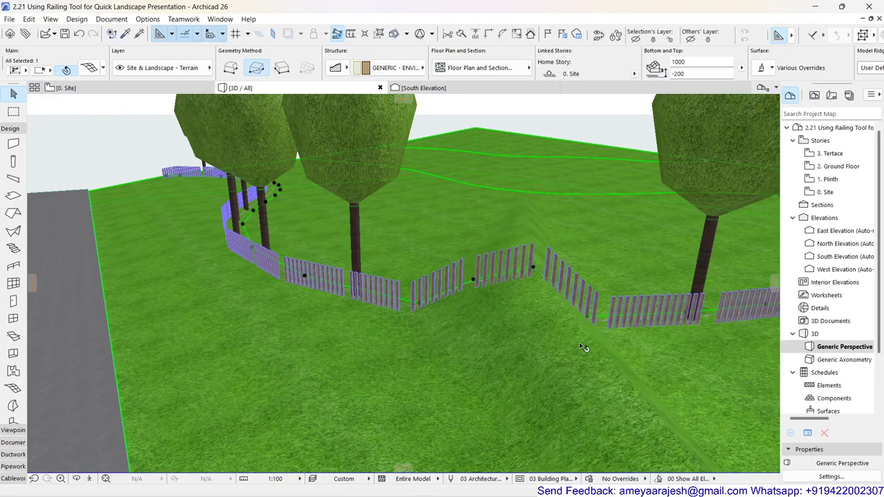
Examine the railing and trees following the reshaped terrain from the inner side of the plot, and deselect the mesh.
middle_click_drag(569, 354, 493, 383, "shift")
scroll(485, 363, "down", 5)
left_click(493, 383)
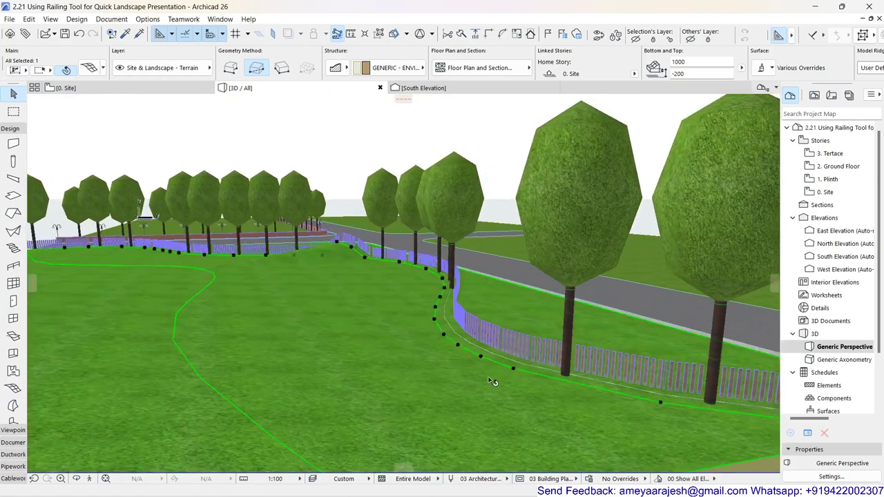
left_click(177, 145)
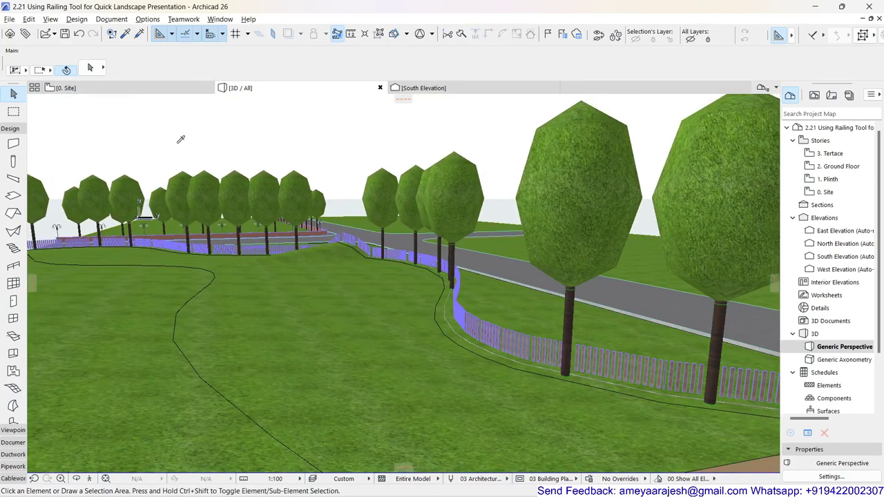